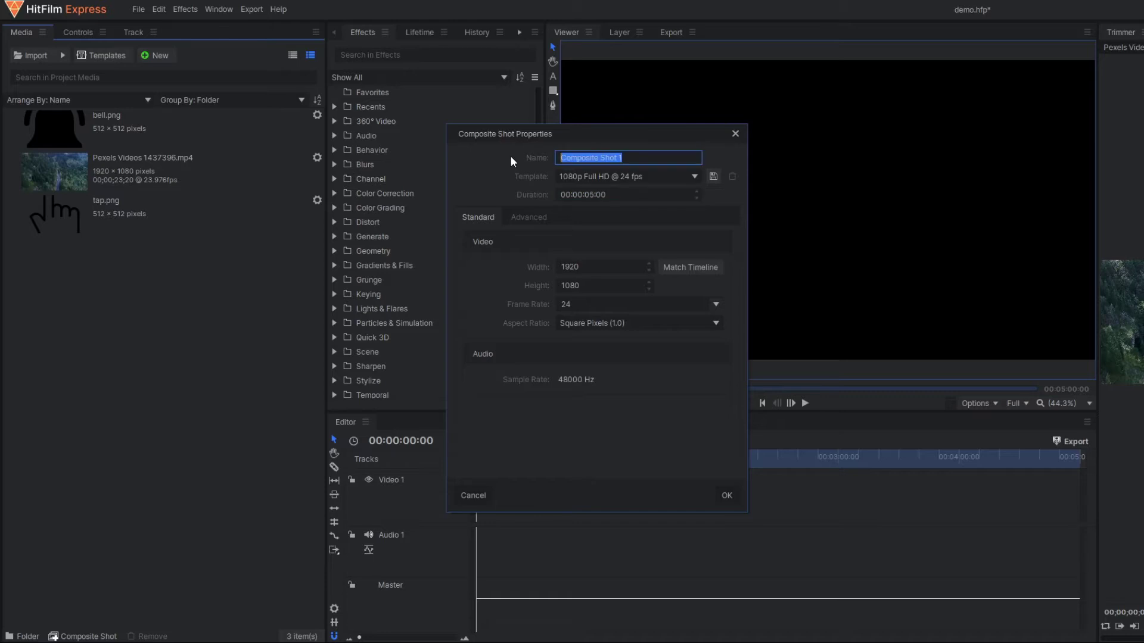
Name the new 1080p Full HD 24 fps composite shot "animation" and create it.
{"action": "type", "text": "animation"}
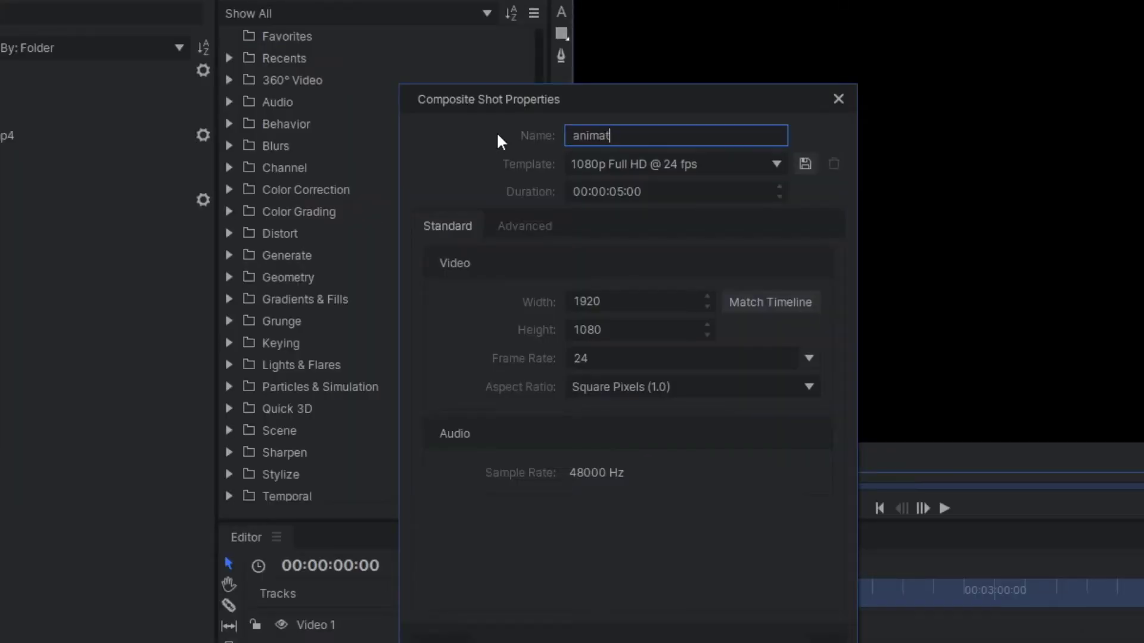
{"action": "key", "text": "Return"}
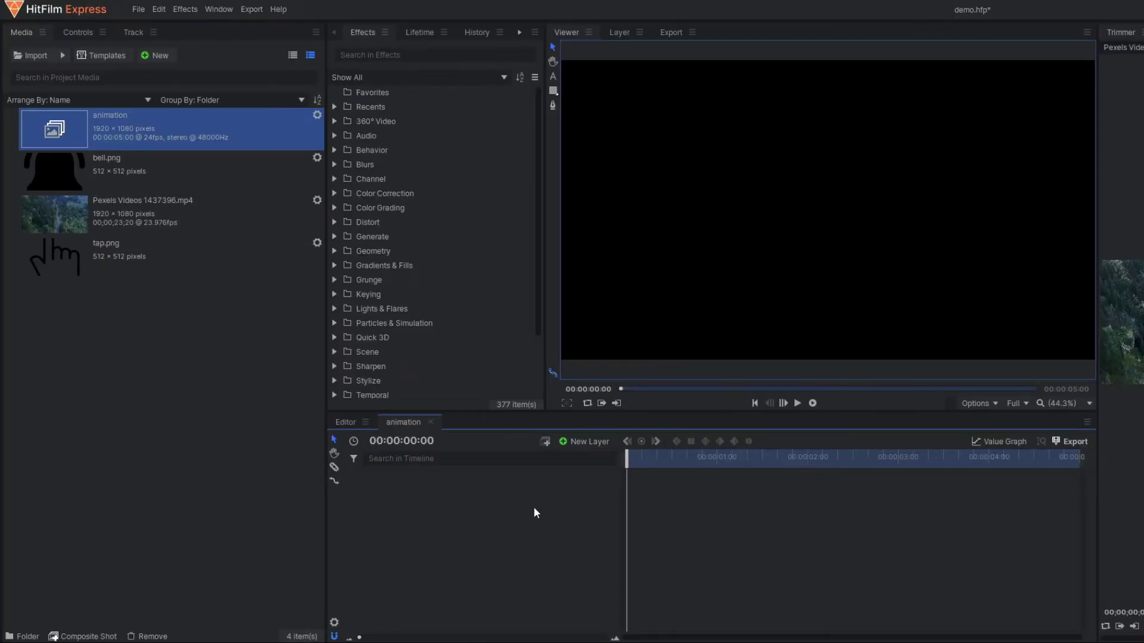
Add a white 1920 x 1080 plane layer named "whitebox" to the composite shot.
{"action": "left_click", "coordinate": [589, 442]}
{"action": "left_click", "coordinate": [594, 456]}
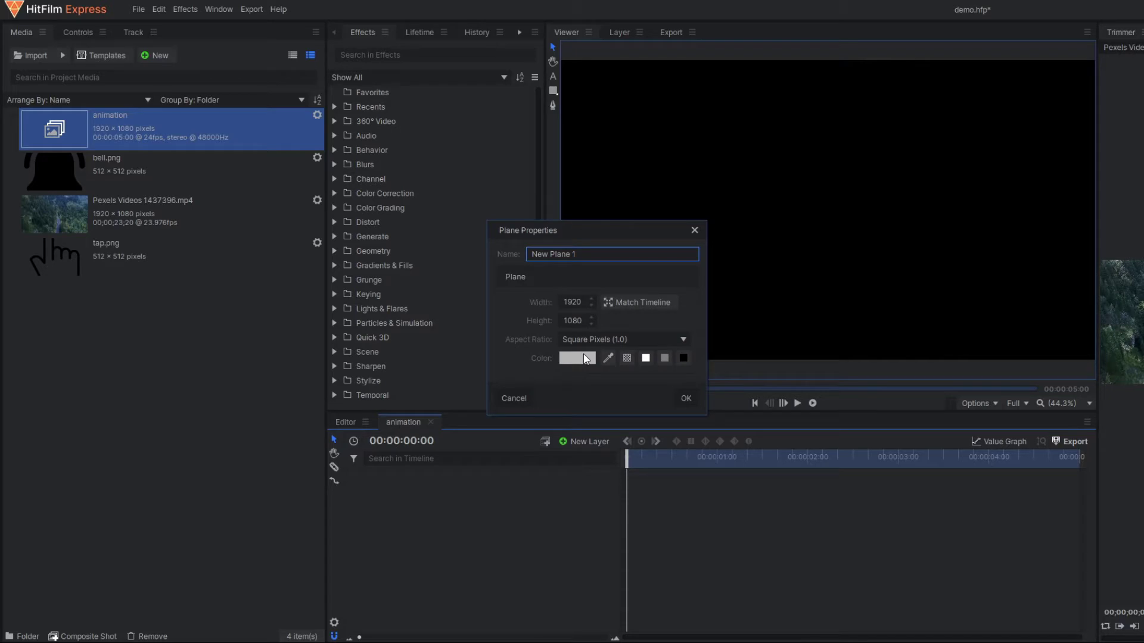
{"action": "left_click", "coordinate": [577, 359]}
{"action": "left_click", "coordinate": [565, 281]}
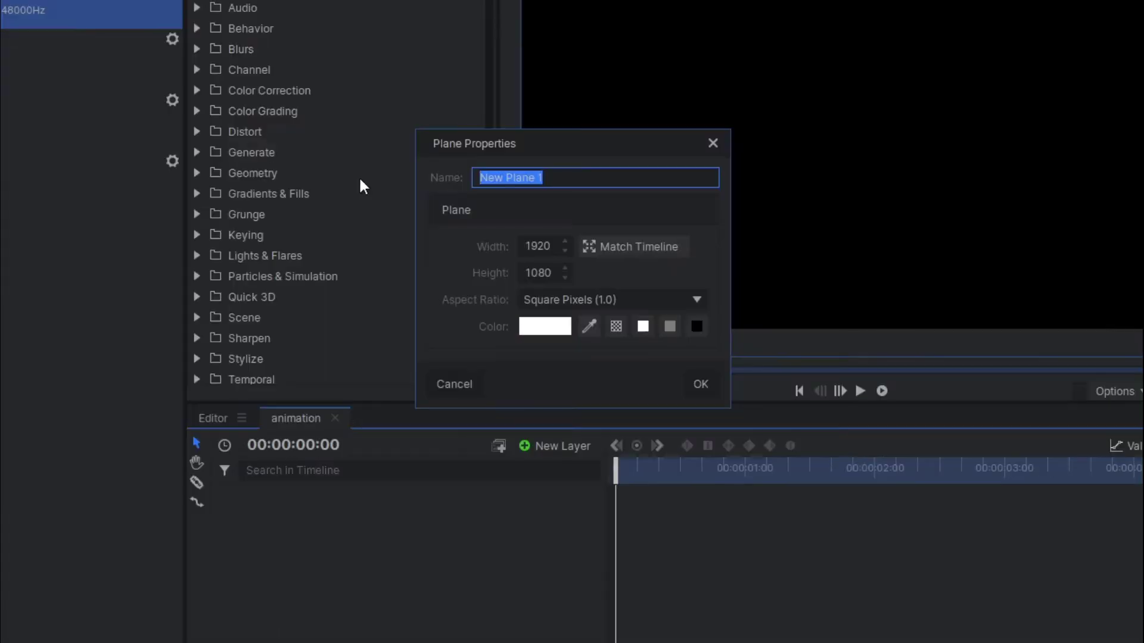
{"action": "type", "text": "whitebox"}
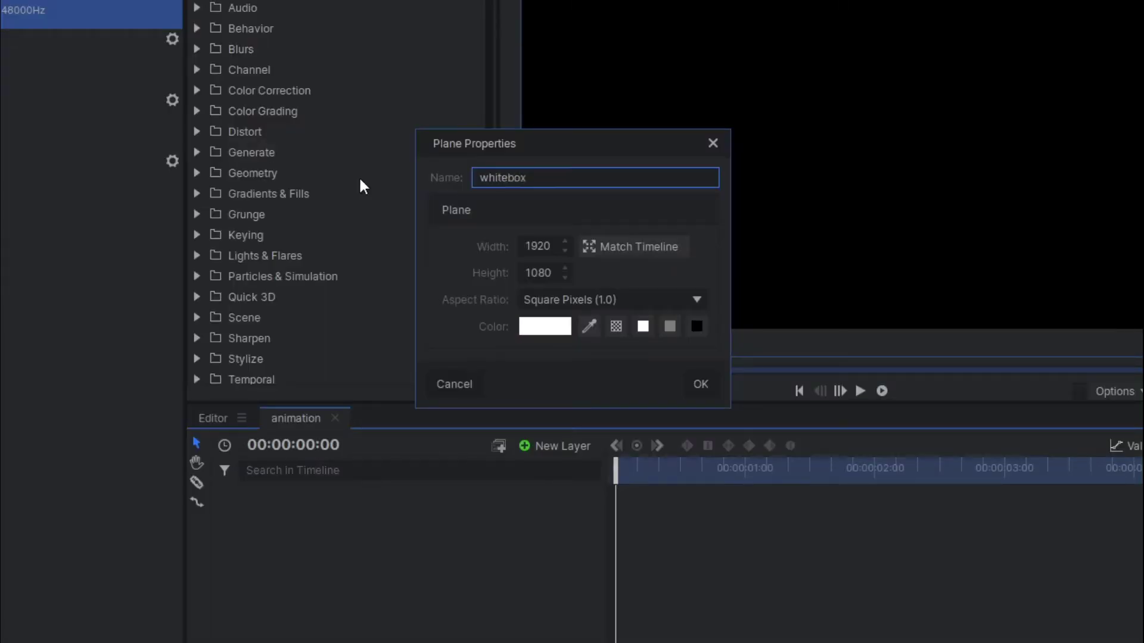
{"action": "left_click", "coordinate": [697, 384]}
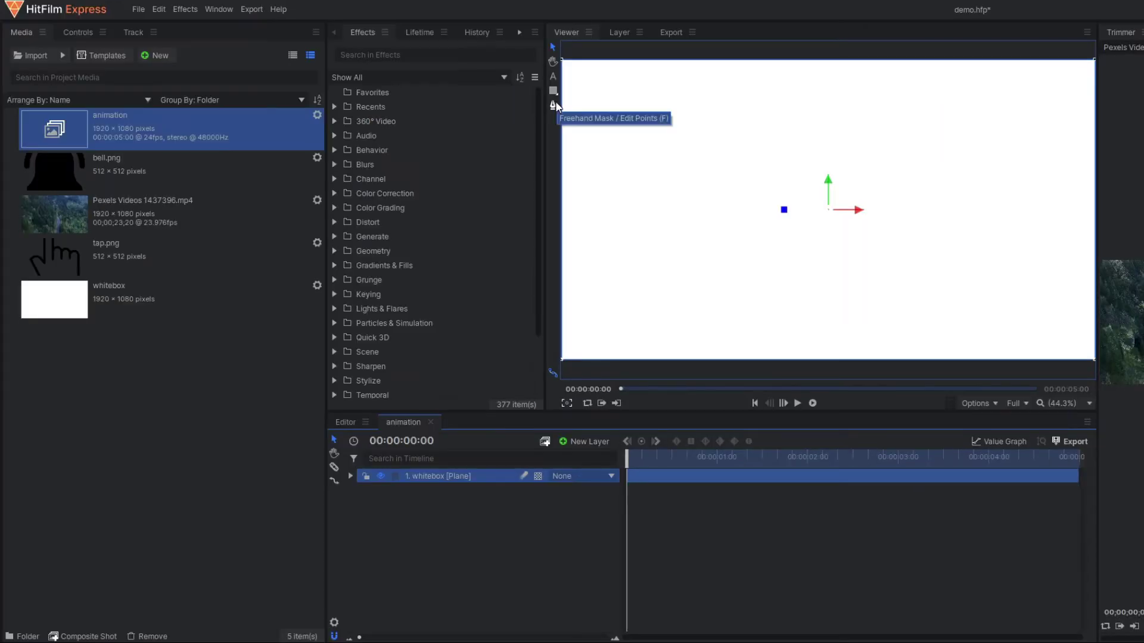
Draw a wide rectangular mask on the whitebox plane and centre it horizontally in the lower half of the frame.
{"action": "left_click", "coordinate": [554, 92]}
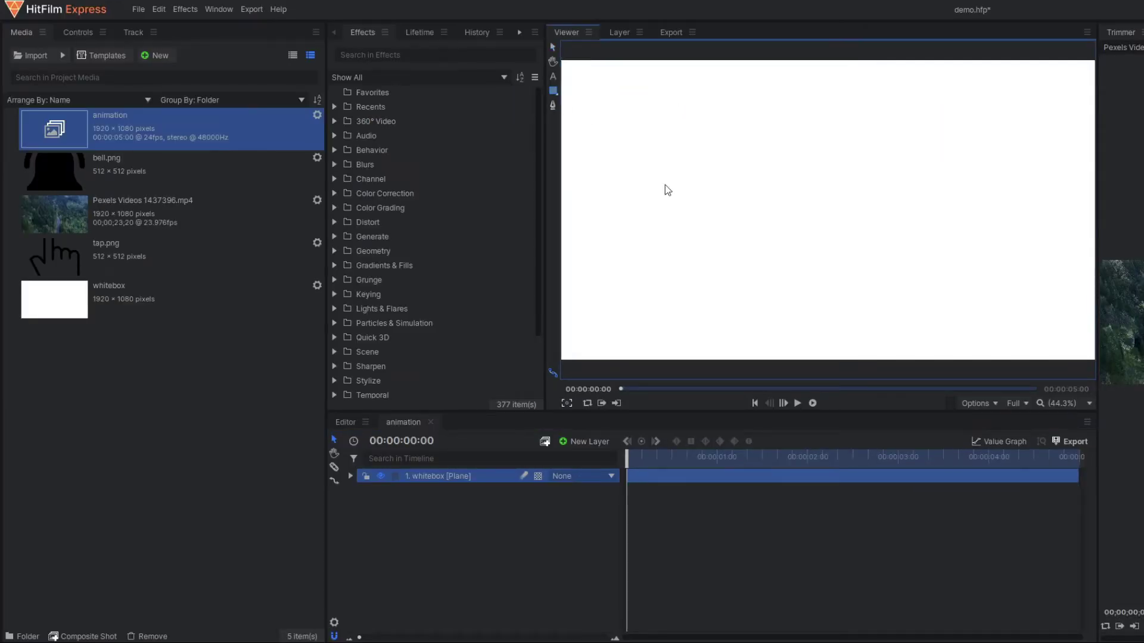
{"action": "left_click_drag", "start_coordinate": [629, 233], "coordinate": [1064, 302]}
{"action": "left_click_drag", "start_coordinate": [845, 269], "coordinate": [831, 272]}
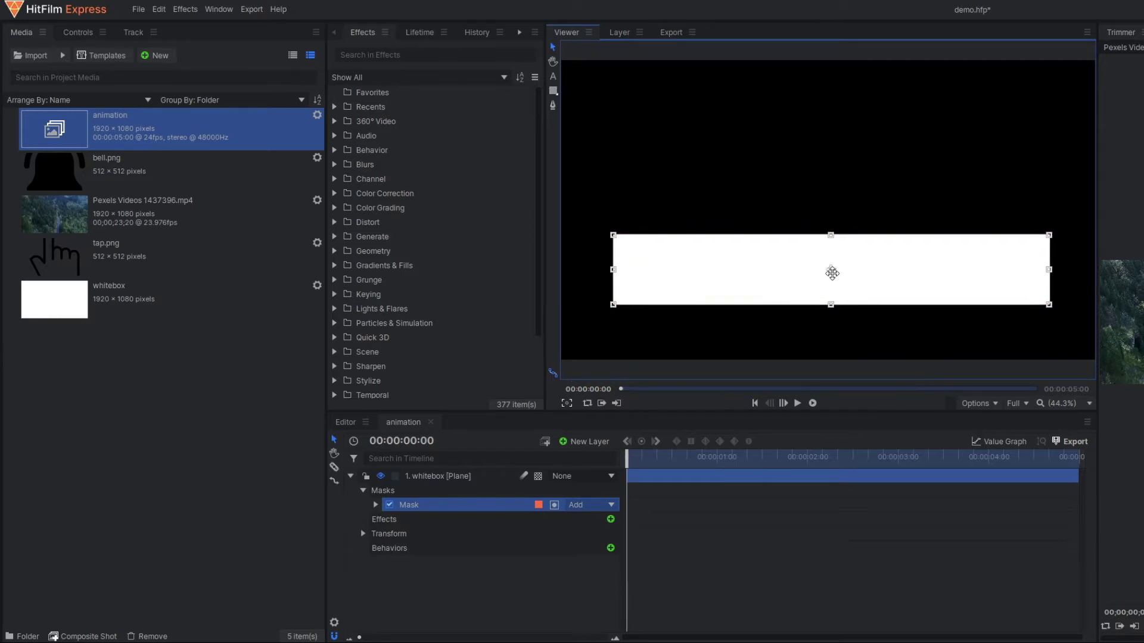
Set the whitebox mask's shape expansion to 31 px to round its corners.
{"action": "left_click", "coordinate": [364, 491]}
{"action": "left_click", "coordinate": [363, 491]}
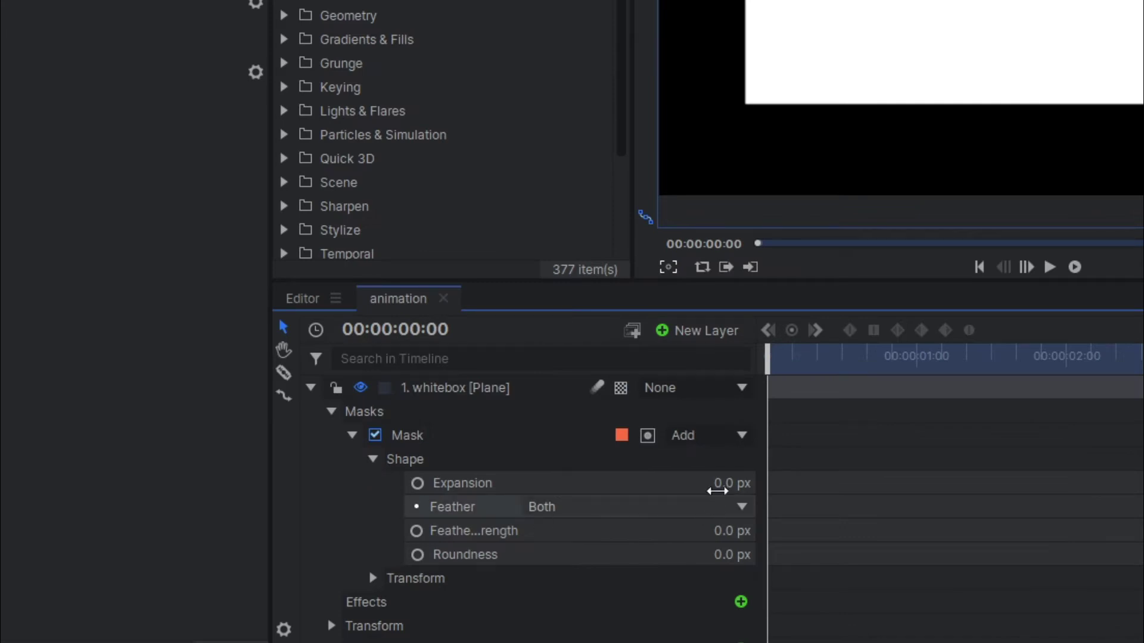
{"action": "left_click_drag", "start_coordinate": [717, 490], "coordinate": [736, 490]}
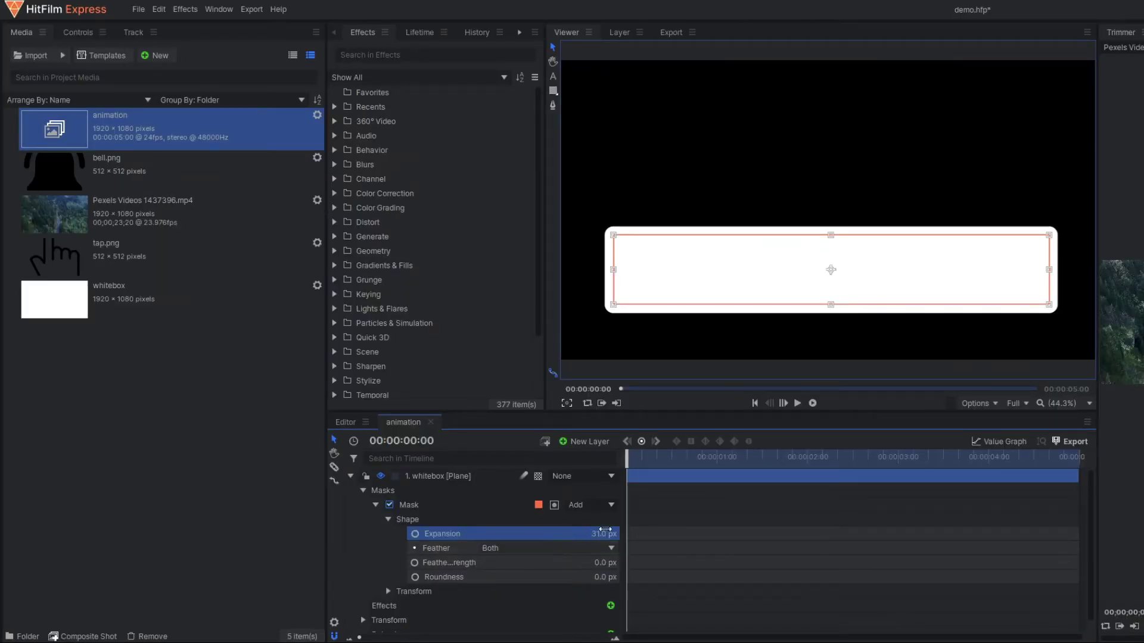
{"action": "left_click", "coordinate": [351, 477]}
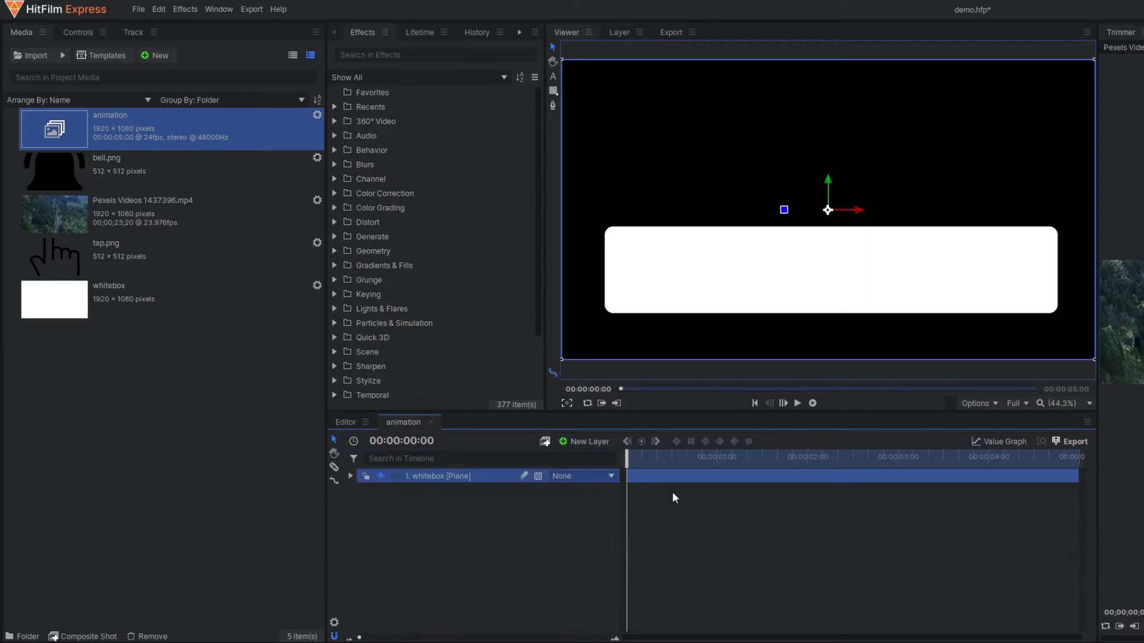
Switch the viewer to the checkerboard background.
{"action": "left_click", "coordinate": [988, 405]}
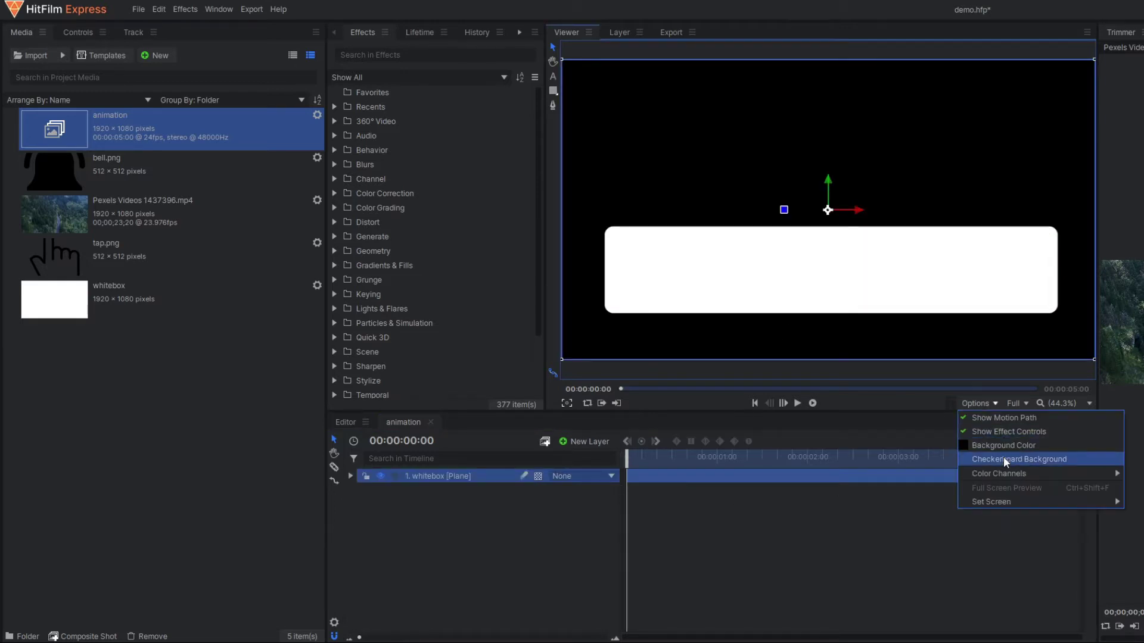
{"action": "left_click", "coordinate": [1003, 457]}
{"action": "left_click", "coordinate": [536, 549]}
Move the whitebox layer slightly down in the frame to a position of about 6.7, -42.8.
{"action": "left_click", "coordinate": [453, 477]}
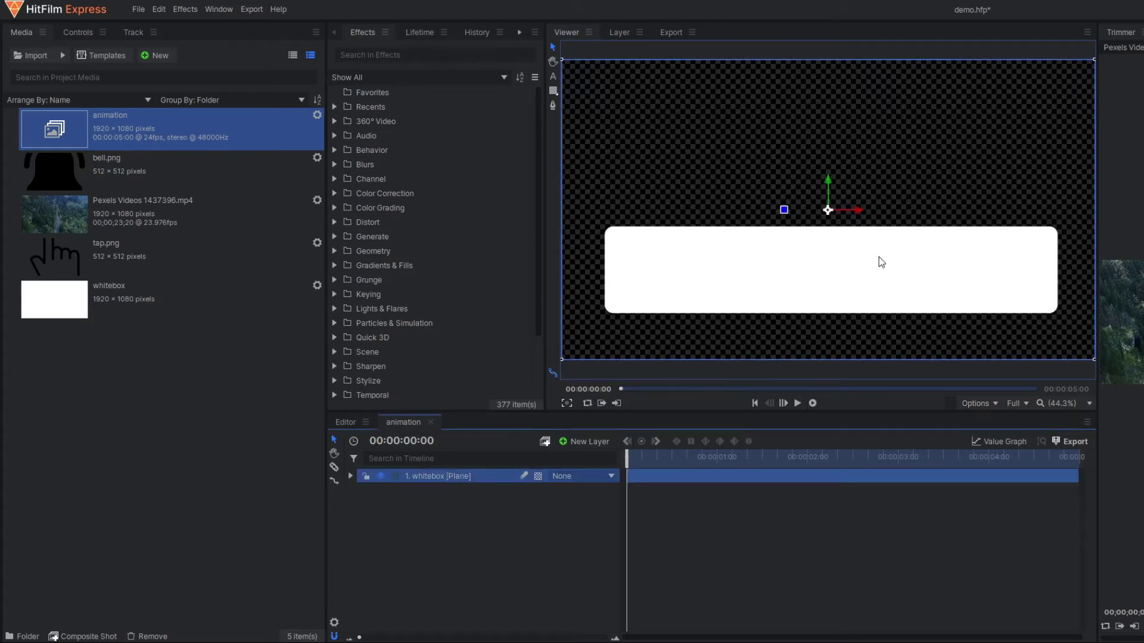
{"action": "left_click_drag", "start_coordinate": [827, 210], "coordinate": [829, 222]}
{"action": "left_click", "coordinate": [774, 361]}
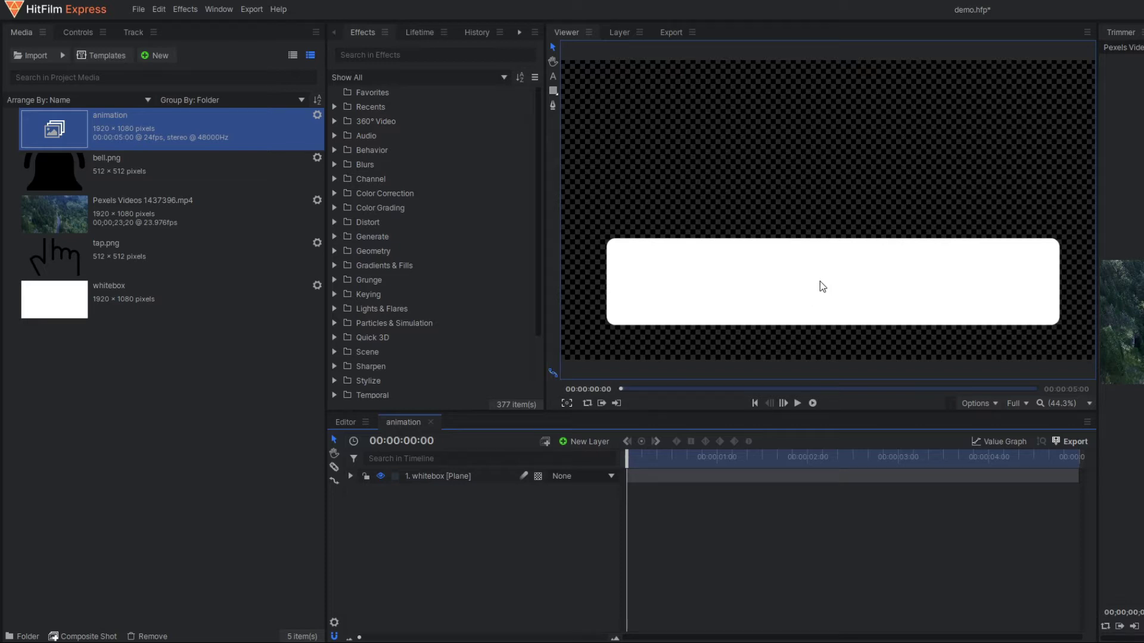
Add a second 1920 x 1080 plane layer named "redbox" above the whitebox.
{"action": "left_click", "coordinate": [576, 445]}
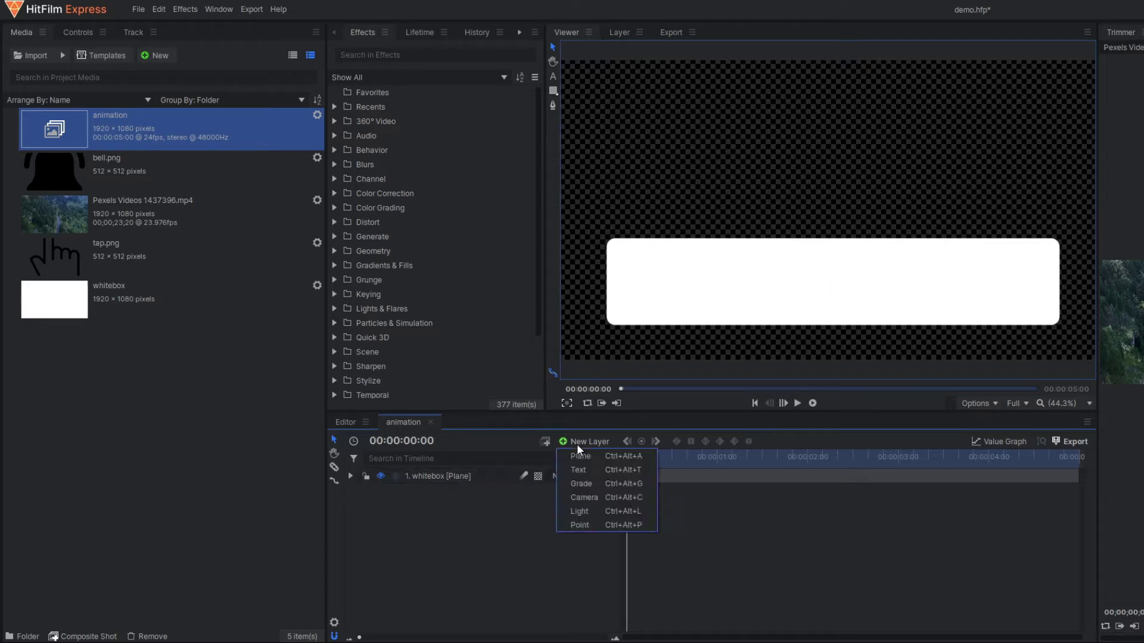
{"action": "left_click", "coordinate": [581, 451]}
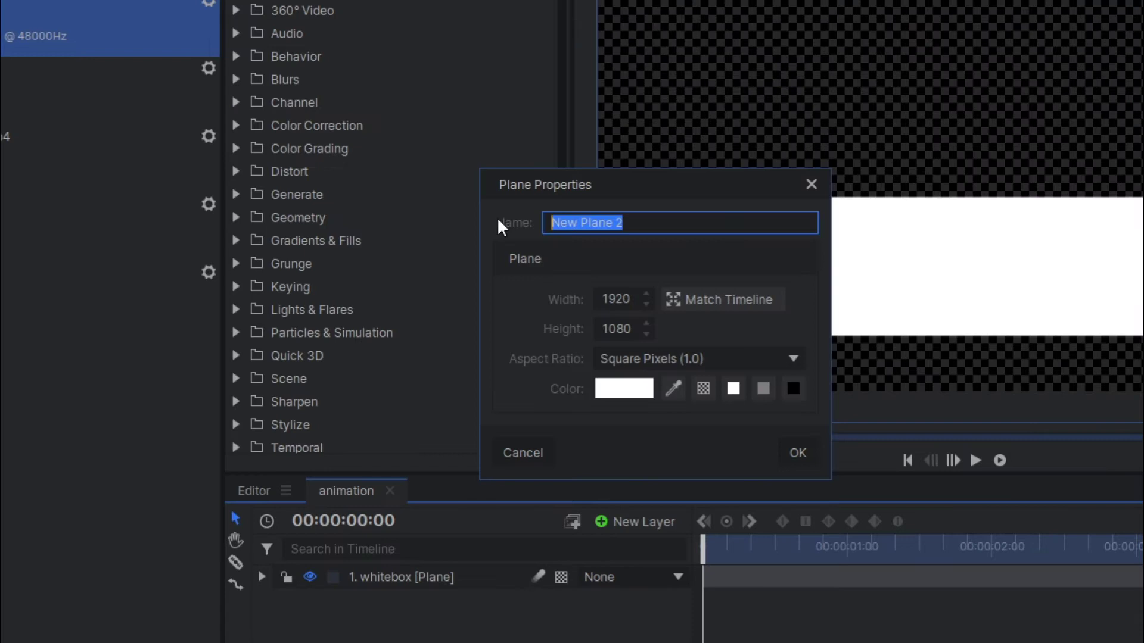
{"action": "type", "text": "redbox"}
{"action": "key", "text": "Return"}
Search the effects for "fill" and apply the Fill Color effect to the redbox layer.
{"action": "left_click", "coordinate": [367, 53]}
{"action": "type", "text": "t"}
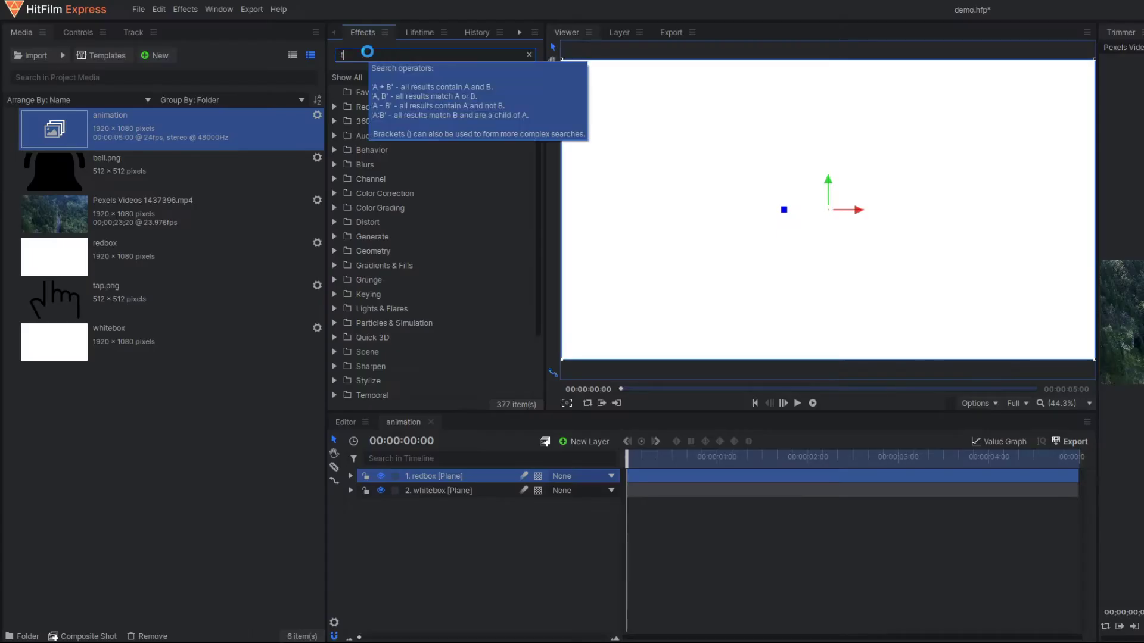
{"action": "type", "text": "ill"}
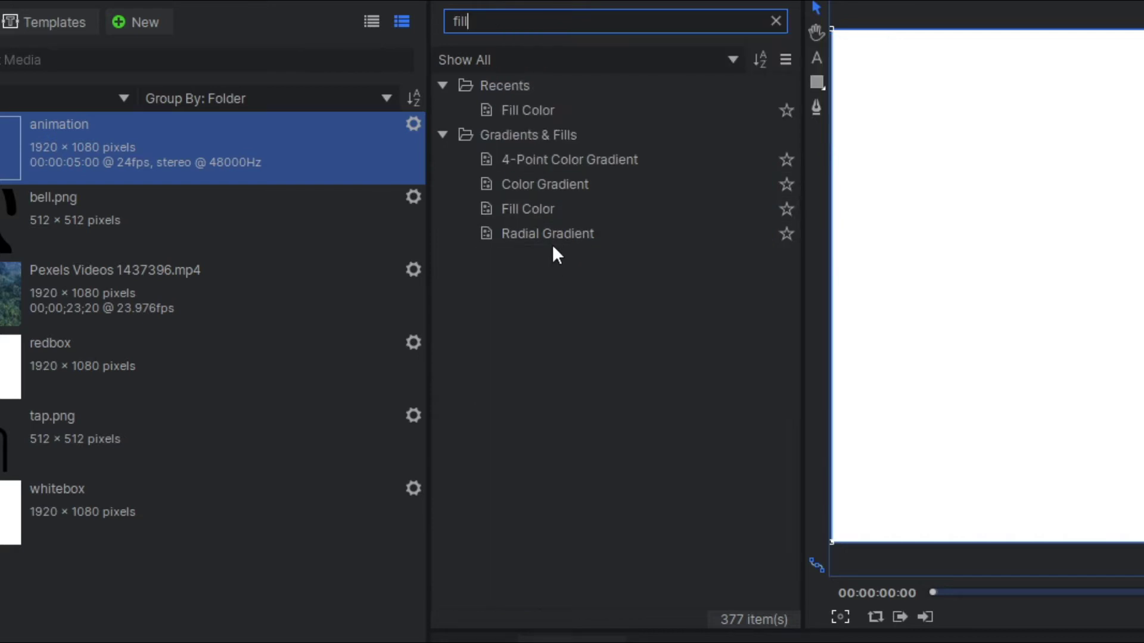
{"action": "left_click", "coordinate": [541, 211]}
{"action": "left_click_drag", "start_coordinate": [435, 475], "coordinate": [434, 474]}
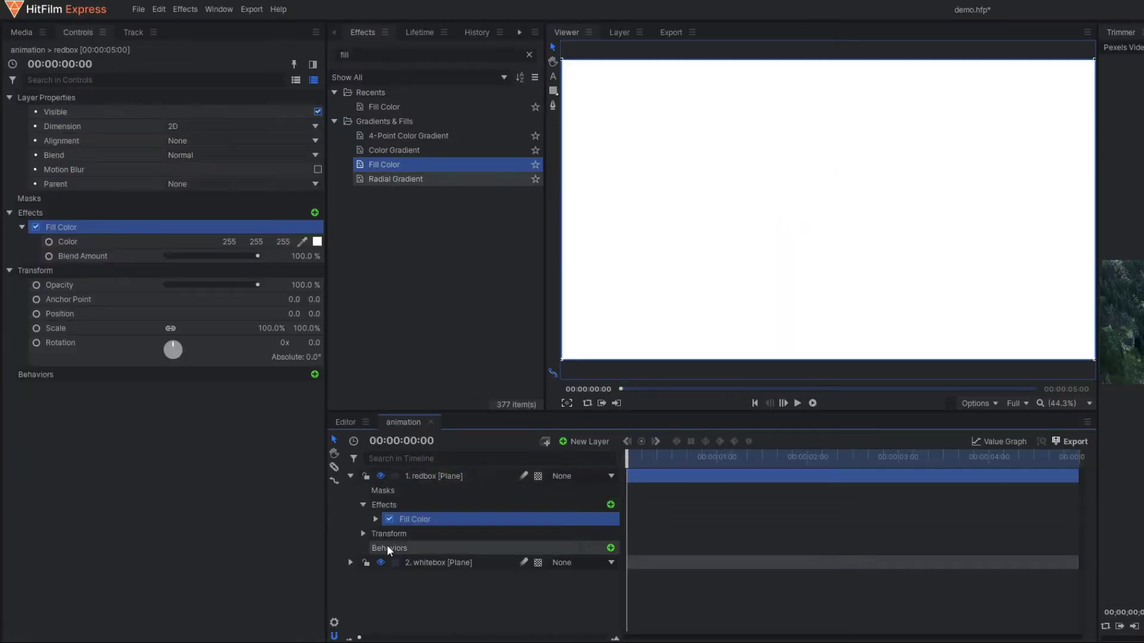
Set the redbox layer's Fill Color effect to red.
{"action": "left_click", "coordinate": [374, 519]}
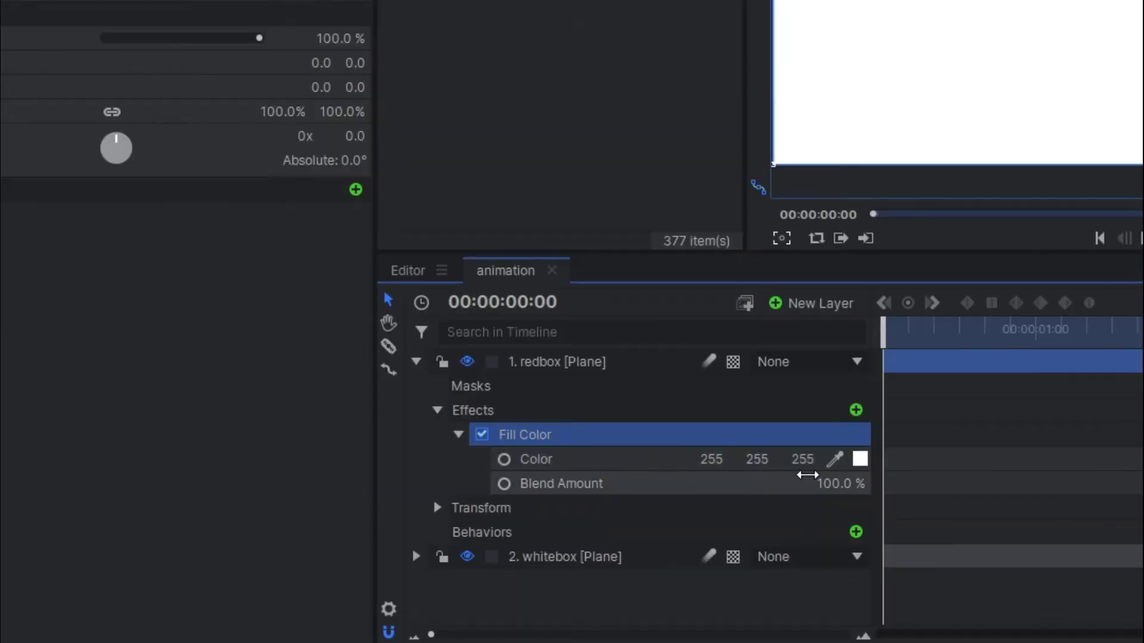
{"action": "left_click", "coordinate": [860, 458]}
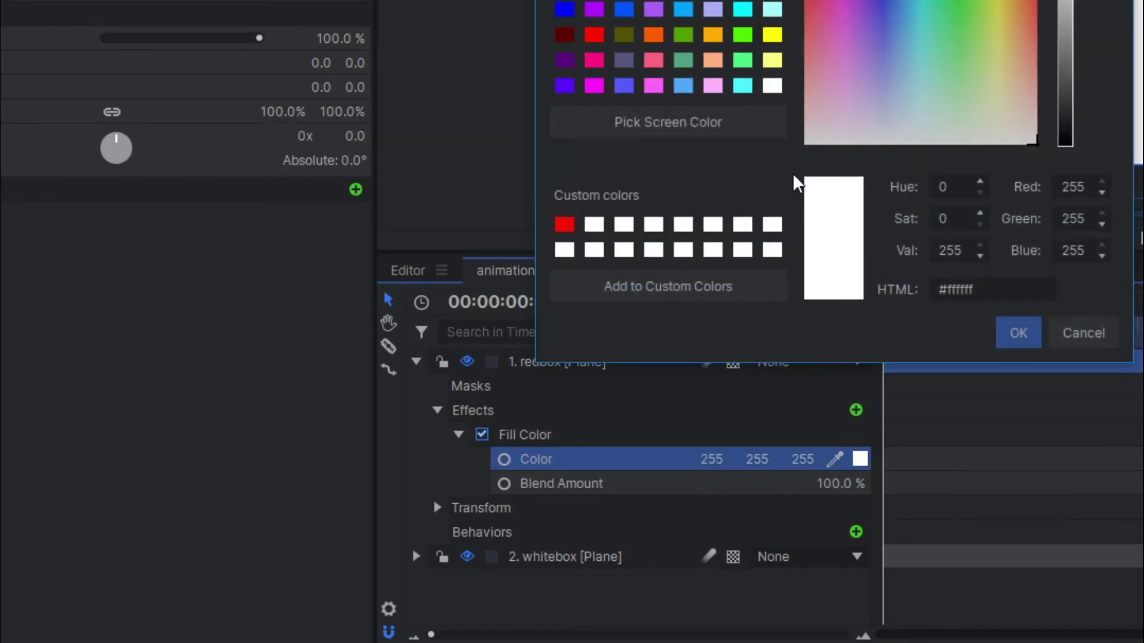
{"action": "left_click", "coordinate": [589, 37]}
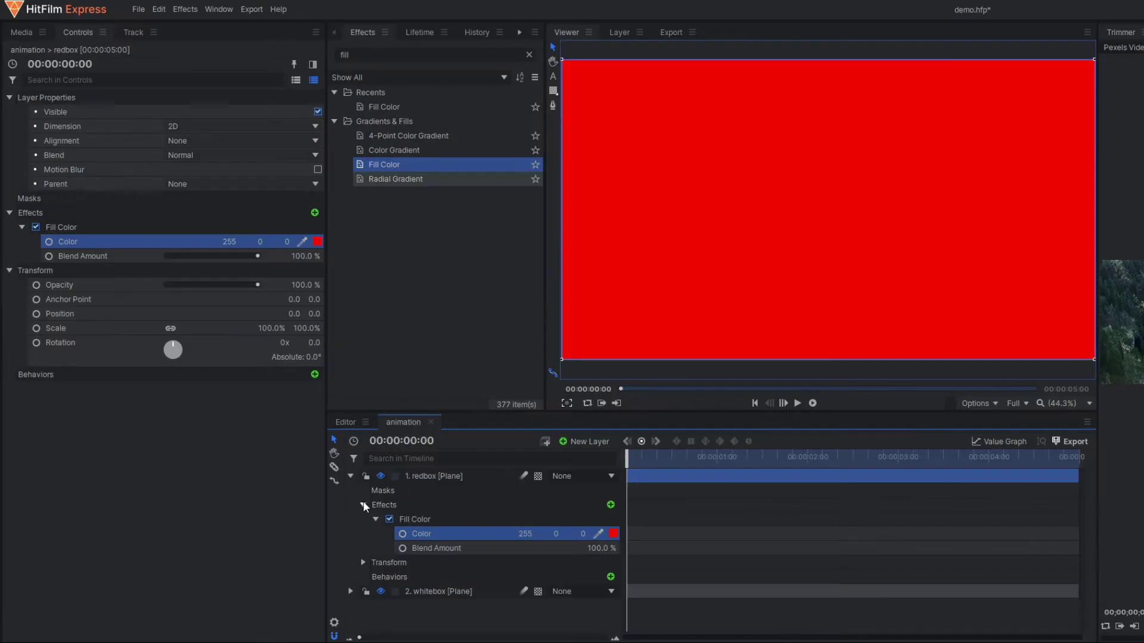
{"action": "left_click", "coordinate": [362, 506]}
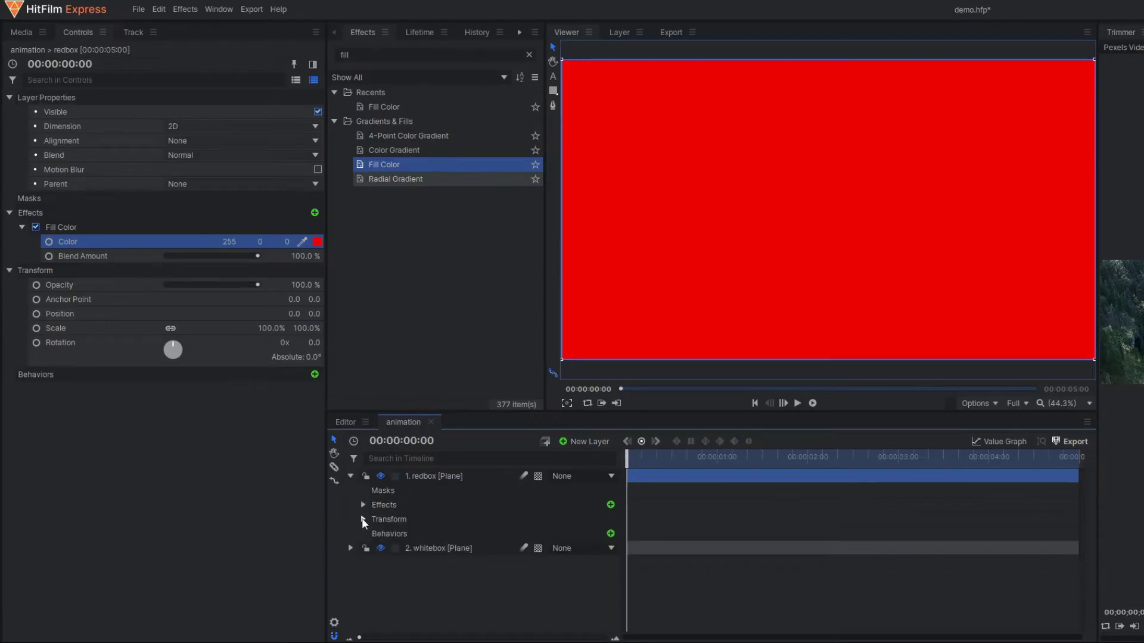
Scale the redbox layer uniformly to 23% and move it onto the white bar, left of centre.
{"action": "left_click", "coordinate": [363, 520]}
{"action": "left_click_drag", "start_coordinate": [567, 577], "coordinate": [522, 577]}
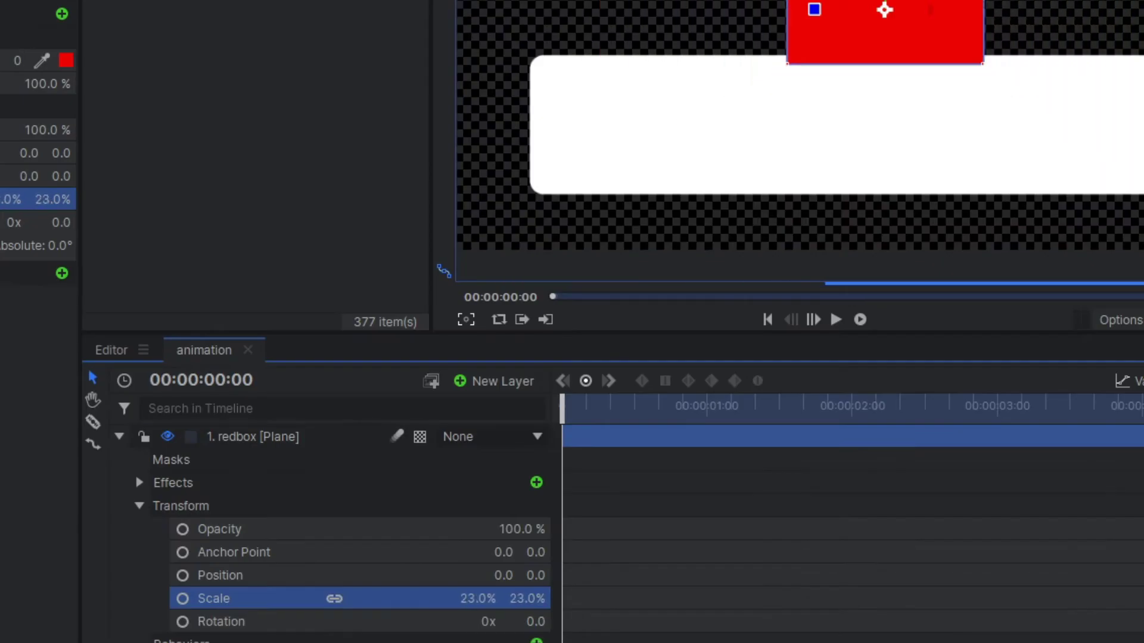
{"action": "left_click_drag", "start_coordinate": [883, 10], "coordinate": [817, 158]}
Unlink the redbox's scale, set it to 25% by 12%, and recentre the box vertically at about -118.6, -261.8.
{"action": "left_click", "coordinate": [334, 599]}
{"action": "left_click_drag", "start_coordinate": [478, 599], "coordinate": [481, 599]}
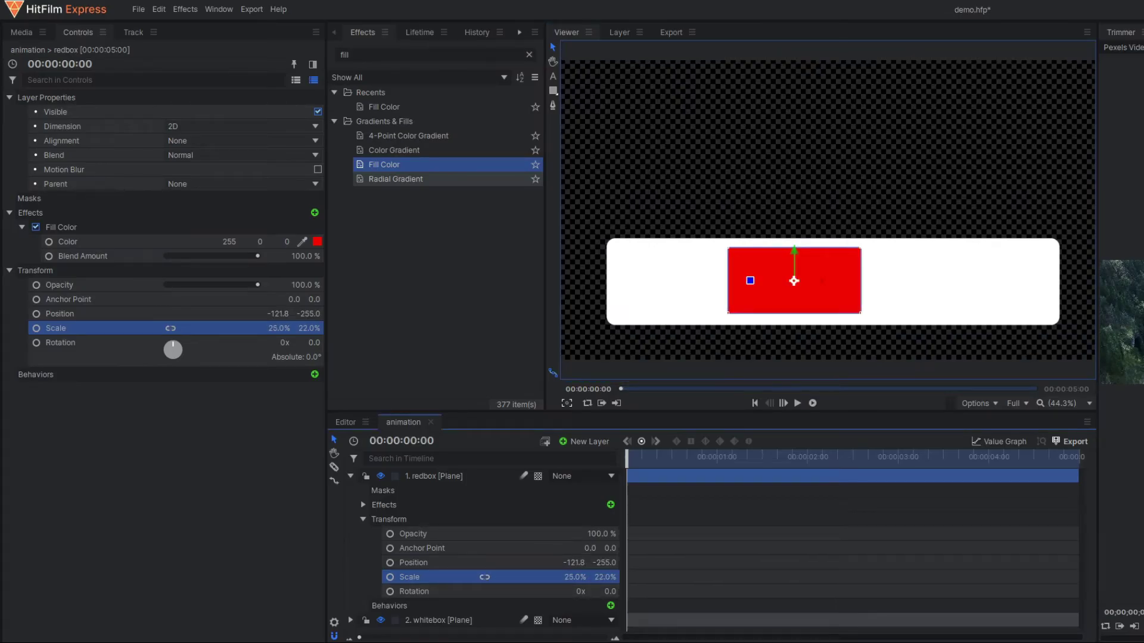
{"action": "left_click_drag", "start_coordinate": [607, 577], "coordinate": [601, 577]}
{"action": "left_click", "coordinate": [351, 476]}
{"action": "left_click", "coordinate": [460, 480]}
{"action": "left_click_drag", "start_coordinate": [794, 284], "coordinate": [796, 288]}
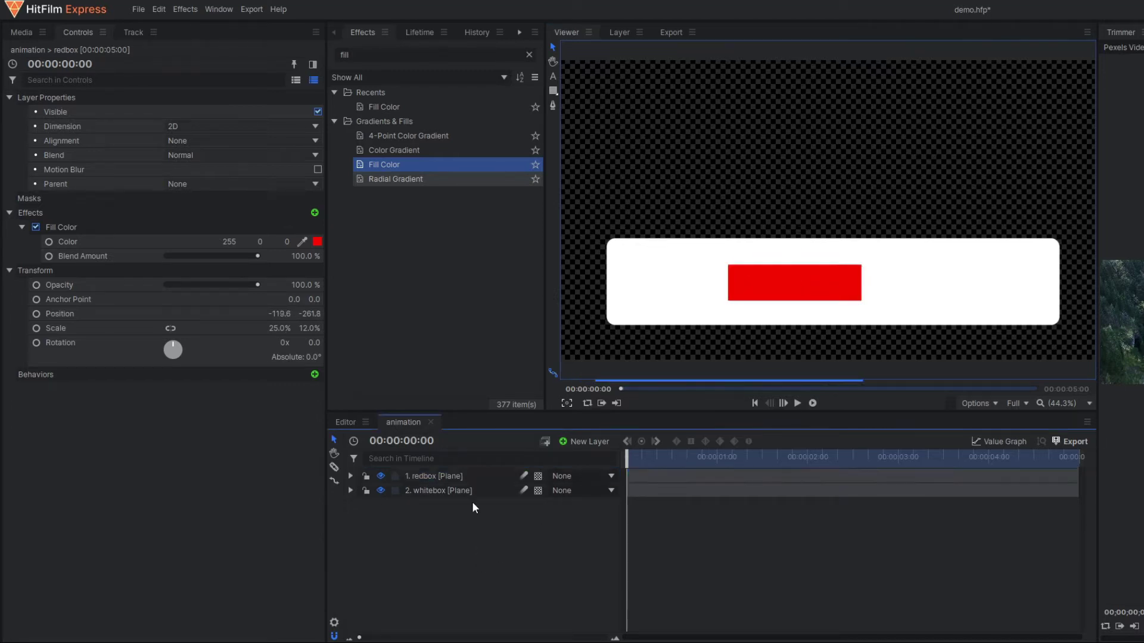
Create a text layer reading "SUBSCRIBE" over the red box.
{"action": "left_click", "coordinate": [553, 76]}
{"action": "left_click", "coordinate": [754, 278]}
{"action": "type", "text": "SUBSCRIBE"}
Format the whole SUBSCRIBE text as bold Arial at size 59.
{"action": "key", "text": "ctrl+a"}
{"action": "left_click", "coordinate": [498, 81]}
{"action": "left_click", "coordinate": [492, 115]}
{"action": "left_click_drag", "start_coordinate": [369, 100], "coordinate": [383, 100]}
{"action": "left_click", "coordinate": [553, 46]}
Rename the text layer "SUBSCRIBE".
{"action": "double_click", "coordinate": [429, 479]}
{"action": "type", "text": "SUBSCRIBE"}
{"action": "key", "text": "Return"}
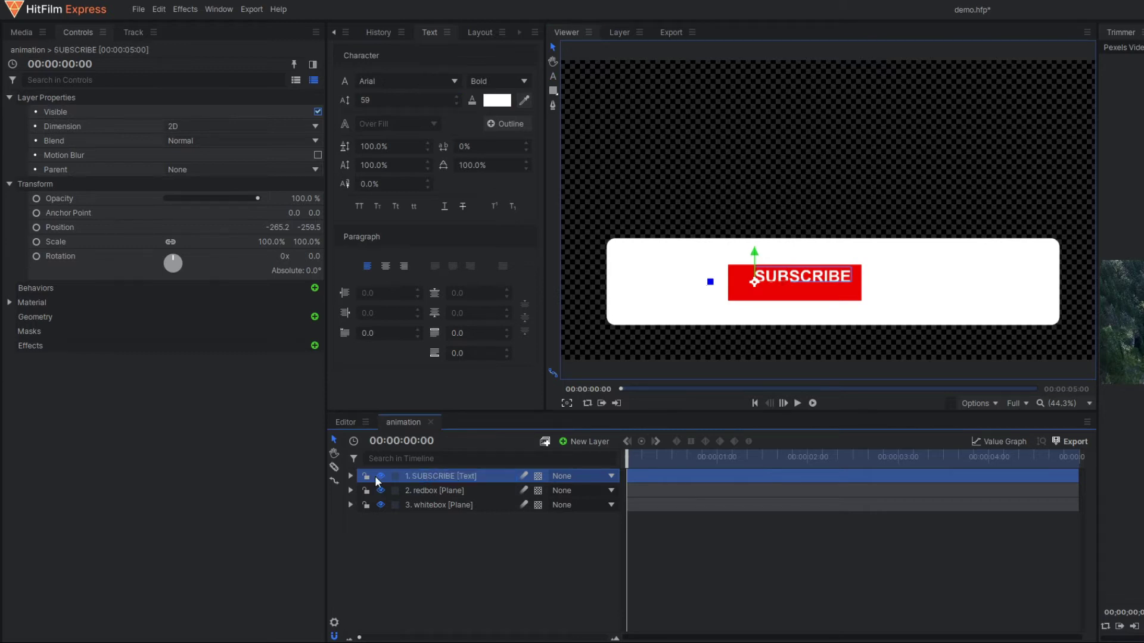
Set the SUBSCRIBE layer's anchor point to about 158, 15 and centre the text on the red box.
{"action": "left_click", "coordinate": [350, 476]}
{"action": "left_click", "coordinate": [363, 491]}
{"action": "left_click_drag", "start_coordinate": [589, 520], "coordinate": [637, 521]}
{"action": "left_click_drag", "start_coordinate": [602, 190], "coordinate": [663, 201]}
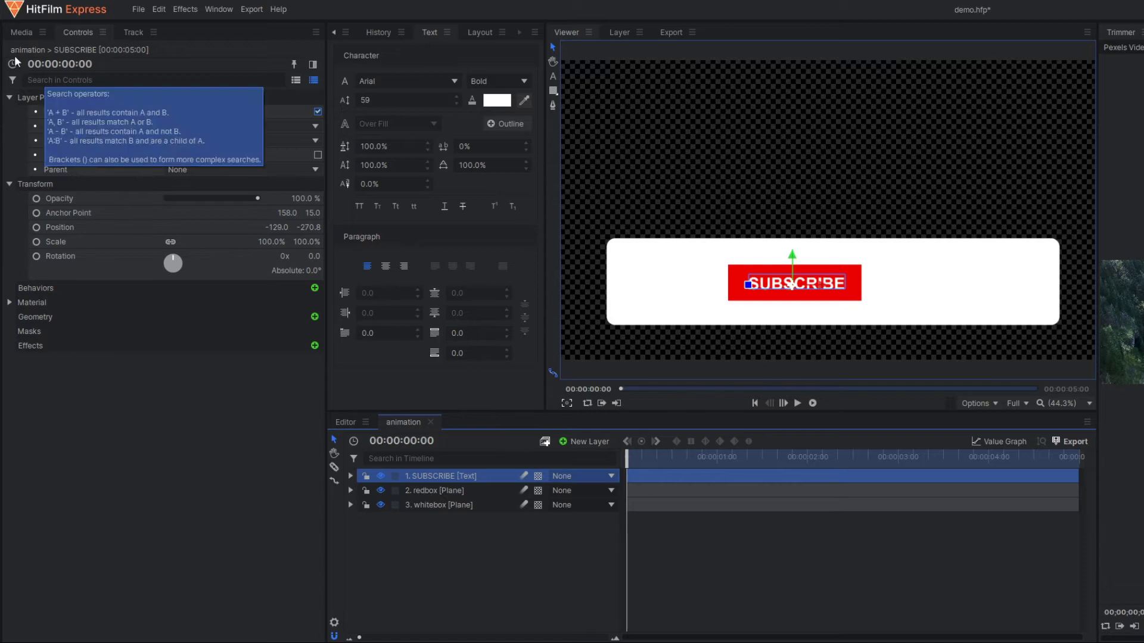
Add bell.png as the top layer, shrinking and fading it into a small grey icon just right of the red box.
{"action": "left_click", "coordinate": [15, 35]}
{"action": "left_click_drag", "start_coordinate": [238, 173], "coordinate": [442, 470]}
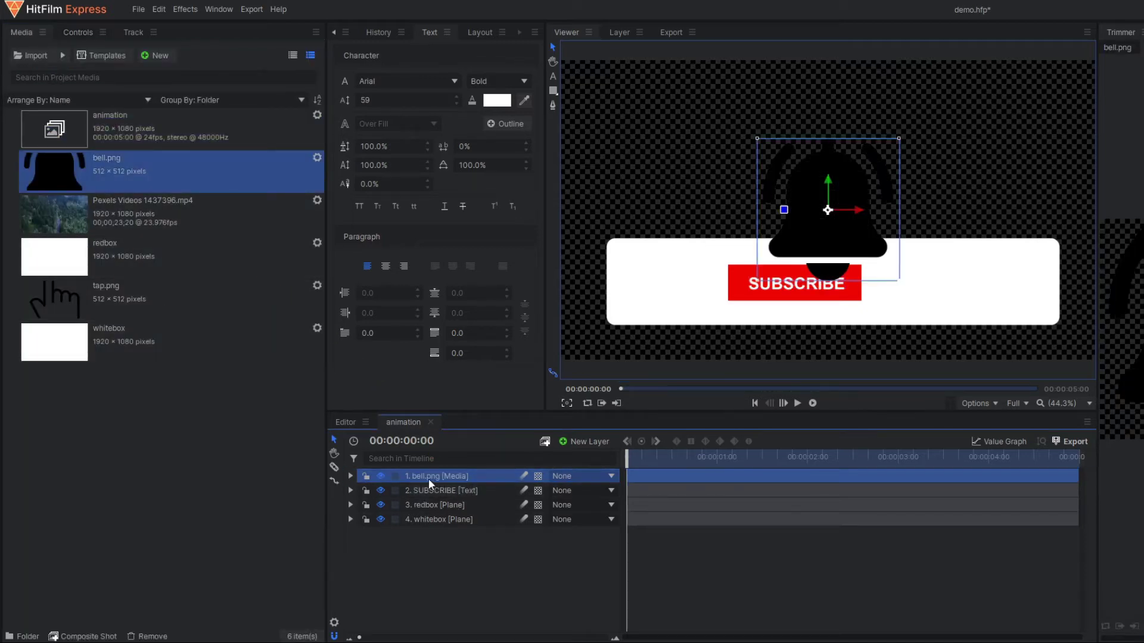
{"action": "left_click", "coordinate": [350, 476]}
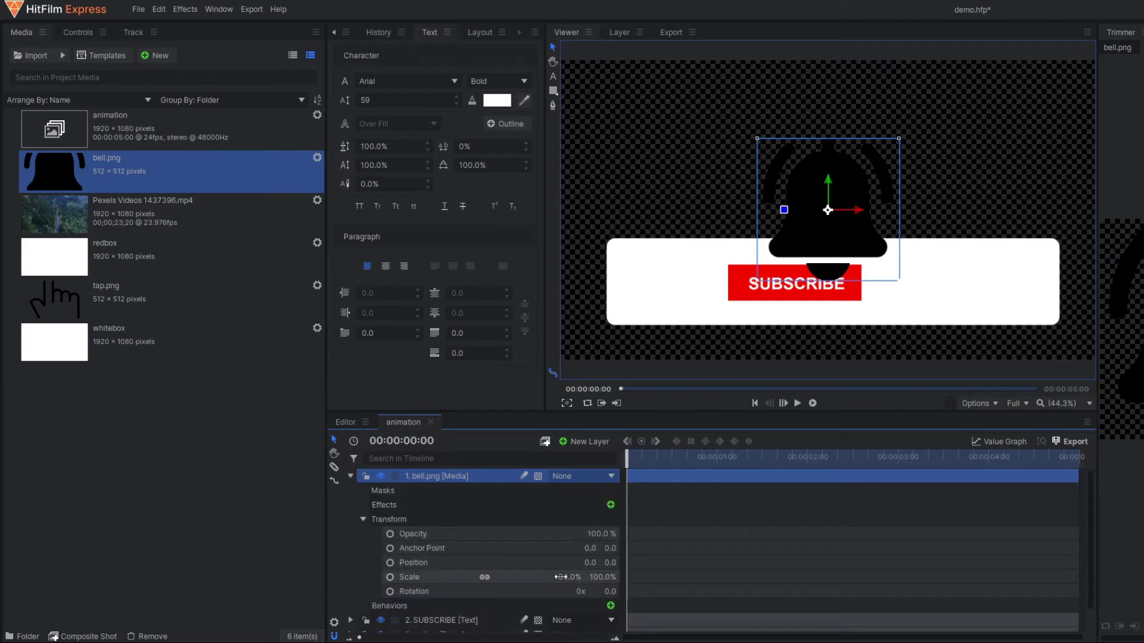
{"action": "left_click_drag", "start_coordinate": [575, 577], "coordinate": [563, 577]}
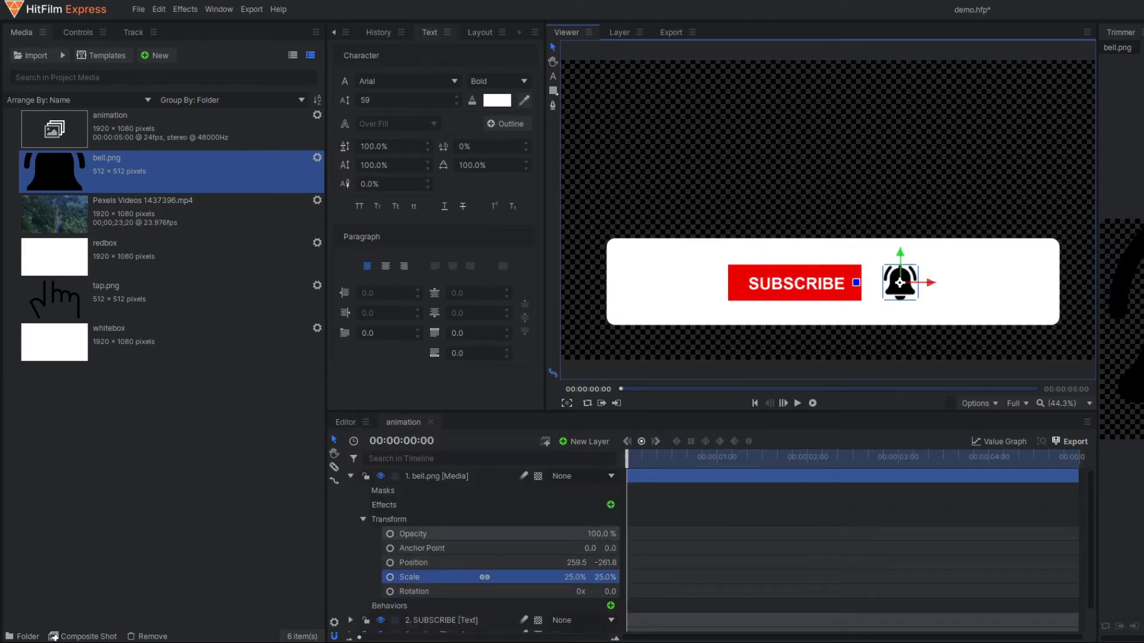
{"action": "left_click_drag", "start_coordinate": [601, 534], "coordinate": [589, 534]}
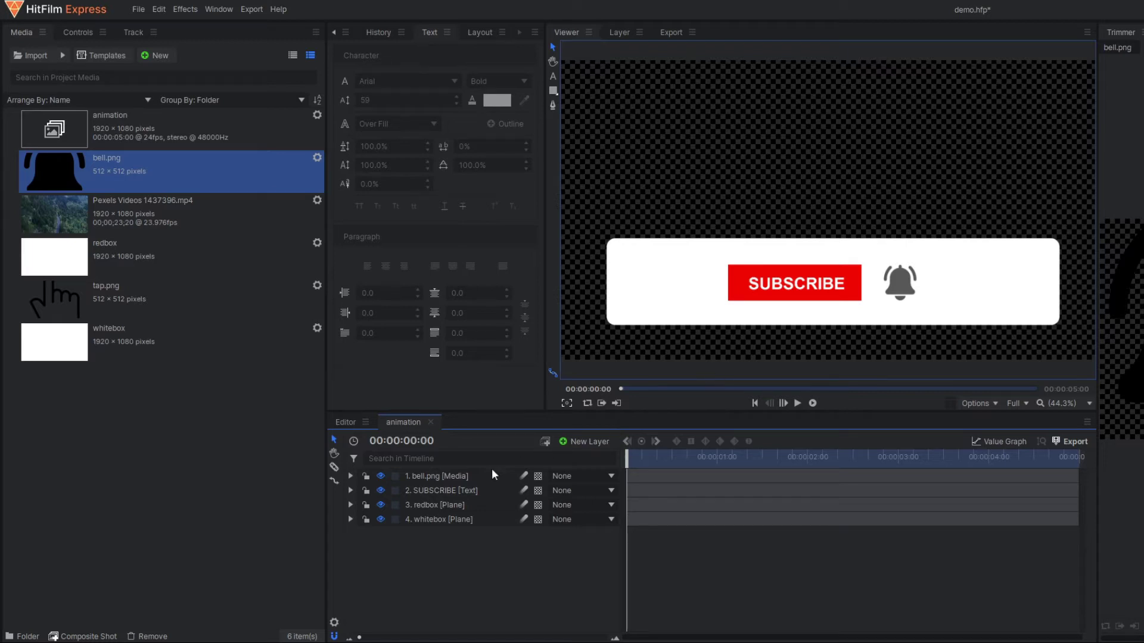
Add a position keyframe to the whitebox layer at 00:00:00:20, holding it at 6.7, -42.8.
{"action": "left_click", "coordinate": [424, 517]}
{"action": "left_click", "coordinate": [350, 519]}
{"action": "left_click", "coordinate": [363, 563]}
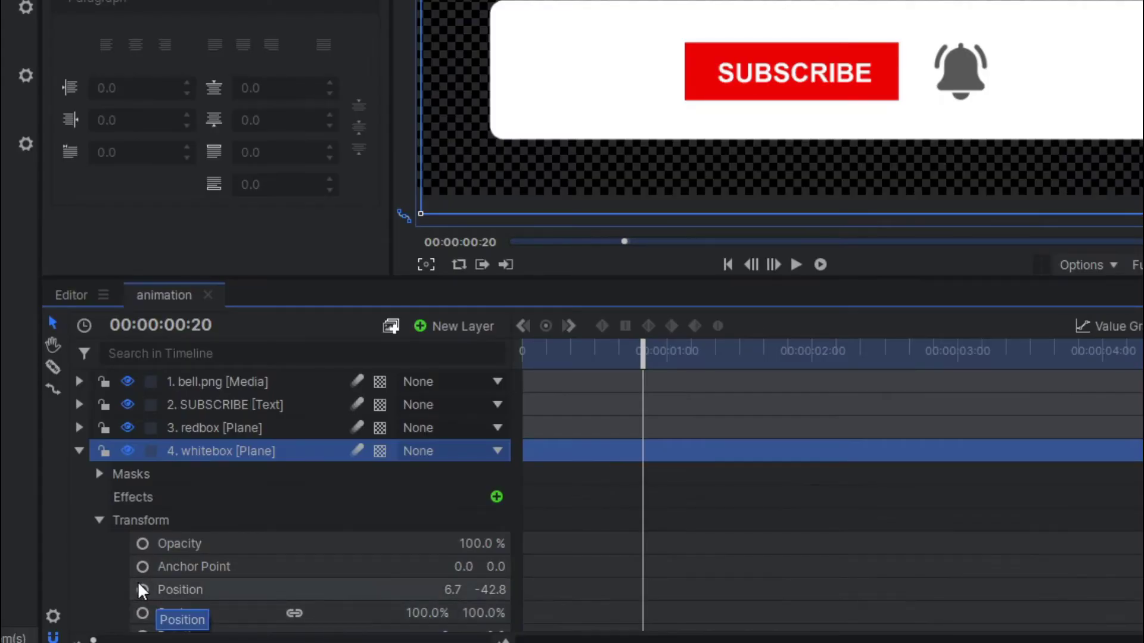
{"action": "left_click", "coordinate": [390, 606]}
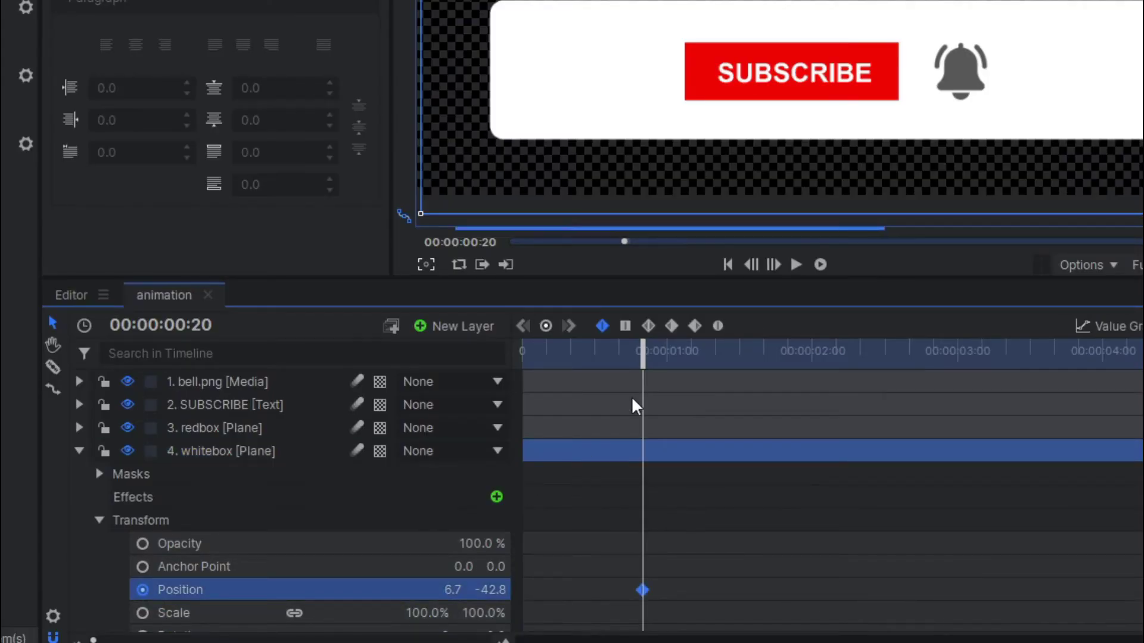
At 00:00:00:05, keyframe the whitebox below the frame at position 6.7, -517.8, and preview the slide-in.
{"action": "left_click_drag", "start_coordinate": [642, 354], "coordinate": [549, 354]}
{"action": "left_click_drag", "start_coordinate": [477, 583], "coordinate": [511, 583]}
{"action": "left_click_drag", "start_coordinate": [797, 10], "coordinate": [797, 216]}
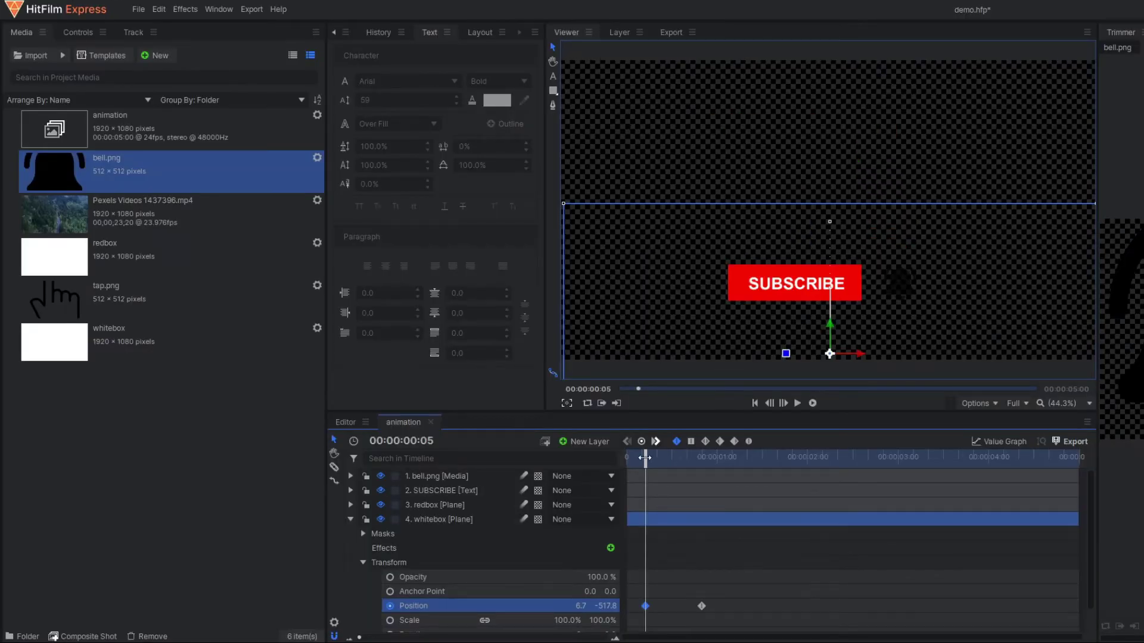
{"action": "left_click_drag", "start_coordinate": [645, 457], "coordinate": [627, 457]}
{"action": "left_click", "coordinate": [797, 403]}
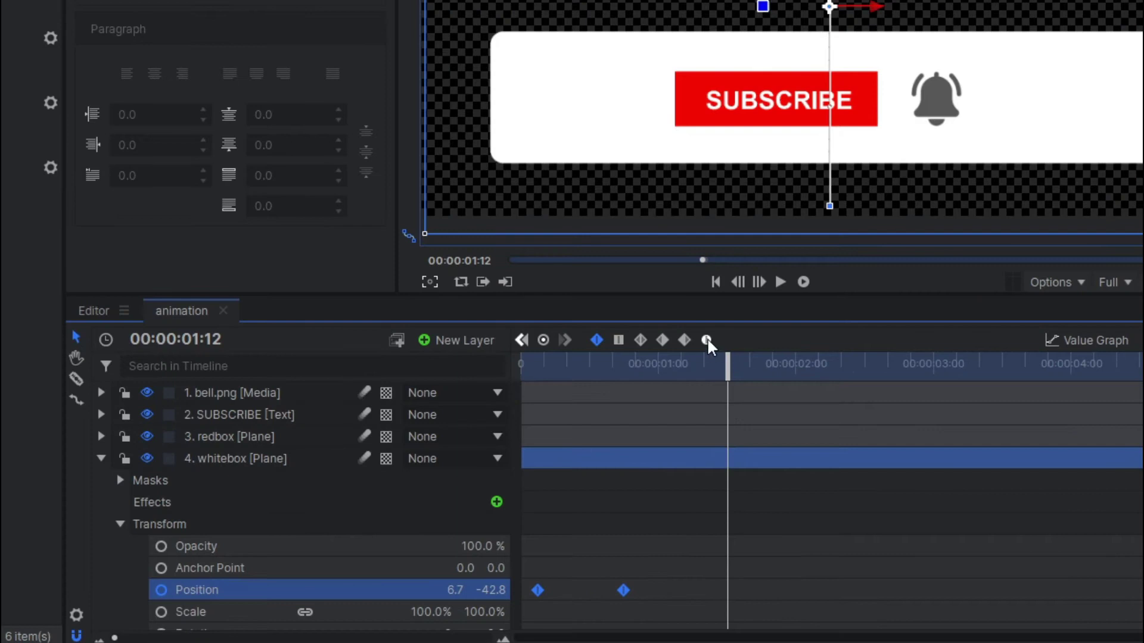
Change both whitebox position keyframes to Bezier interpolation and play back the motion.
{"action": "left_click", "coordinate": [707, 339]}
{"action": "left_click", "coordinate": [532, 364]}
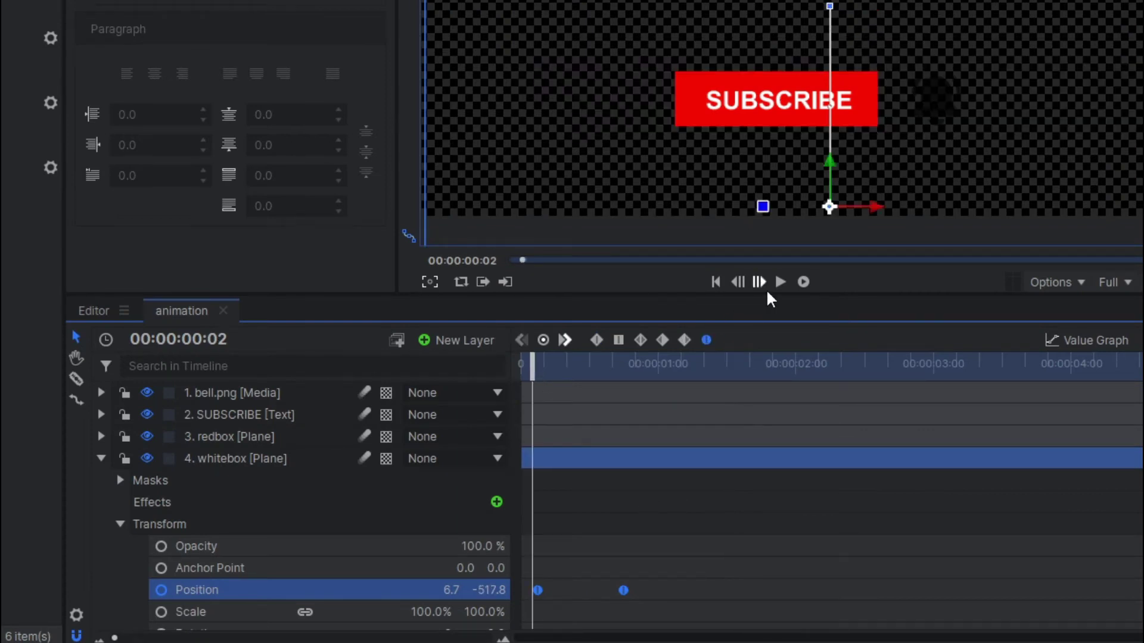
{"action": "left_click", "coordinate": [779, 281]}
{"action": "left_click", "coordinate": [797, 404]}
In the value graph, extend the first position keyframe's Bezier handle toward the second keyframe for a slower start.
{"action": "left_click", "coordinate": [995, 442]}
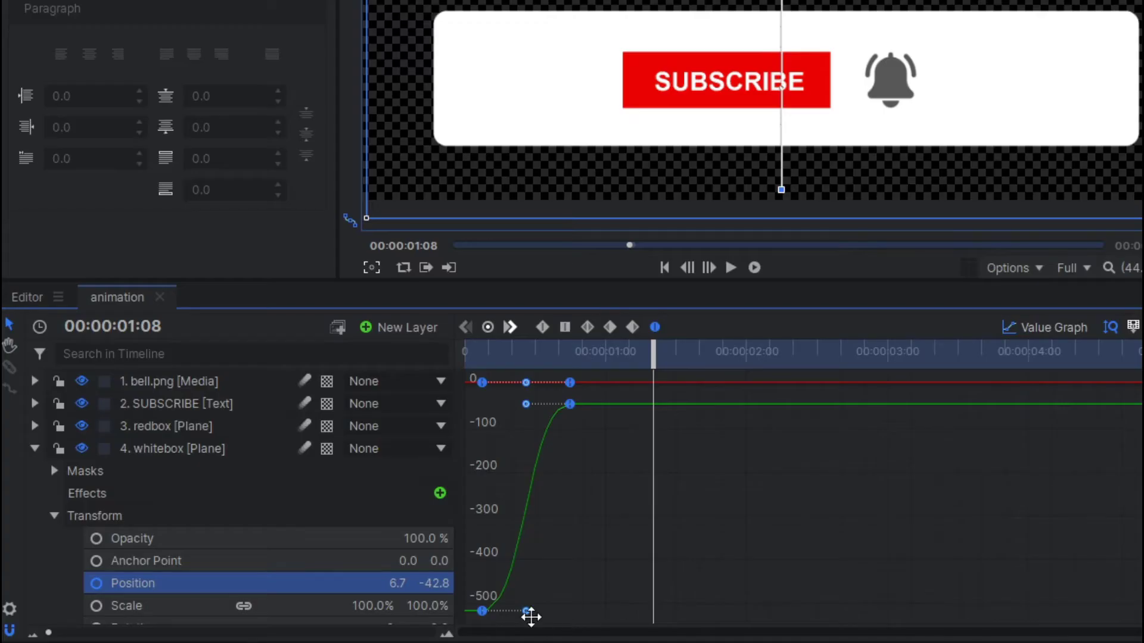
{"action": "left_click_drag", "start_coordinate": [666, 625], "coordinate": [676, 621]}
{"action": "left_click_drag", "start_coordinate": [542, 608], "coordinate": [560, 607]}
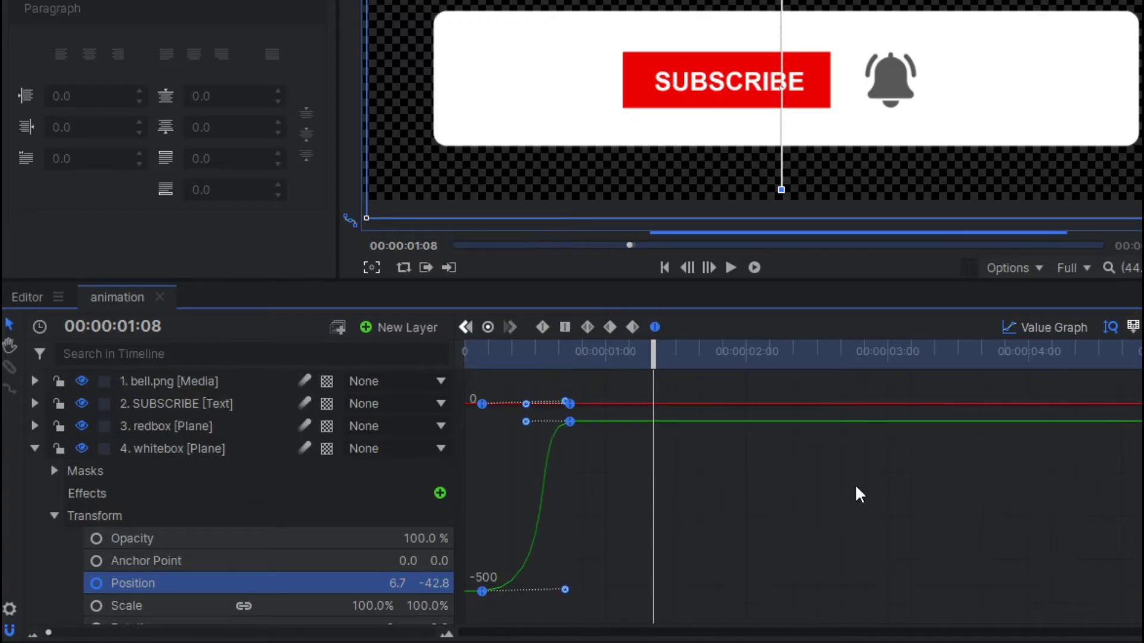
Leave the value graph and preview the eased whitebox slide-in from the start of the timeline.
{"action": "left_click", "coordinate": [1060, 329]}
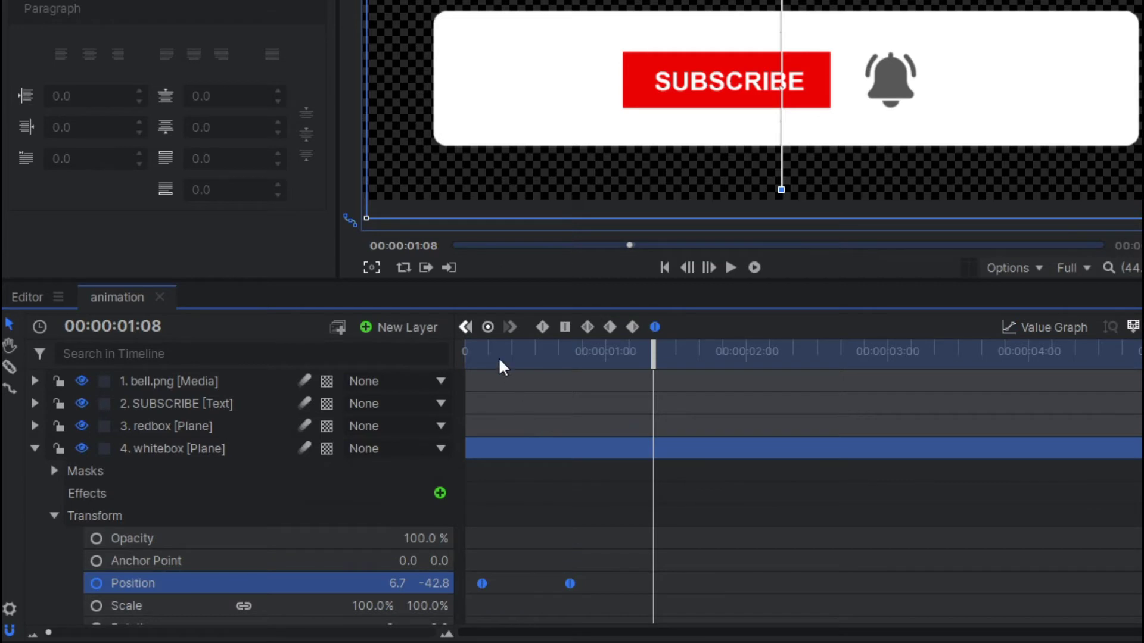
{"action": "left_click", "coordinate": [471, 357]}
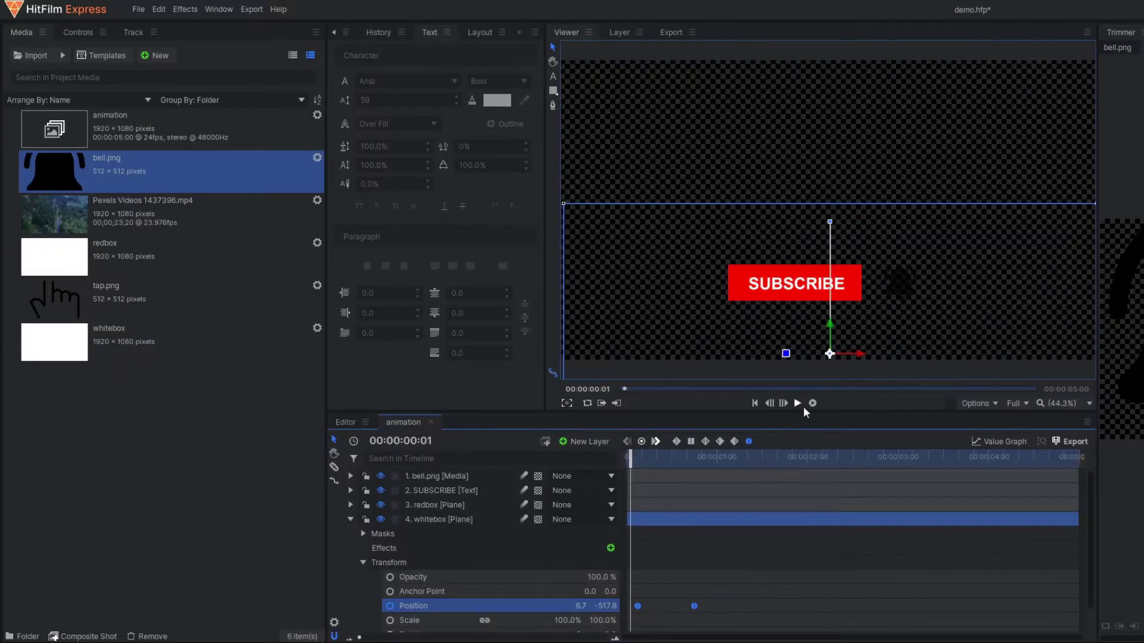
{"action": "left_click", "coordinate": [799, 405]}
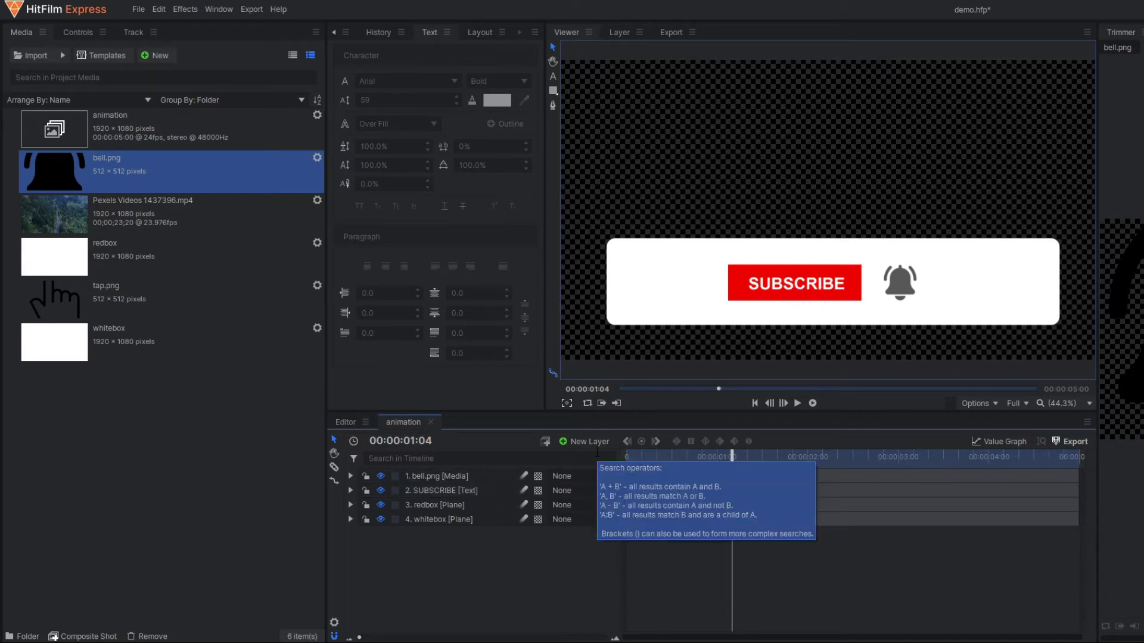
Parent the SUBSCRIBE text and bell.png layers to the redbox layer, and move the playhead to 00:00:00:03.
{"action": "left_click", "coordinate": [427, 490]}
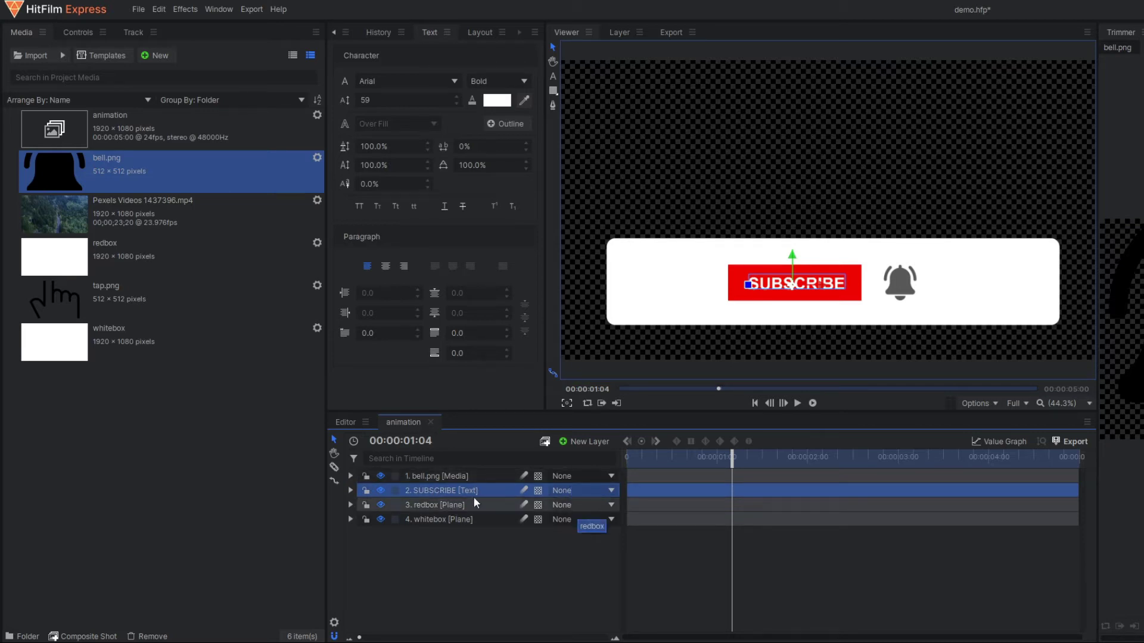
{"action": "left_click", "coordinate": [577, 491]}
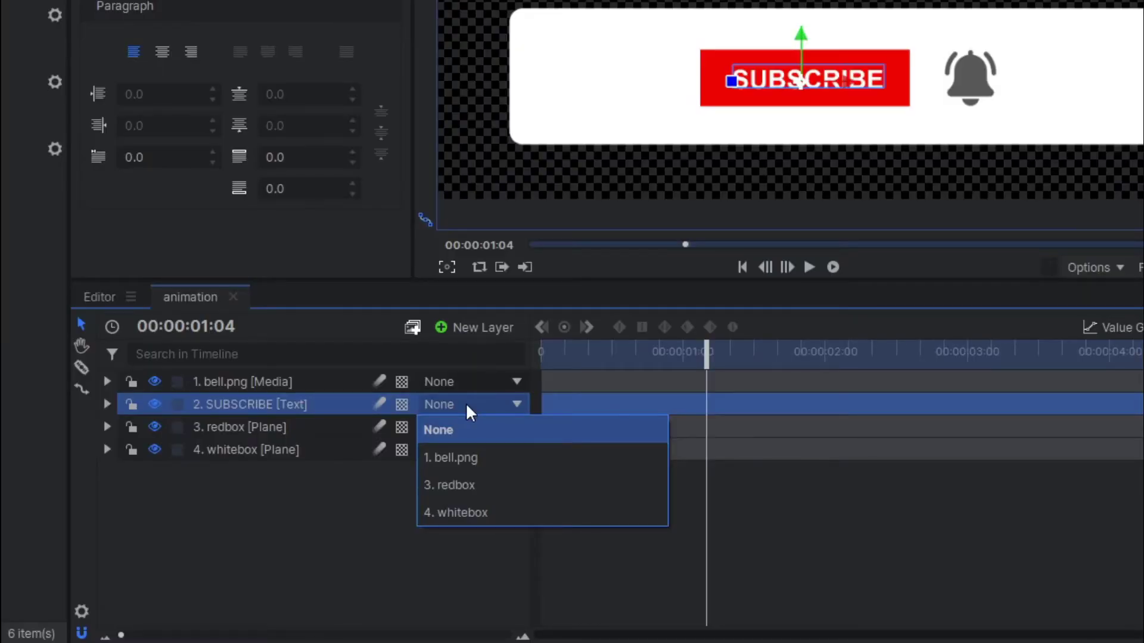
{"action": "left_click", "coordinate": [460, 484]}
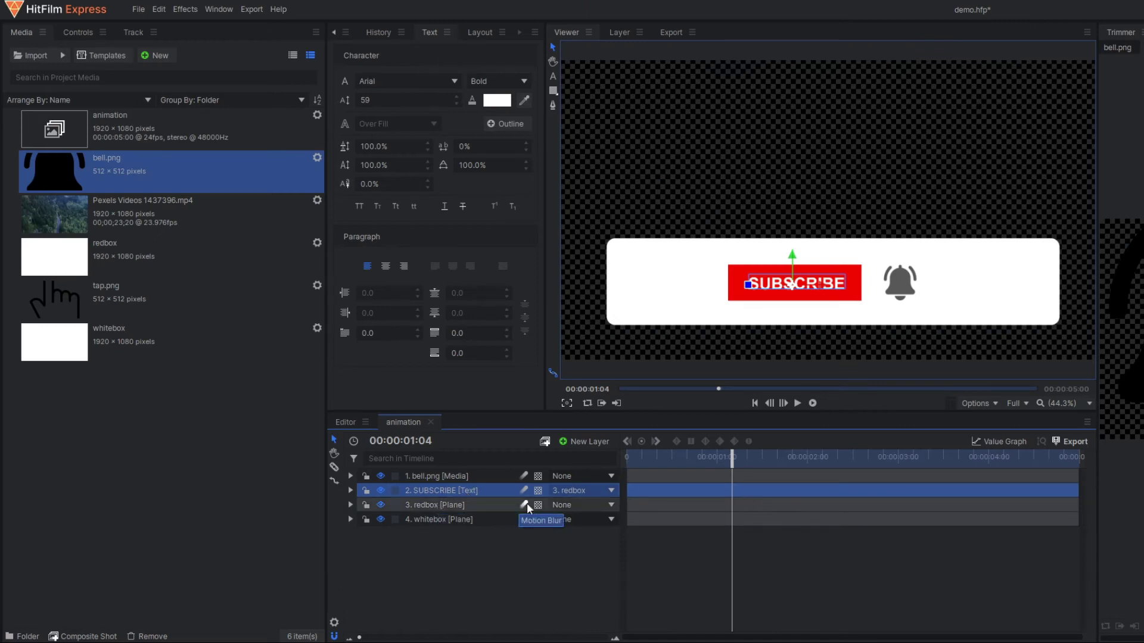
{"action": "left_click", "coordinate": [571, 476]}
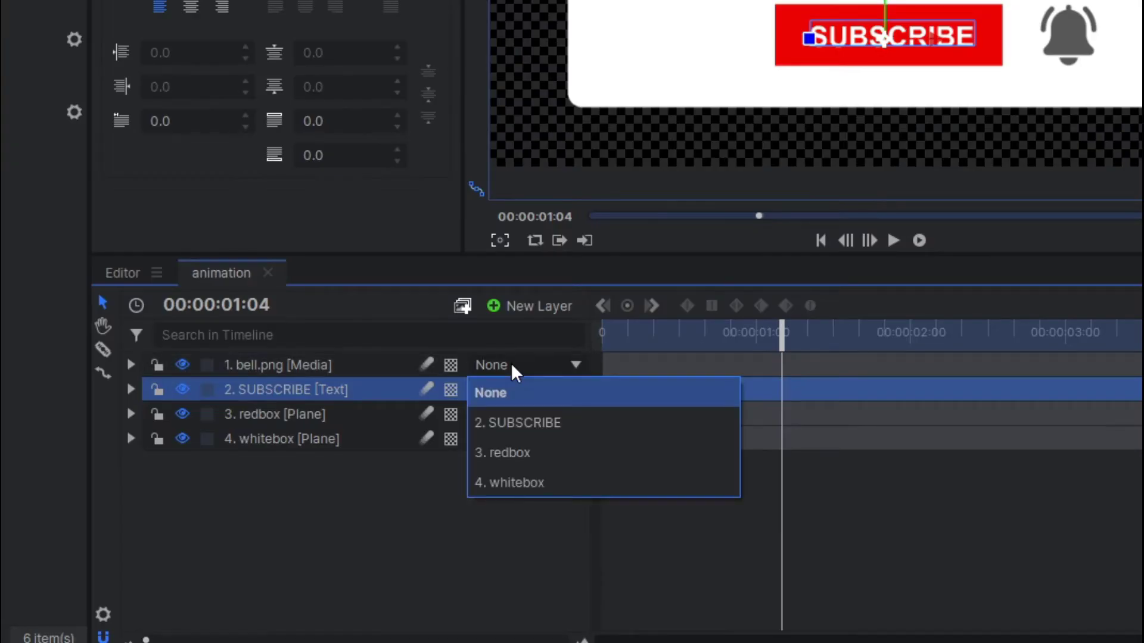
{"action": "left_click", "coordinate": [529, 454]}
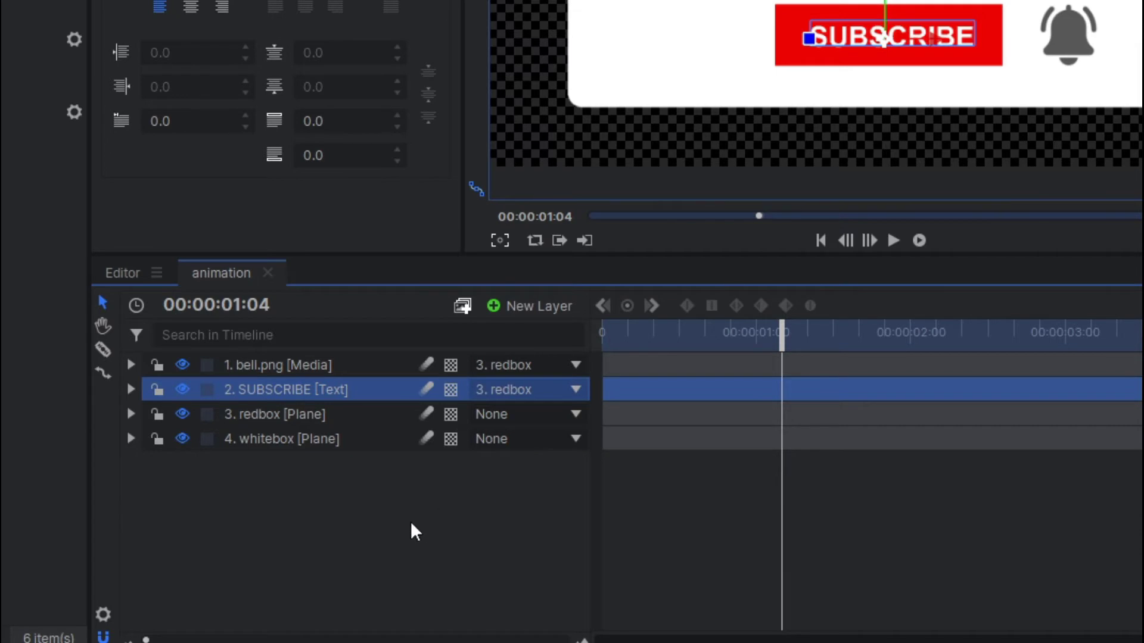
{"action": "left_click", "coordinate": [415, 530]}
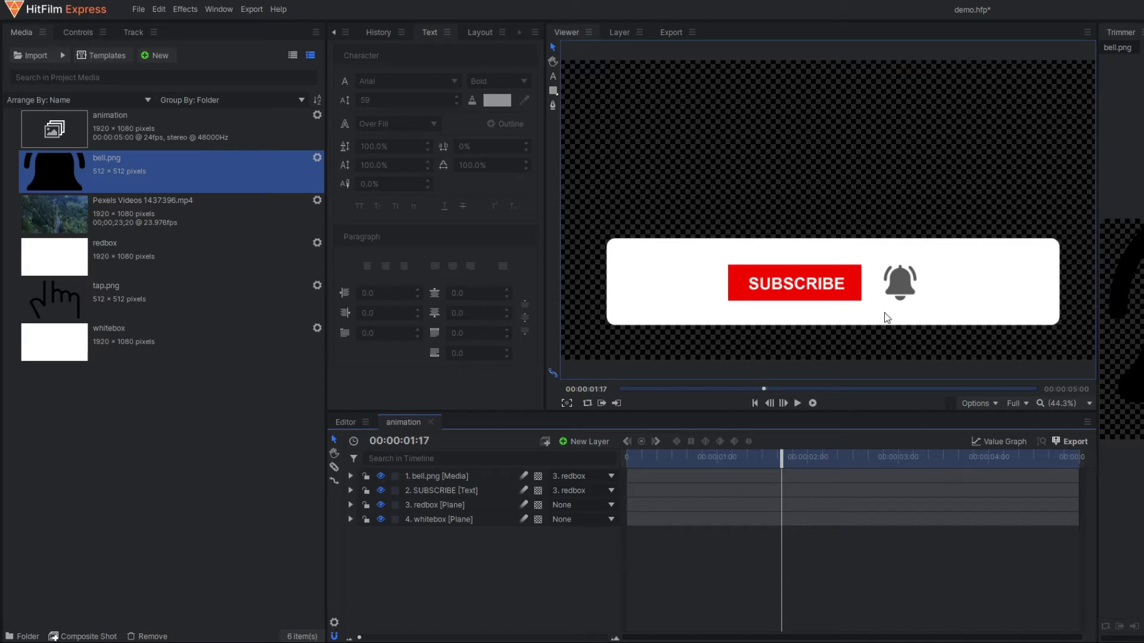
{"action": "left_click", "coordinate": [638, 459]}
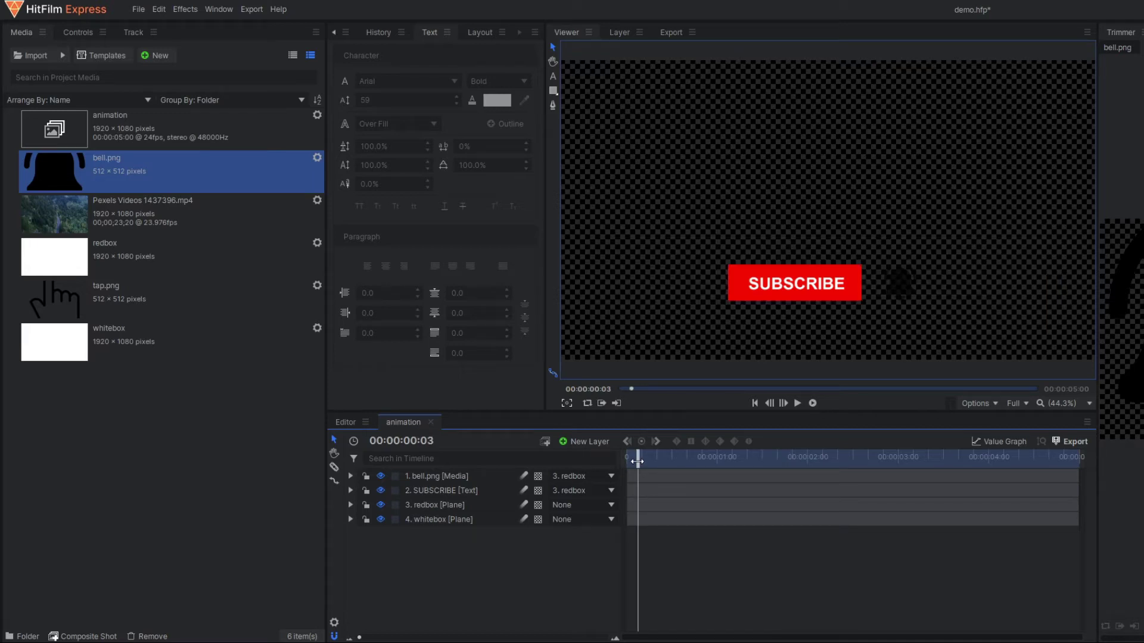
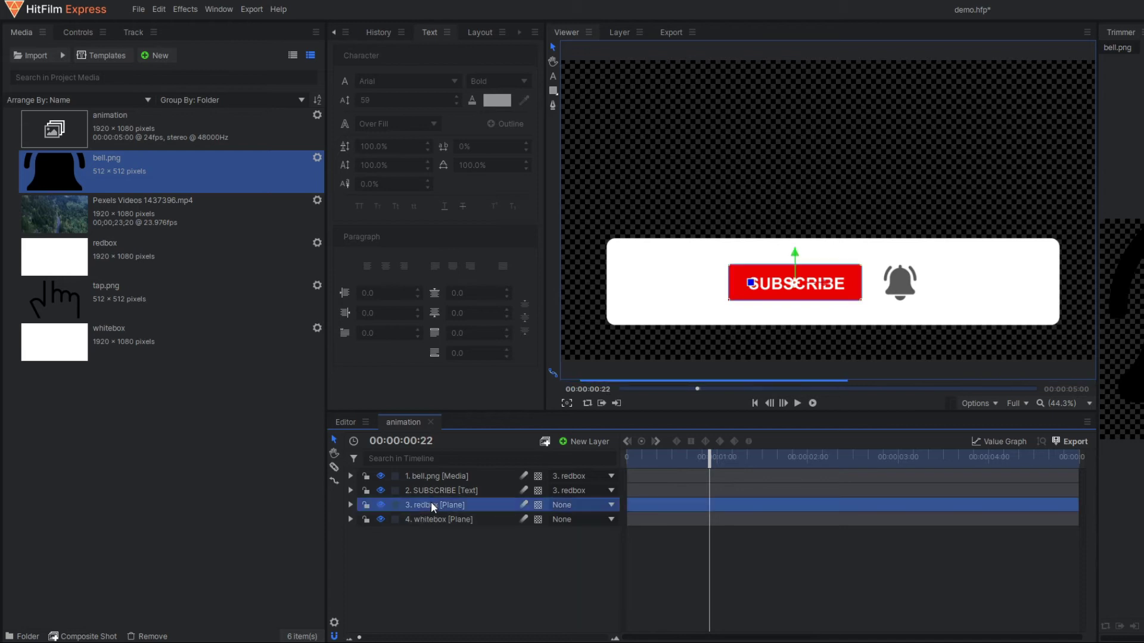
Raise the redbox slightly to Y -248.3 and set a position keyframe for it at 00:00:01:00.
{"action": "left_click_drag", "start_coordinate": [797, 255], "coordinate": [798, 247]}
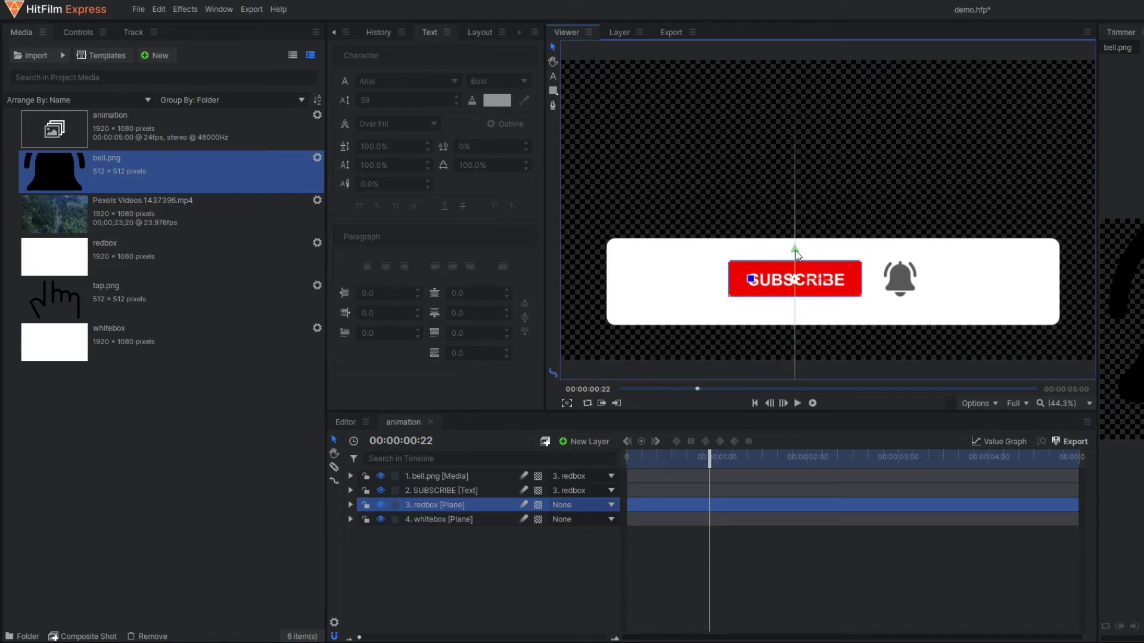
{"action": "left_click", "coordinate": [350, 505]}
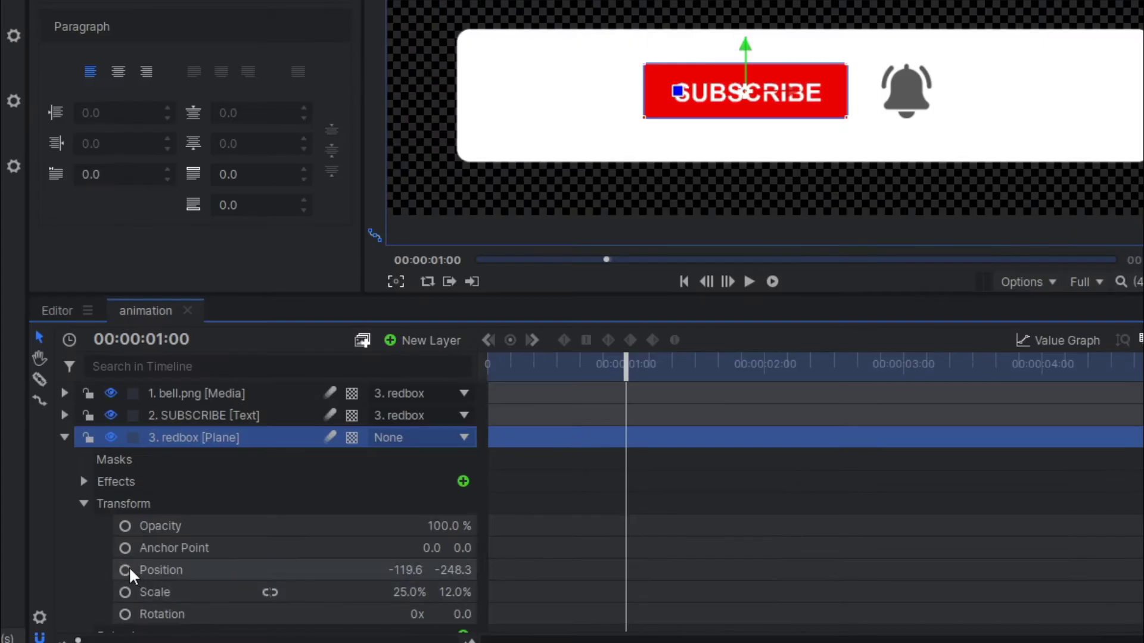
{"action": "left_click", "coordinate": [390, 592]}
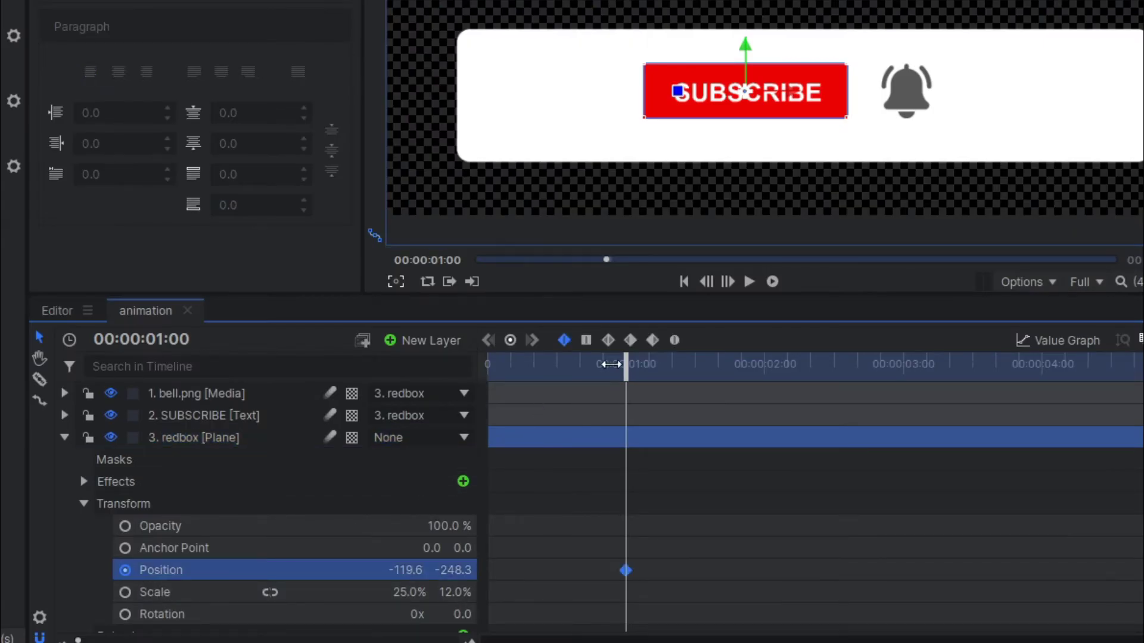
Keyframe the redbox's Y position at -645.3 on 00:00:00:08, with both keyframes Bezier-interpolated, and play back the motion.
{"action": "left_click_drag", "start_coordinate": [615, 372], "coordinate": [532, 376]}
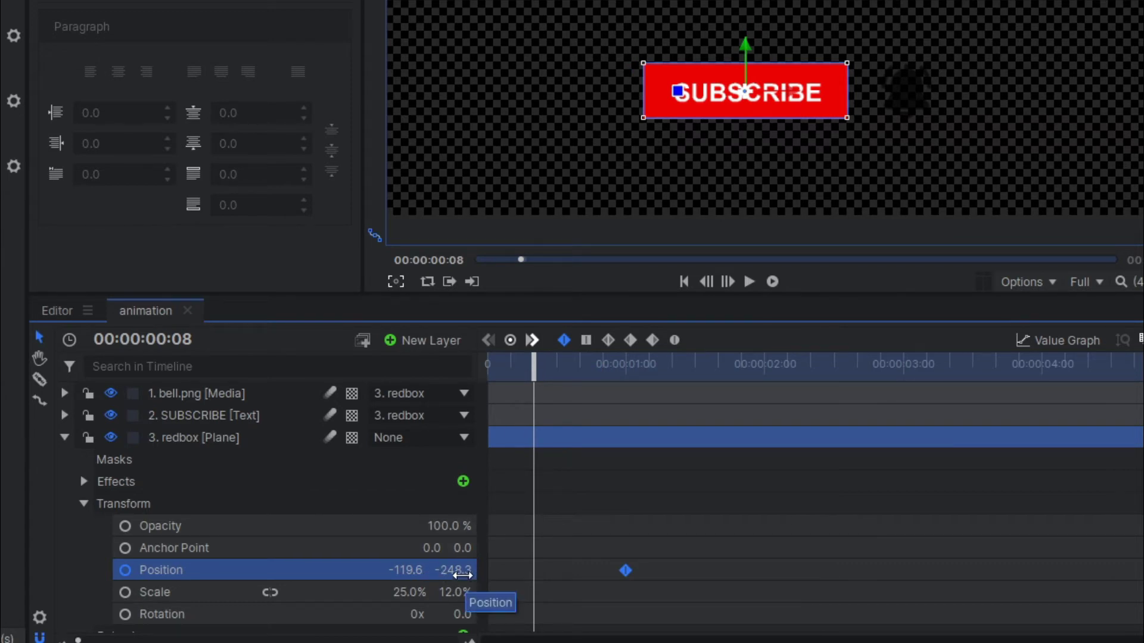
{"action": "left_click_drag", "start_coordinate": [464, 577], "coordinate": [346, 577]}
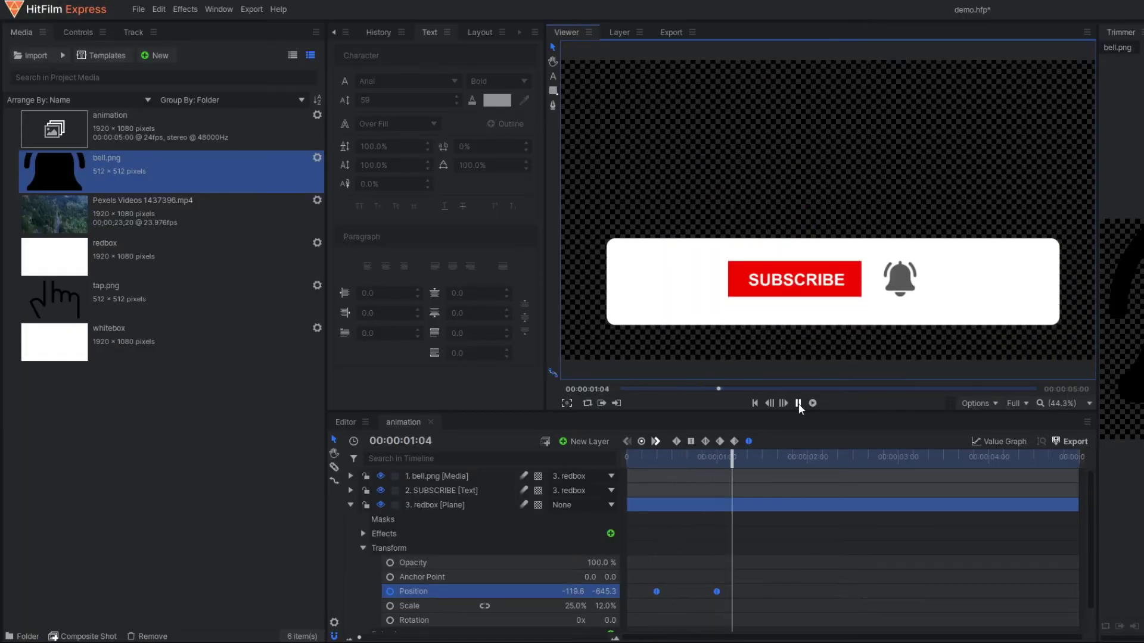
{"action": "left_click", "coordinate": [799, 403]}
In the value graph, extend the first redbox position keyframe's Bezier handle toward the second keyframe, and leave the graph.
{"action": "left_click", "coordinate": [1000, 442]}
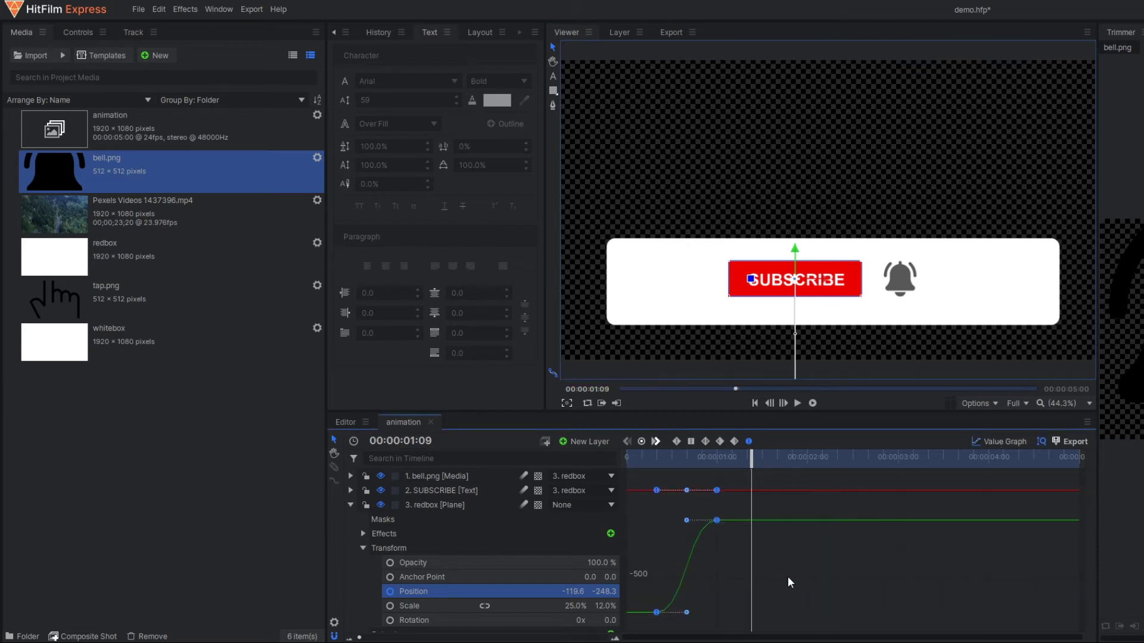
{"action": "left_click_drag", "start_coordinate": [688, 611], "coordinate": [712, 612]}
{"action": "left_click", "coordinate": [1001, 443]}
Play back the eased redbox slide-in from the start of the timeline and collapse the redbox layer's properties.
{"action": "left_click", "coordinate": [631, 458]}
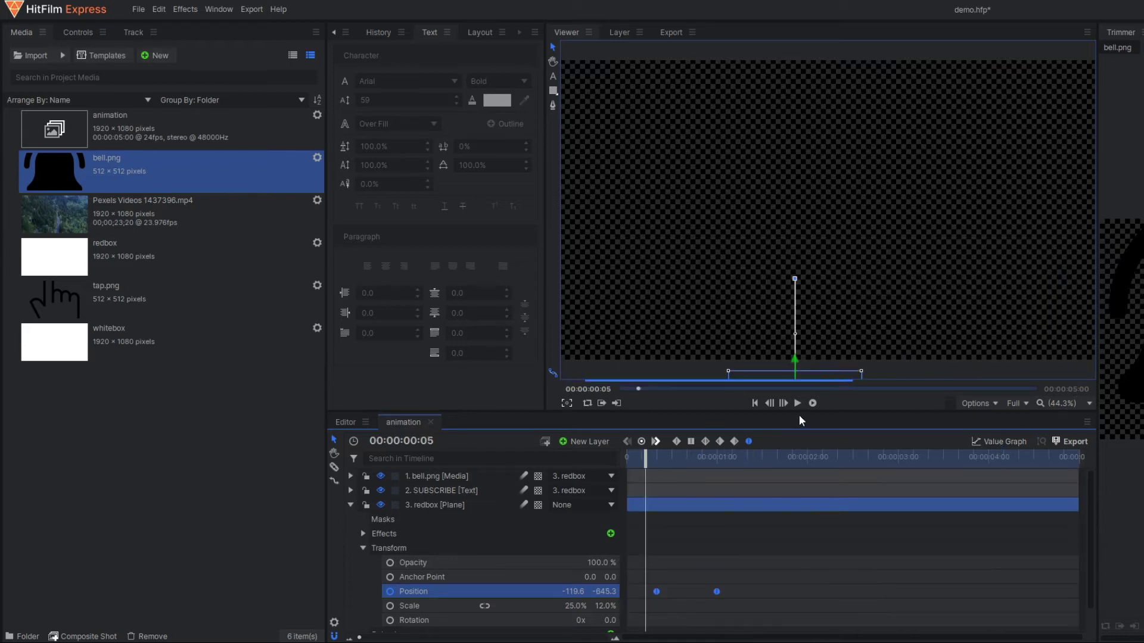
{"action": "left_click", "coordinate": [799, 404]}
{"action": "left_click", "coordinate": [798, 404]}
{"action": "left_click", "coordinate": [350, 504]}
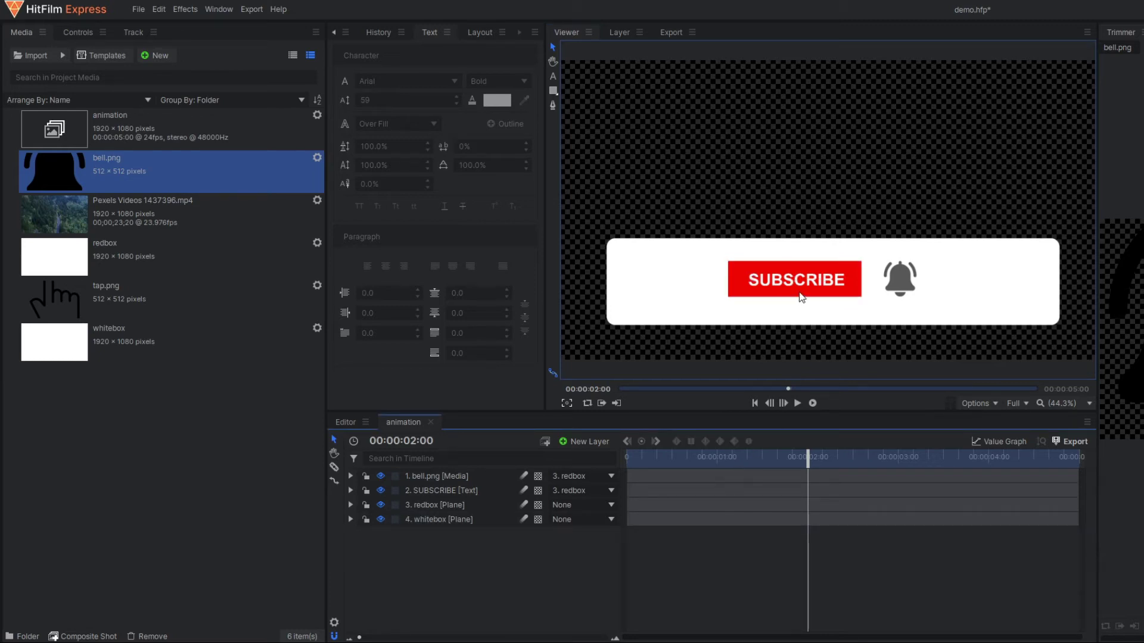
Split the redbox layer at 00:00:01:16.
{"action": "left_click_drag", "start_coordinate": [670, 461], "coordinate": [778, 483]}
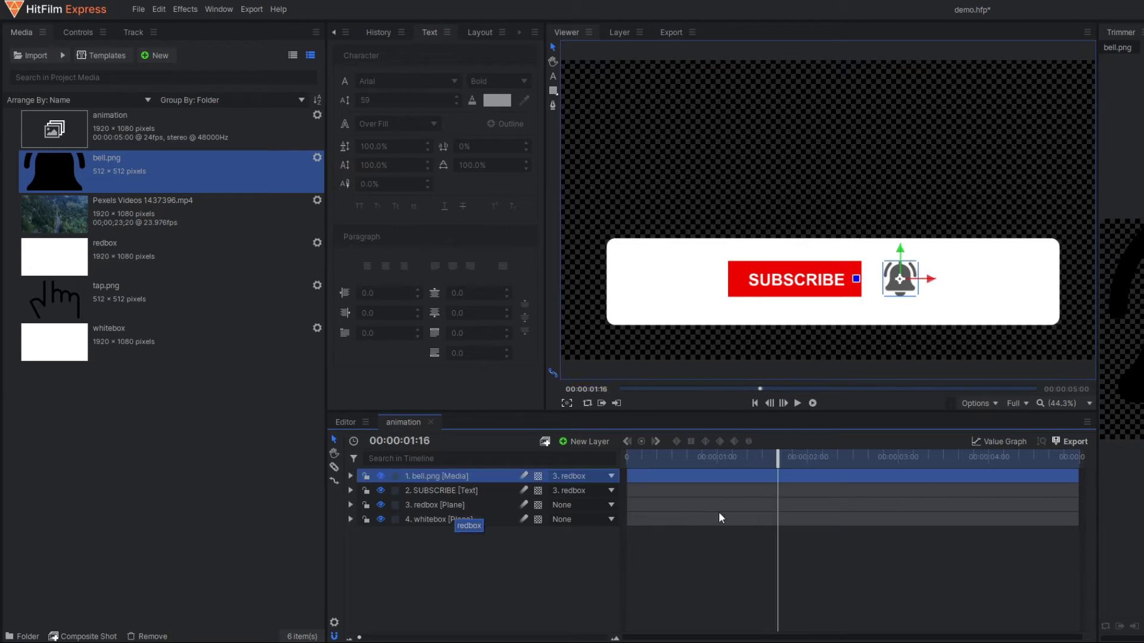
{"action": "left_click", "coordinate": [431, 508]}
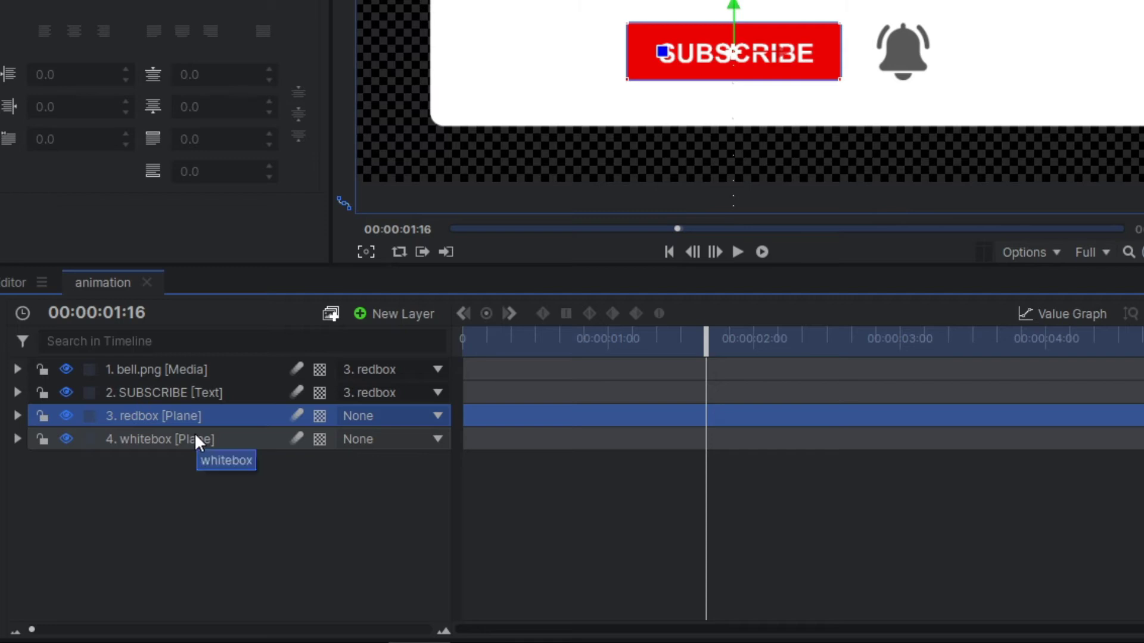
{"action": "key", "text": "ctrl+shift+d"}
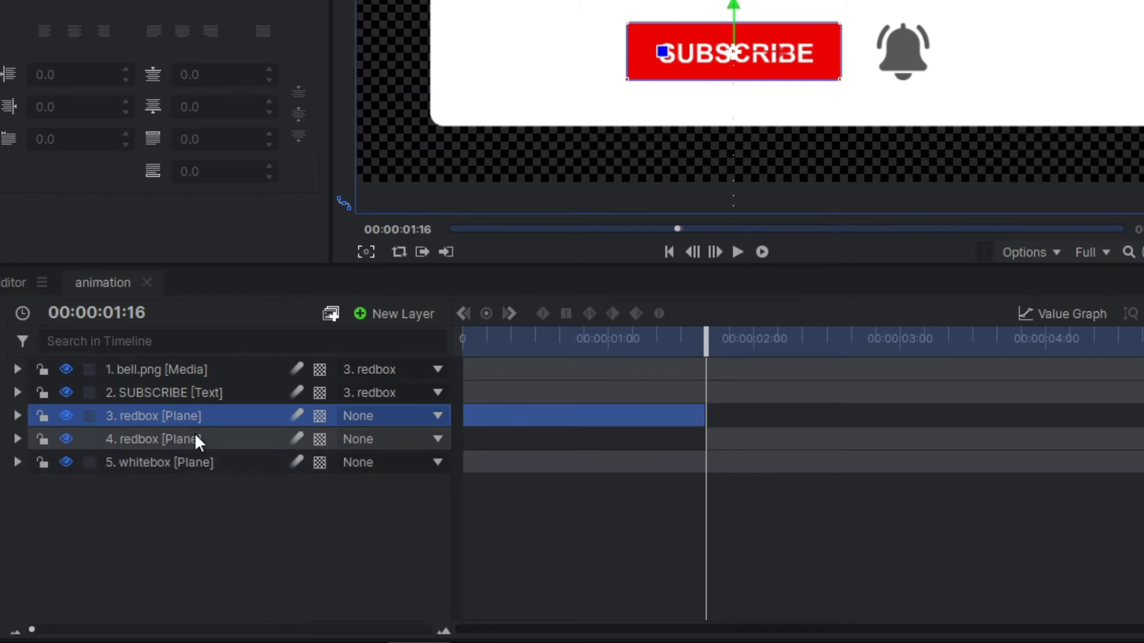
Trim the start of the second redbox clip by about two frames to leave a short gap, and play it back.
{"action": "left_click_drag", "start_coordinate": [707, 438], "coordinate": [713, 438]}
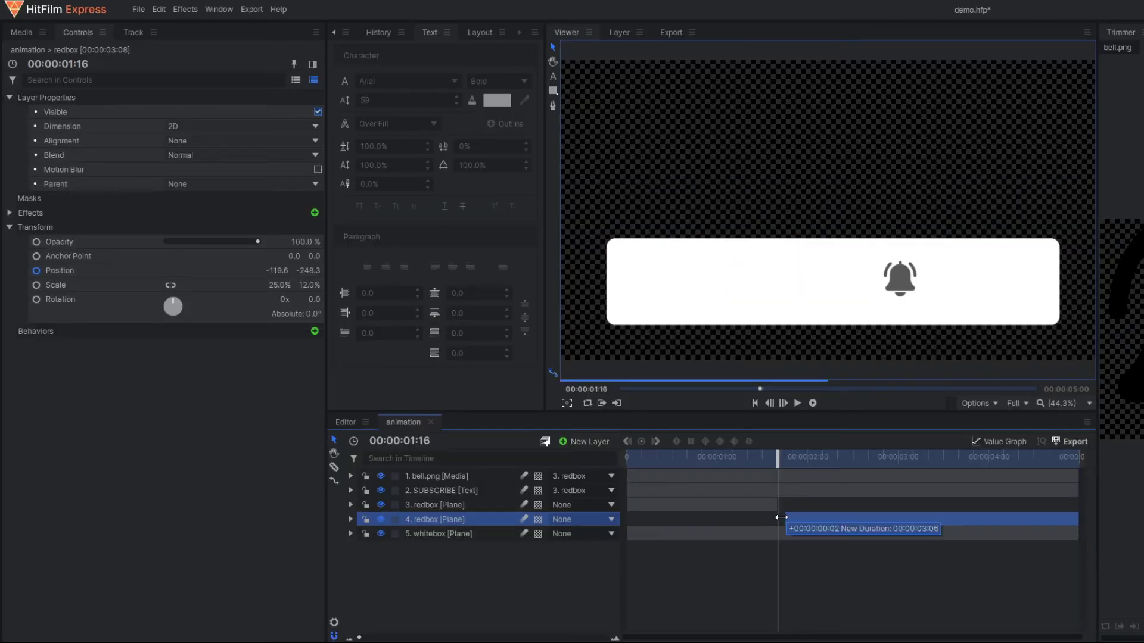
{"action": "left_click_drag", "start_coordinate": [781, 517], "coordinate": [785, 517]}
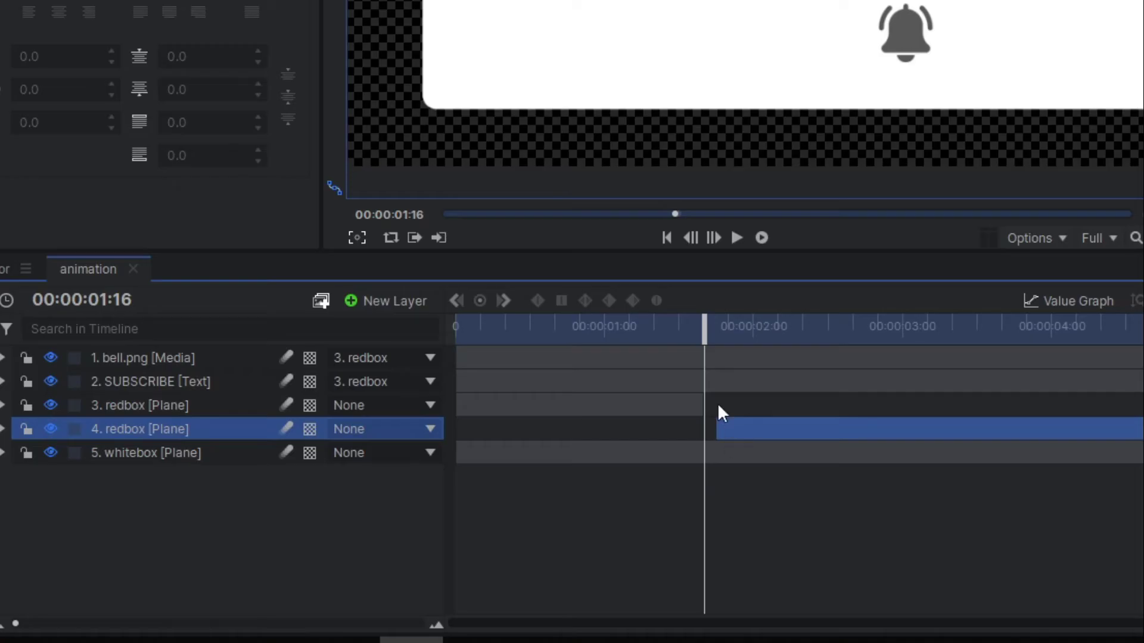
{"action": "left_click", "coordinate": [623, 328]}
{"action": "left_click", "coordinate": [736, 237]}
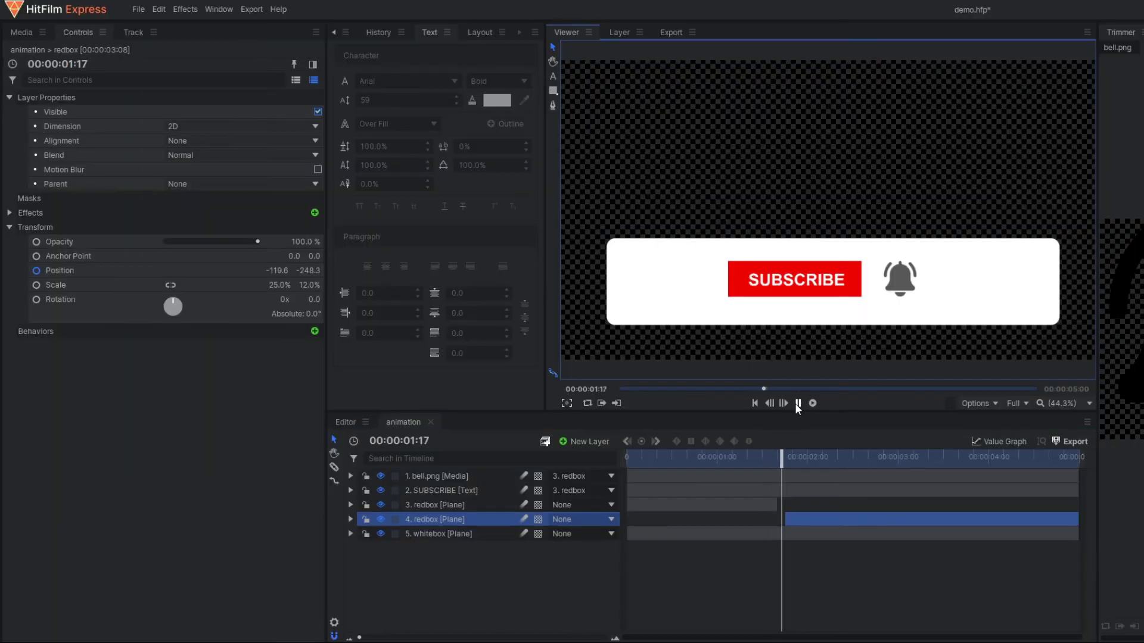
Change the Fill Color effect of the second redbox clip to RGB 85, 85, 127.
{"action": "left_click", "coordinate": [790, 516]}
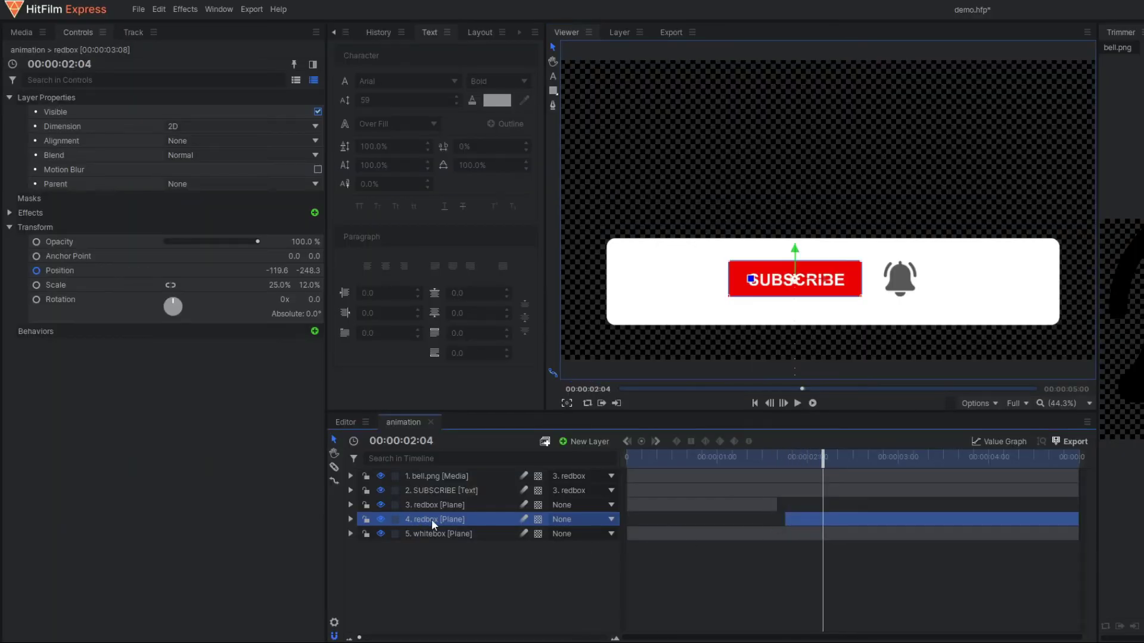
{"action": "left_click", "coordinate": [350, 520]}
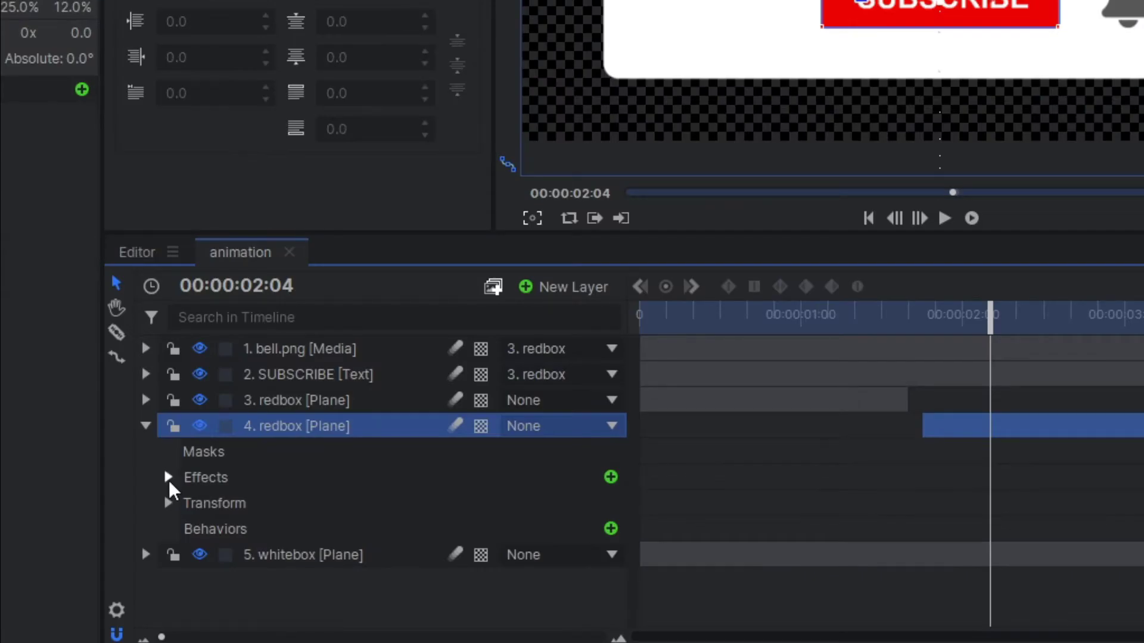
{"action": "left_click", "coordinate": [169, 479]}
{"action": "left_click", "coordinate": [191, 503]}
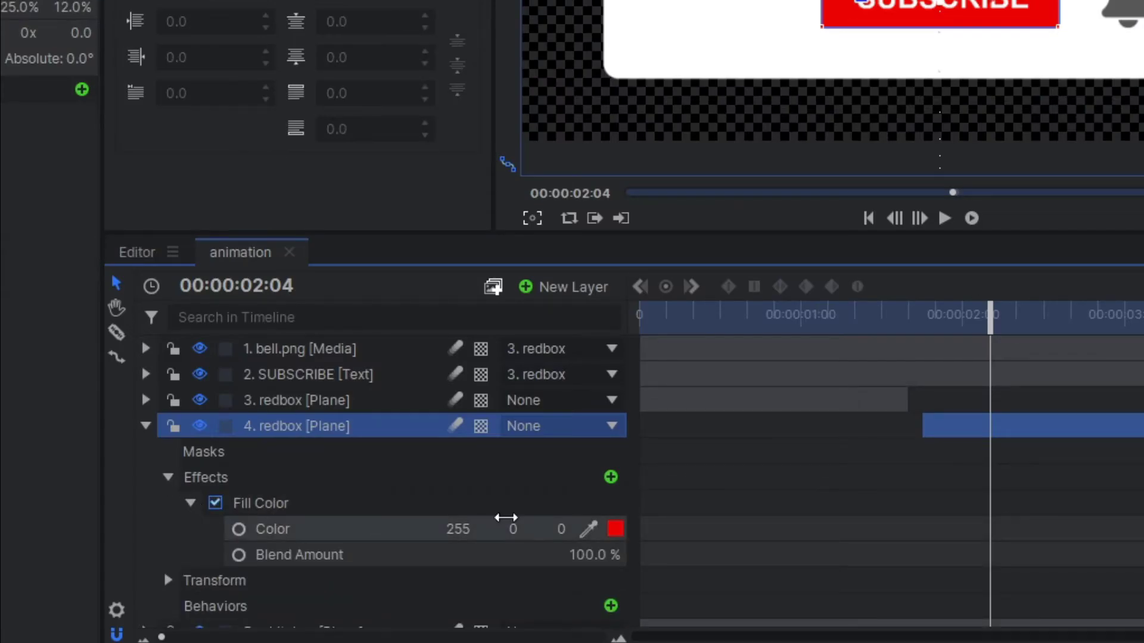
{"action": "left_click", "coordinate": [616, 530]}
{"action": "left_click", "coordinate": [635, 42]}
{"action": "left_click", "coordinate": [906, 319]}
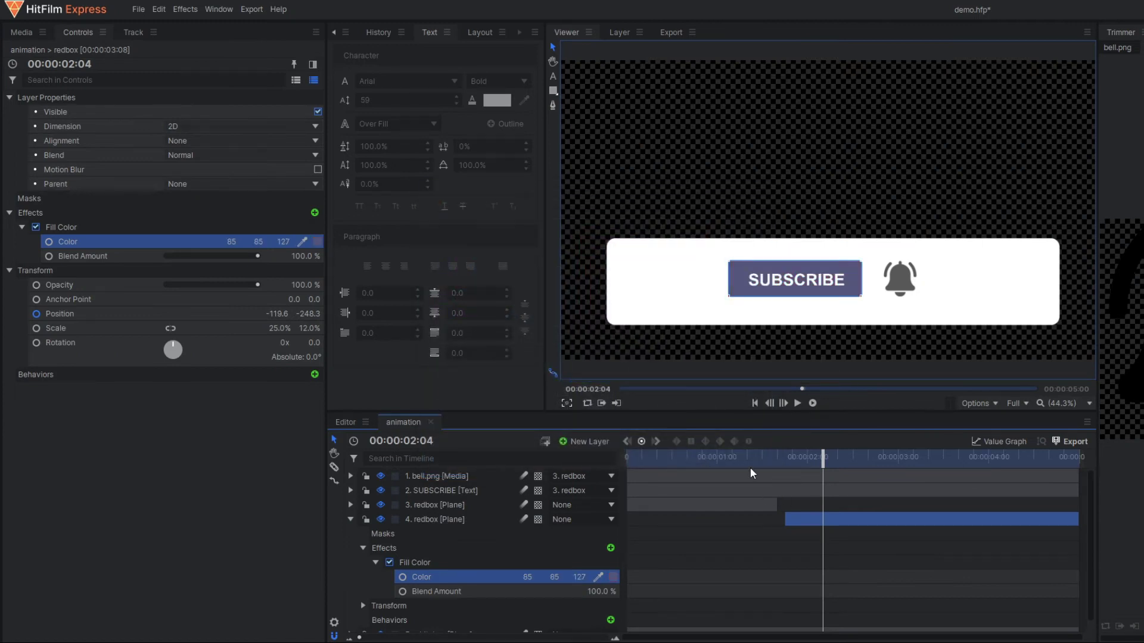
Play back the color change across the redbox split and collapse the second redbox layer's properties.
{"action": "left_click", "coordinate": [740, 457]}
{"action": "left_click", "coordinate": [798, 403]}
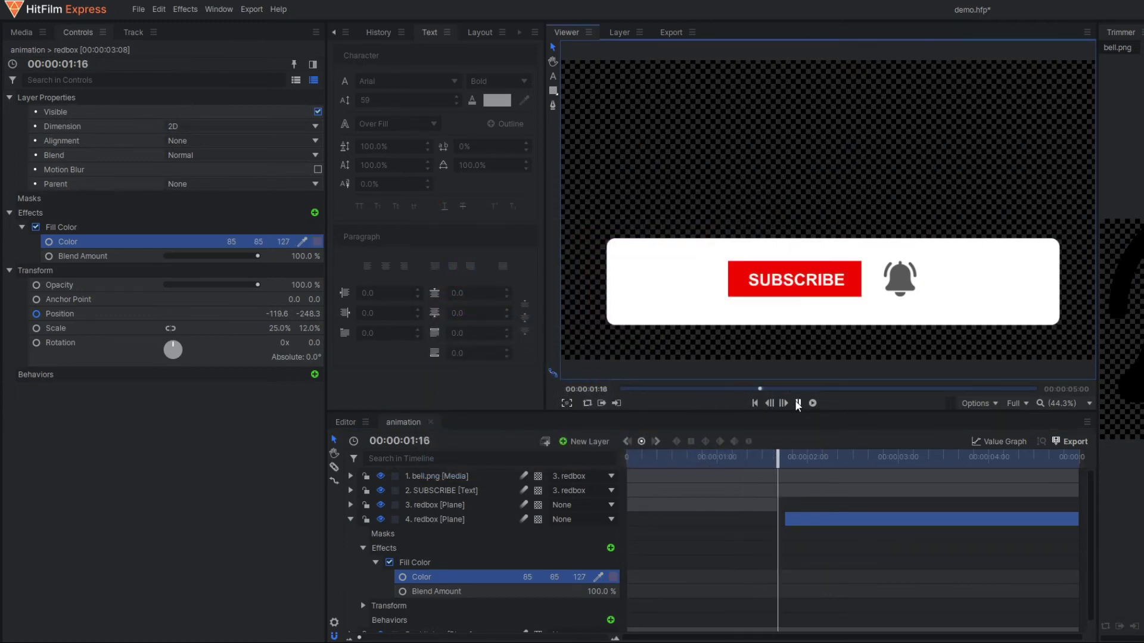
{"action": "left_click", "coordinate": [798, 404]}
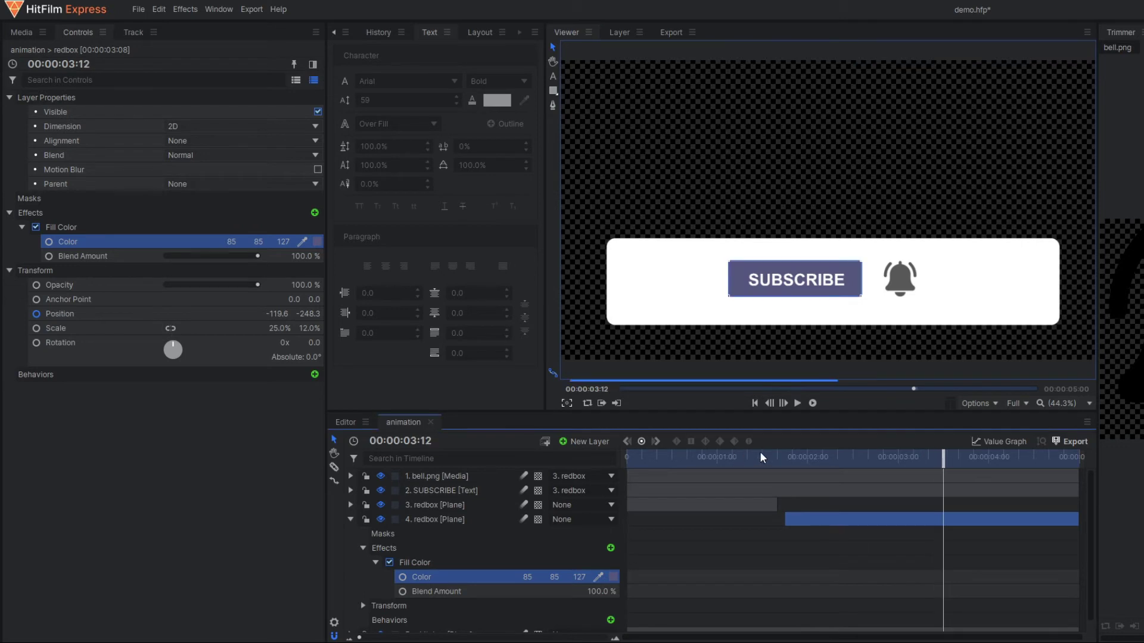
{"action": "left_click", "coordinate": [804, 520]}
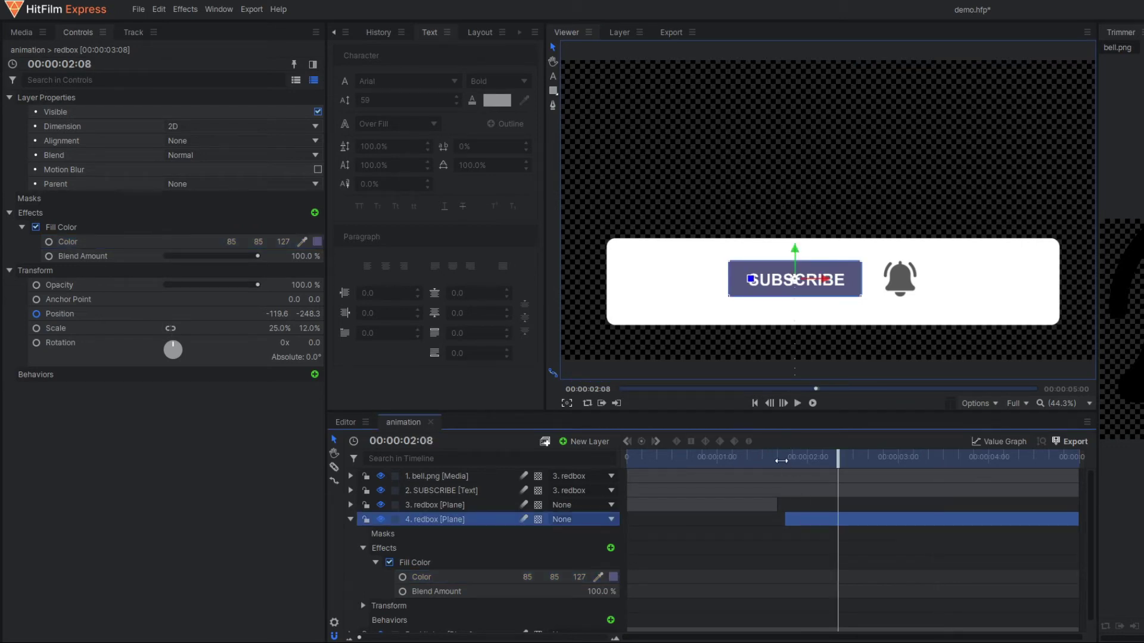
{"action": "left_click", "coordinate": [783, 456]}
{"action": "left_click", "coordinate": [798, 404]}
{"action": "left_click", "coordinate": [798, 403]}
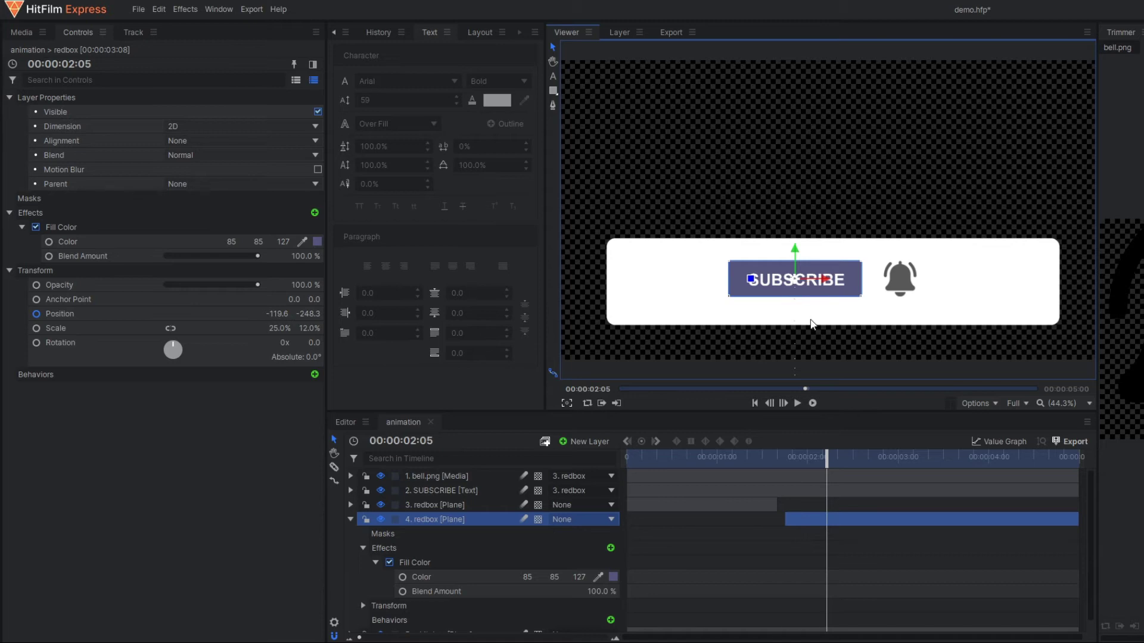
{"action": "left_click", "coordinate": [351, 519]}
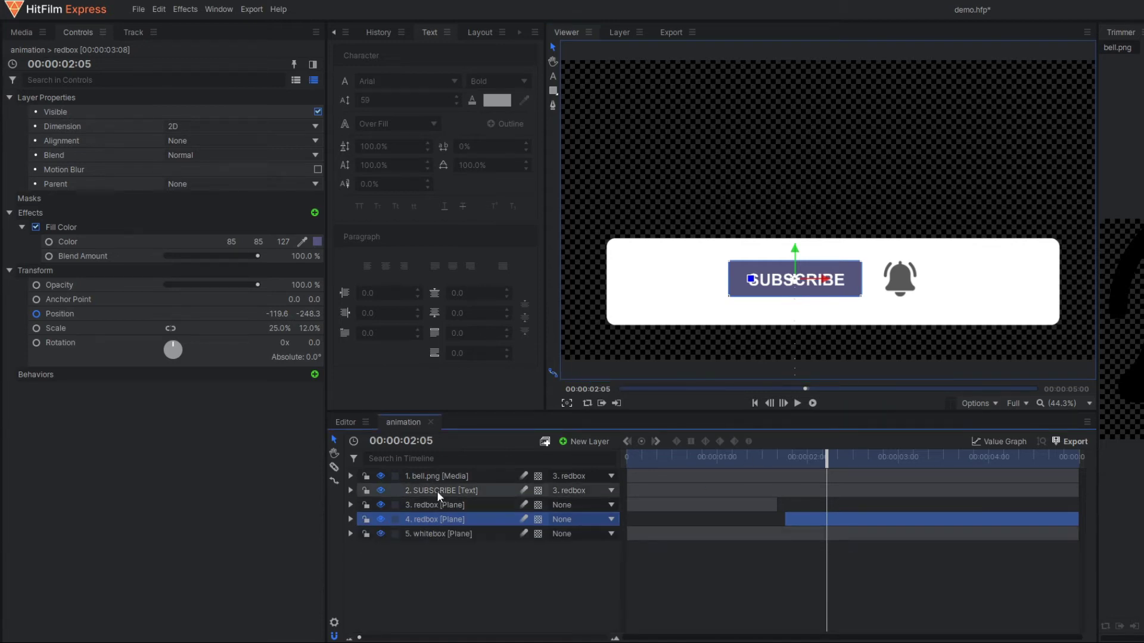
{"action": "left_click", "coordinate": [351, 519]}
{"action": "left_click", "coordinate": [351, 519]}
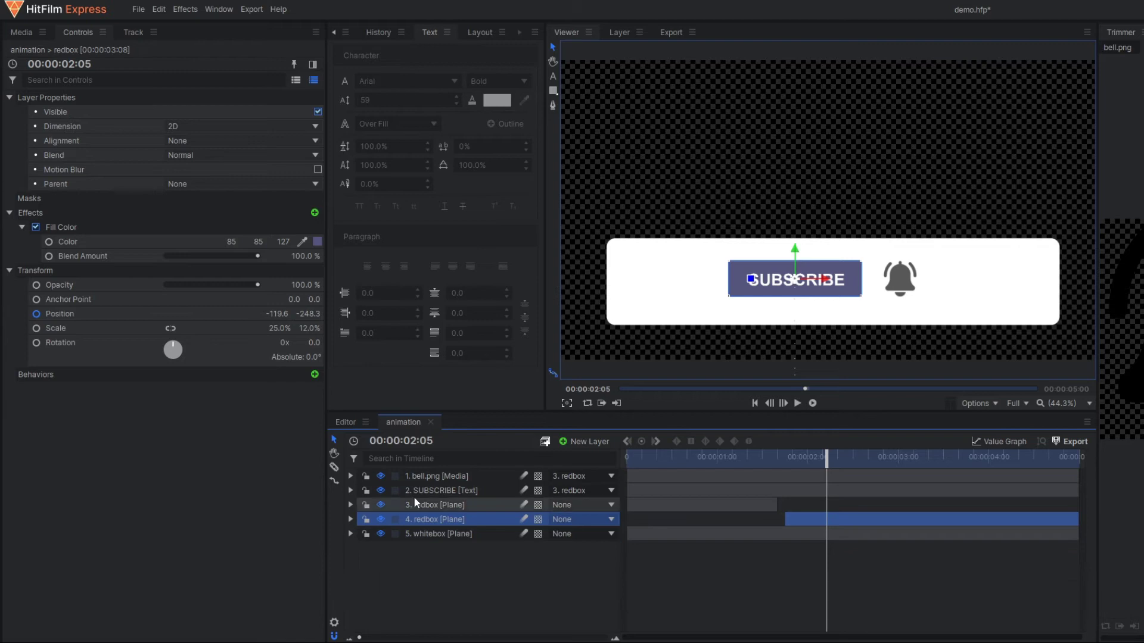
Split the SUBSCRIBE text layer at 00:00:01:16 and trim the second part's start to match the second redbox clip.
{"action": "left_click", "coordinate": [428, 490]}
{"action": "left_click", "coordinate": [787, 459]}
{"action": "left_click_drag", "start_coordinate": [762, 362], "coordinate": [757, 362]}
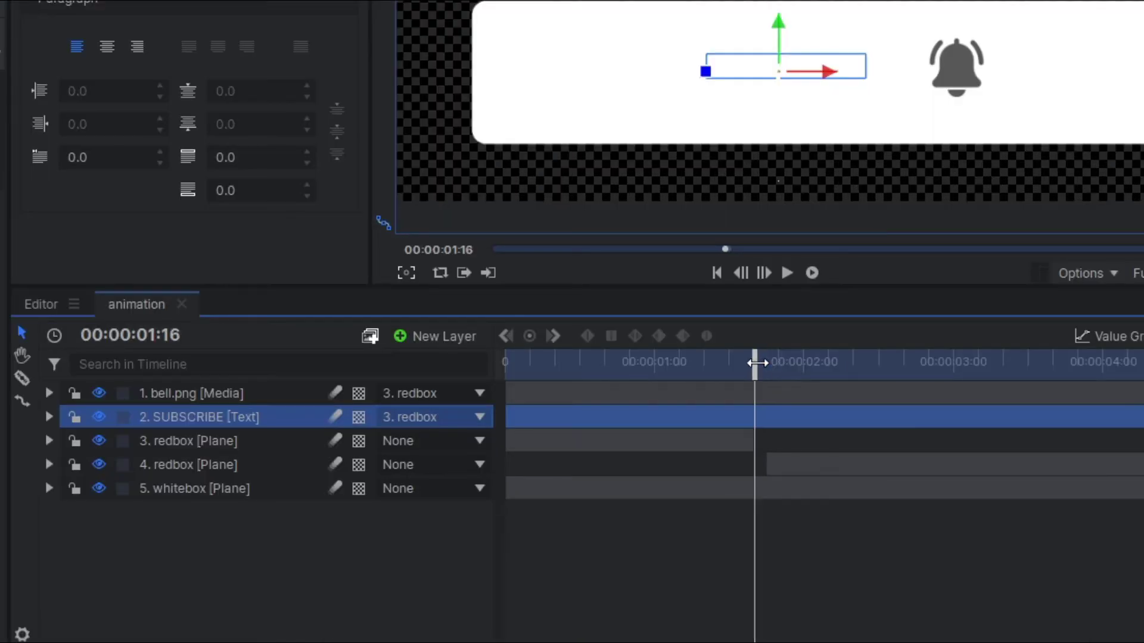
{"action": "key", "text": "ctrl+shift+d"}
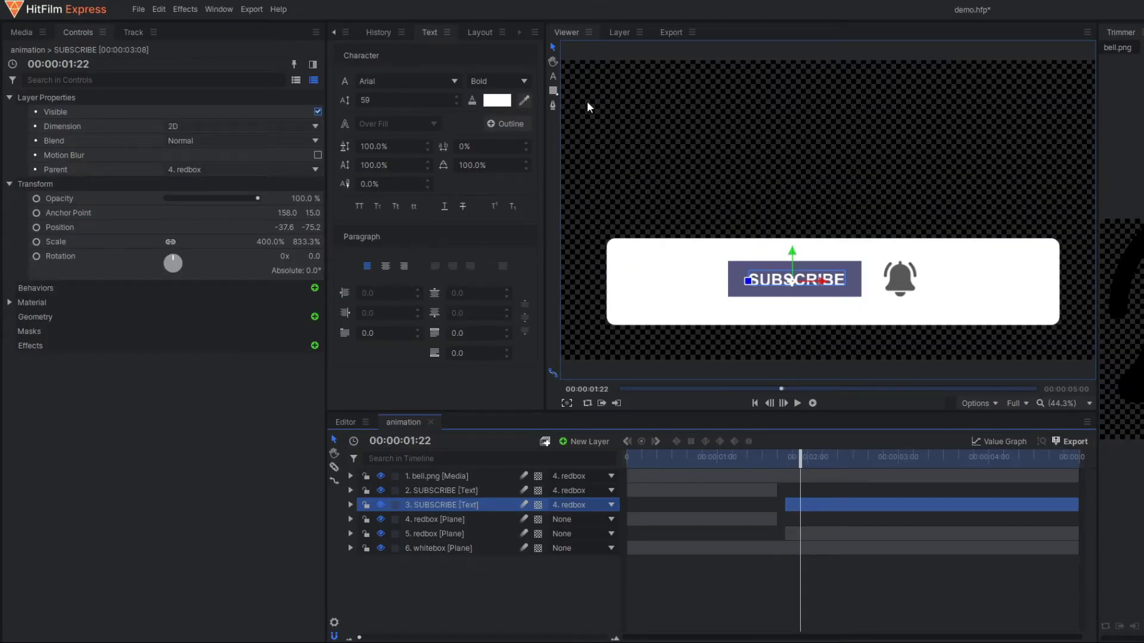
Change the second text clip to SUBSCRIBED, set its X position to -101.6, and play back the animation.
{"action": "left_click", "coordinate": [846, 280]}
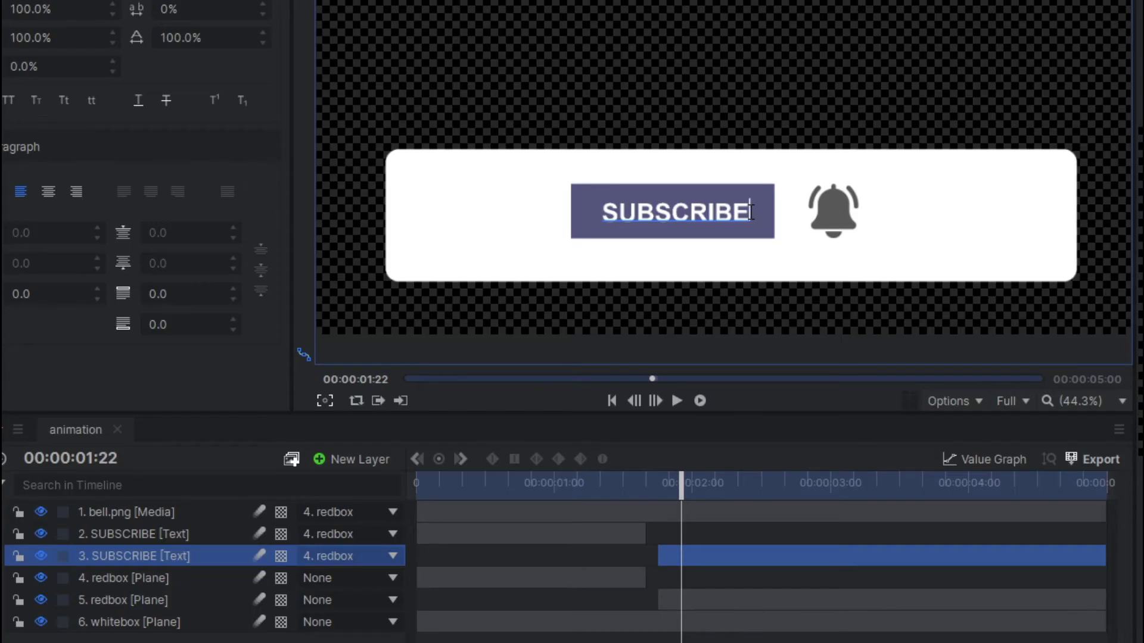
{"action": "type", "text": "D"}
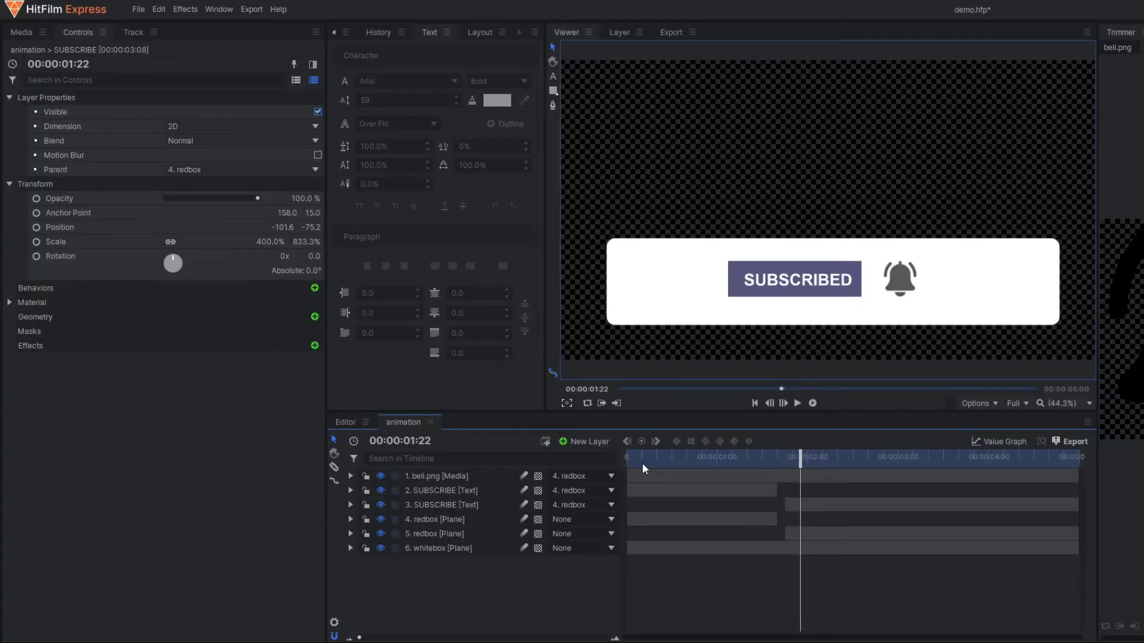
{"action": "left_click", "coordinate": [643, 464]}
{"action": "left_click", "coordinate": [798, 403]}
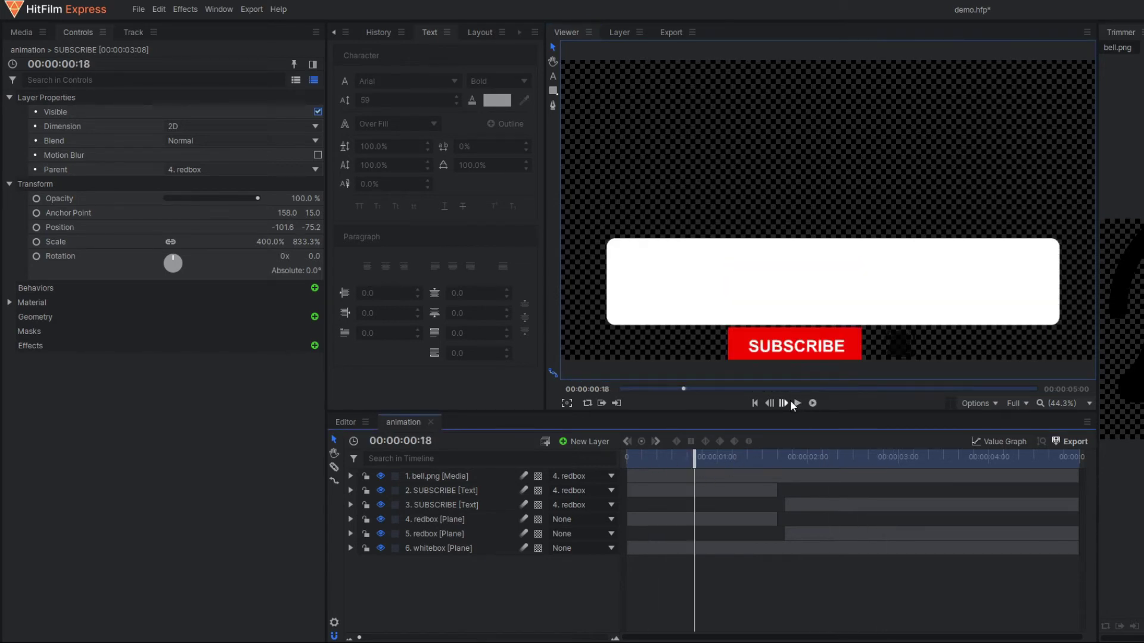
{"action": "left_click", "coordinate": [798, 403]}
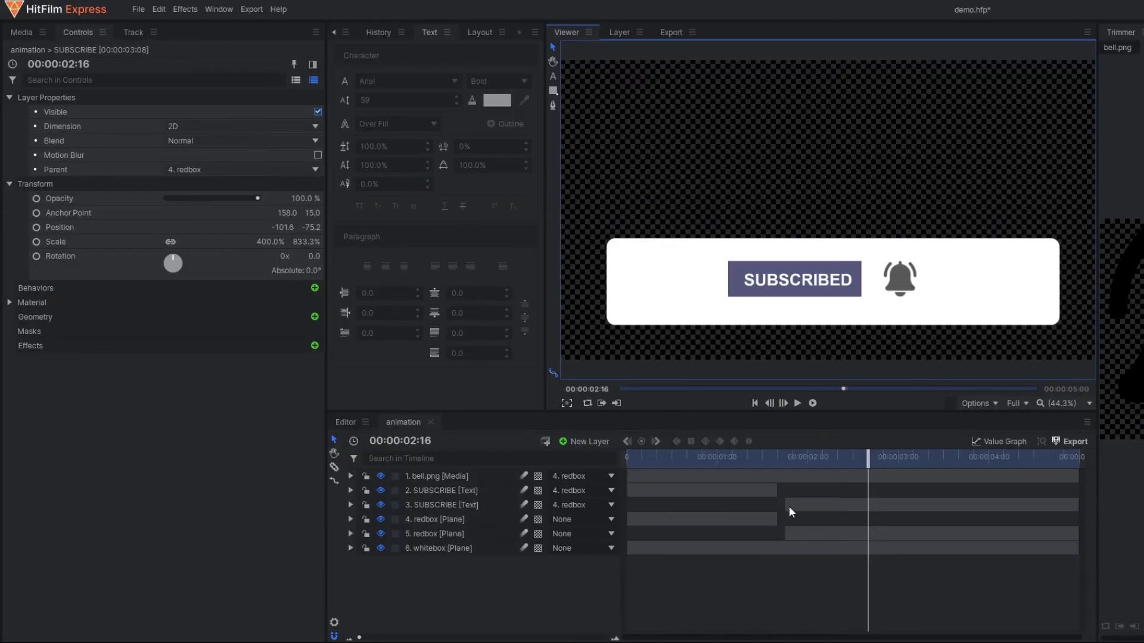
Try extending the starts of the second SUBSCRIBE text and second redbox clips back to 00:00:01:16 to close the gaps.
{"action": "left_click", "coordinate": [706, 397]}
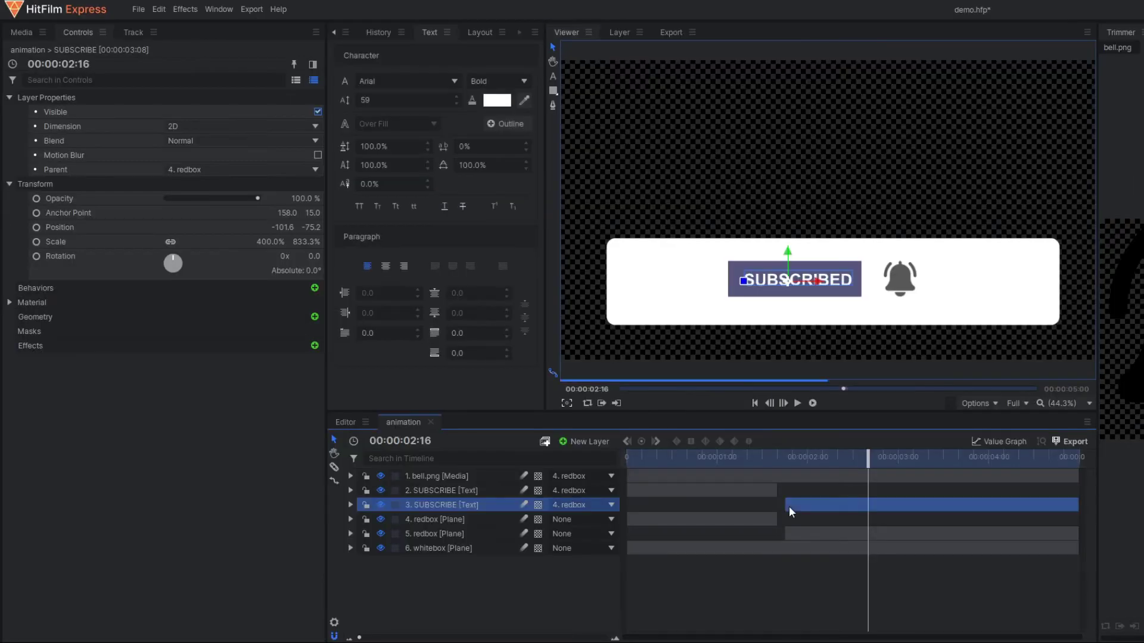
{"action": "left_click_drag", "start_coordinate": [785, 507], "coordinate": [777, 507]}
{"action": "left_click", "coordinate": [785, 531]}
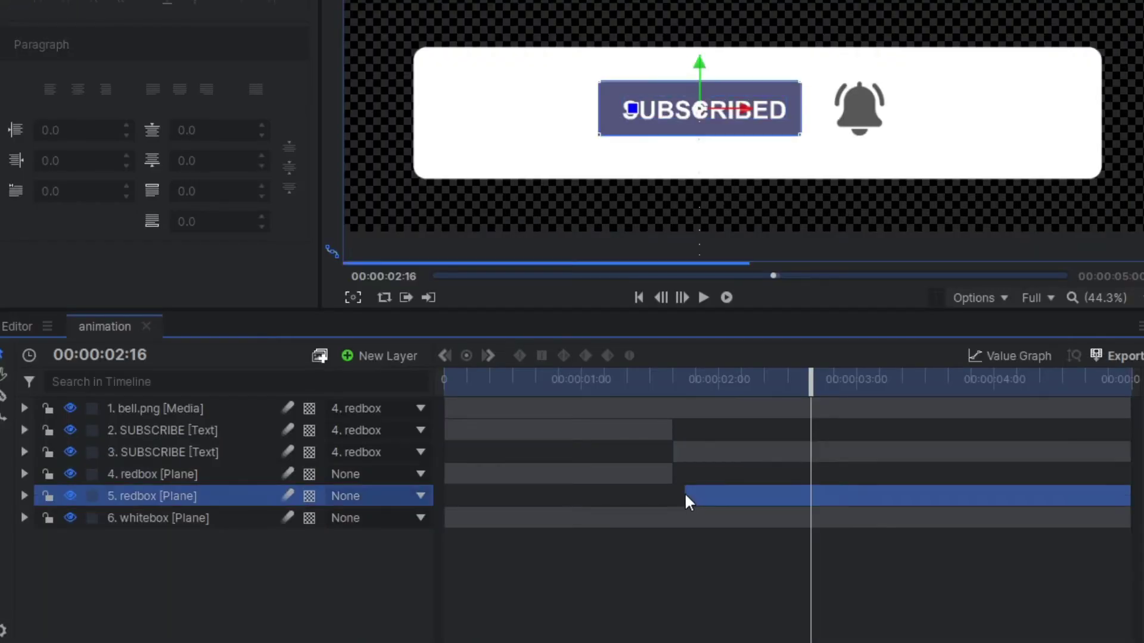
{"action": "left_click_drag", "start_coordinate": [677, 495], "coordinate": [670, 495]}
Play back the switch from SUBSCRIBE to SUBSCRIBED several times to judge it without the gap.
{"action": "left_click", "coordinate": [459, 379]}
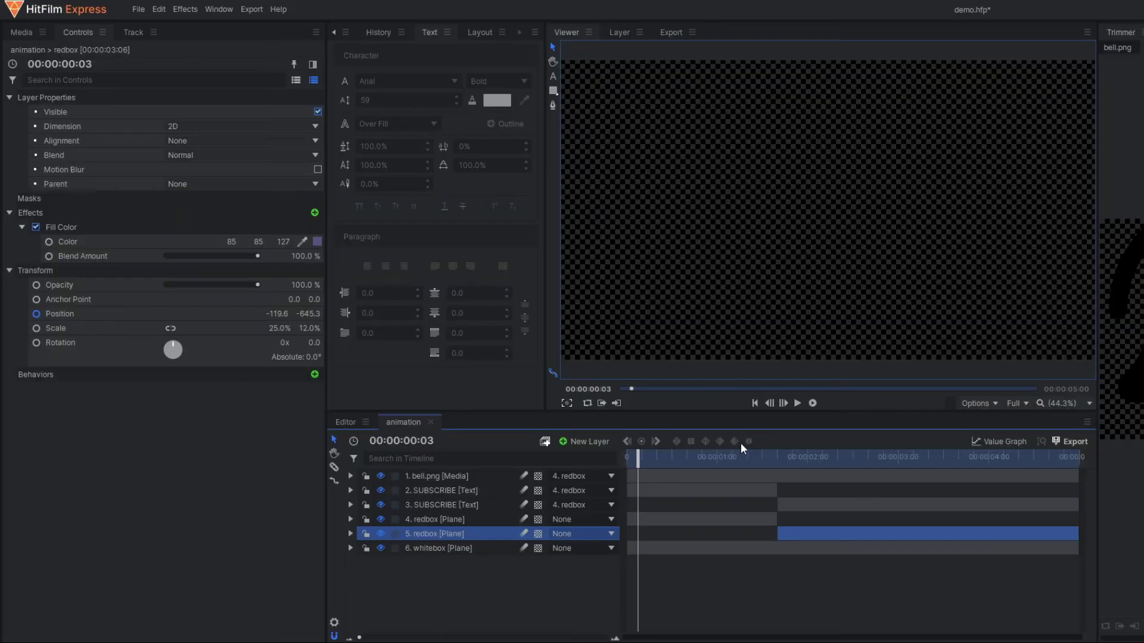
{"action": "left_click", "coordinate": [798, 403]}
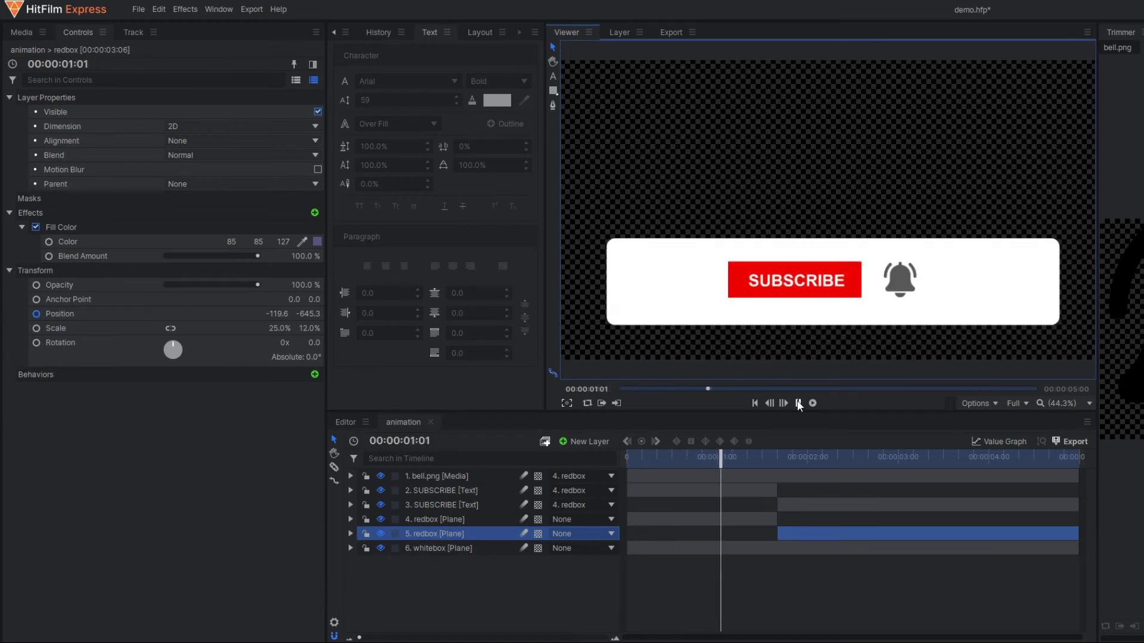
{"action": "left_click", "coordinate": [799, 404]}
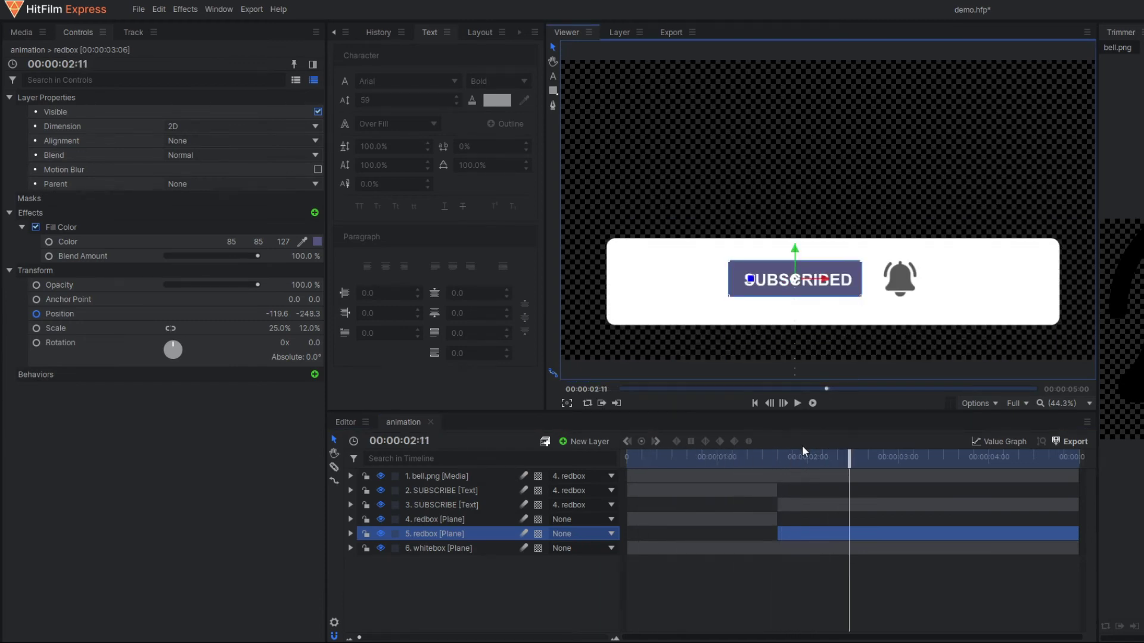
{"action": "left_click", "coordinate": [727, 457]}
{"action": "left_click", "coordinate": [798, 403]}
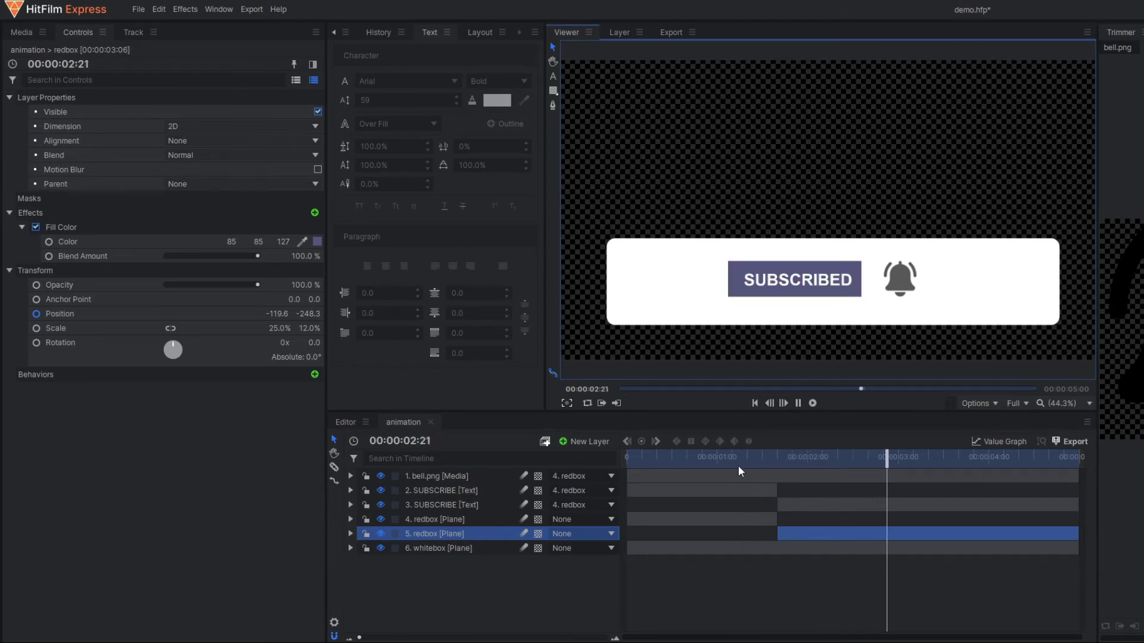
{"action": "left_click", "coordinate": [728, 458]}
{"action": "left_click", "coordinate": [797, 403]}
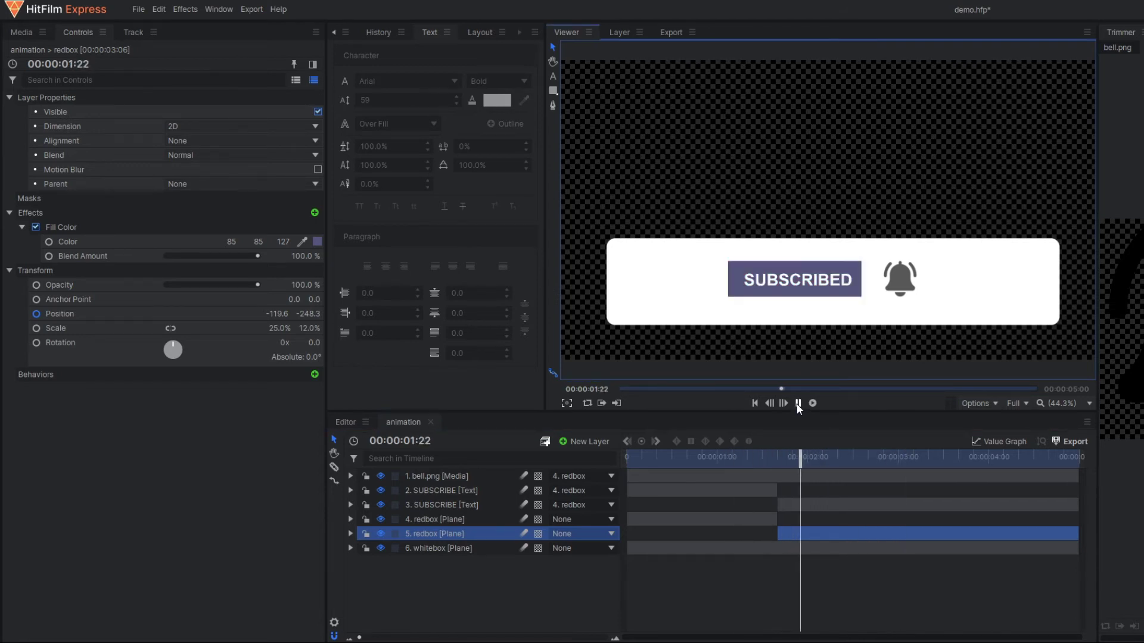
{"action": "left_click", "coordinate": [798, 403]}
Restore the gap of about two frames before the second SUBSCRIBE text and second redbox clips.
{"action": "left_click_drag", "start_coordinate": [778, 502], "coordinate": [784, 533]}
{"action": "left_click", "coordinate": [776, 534]}
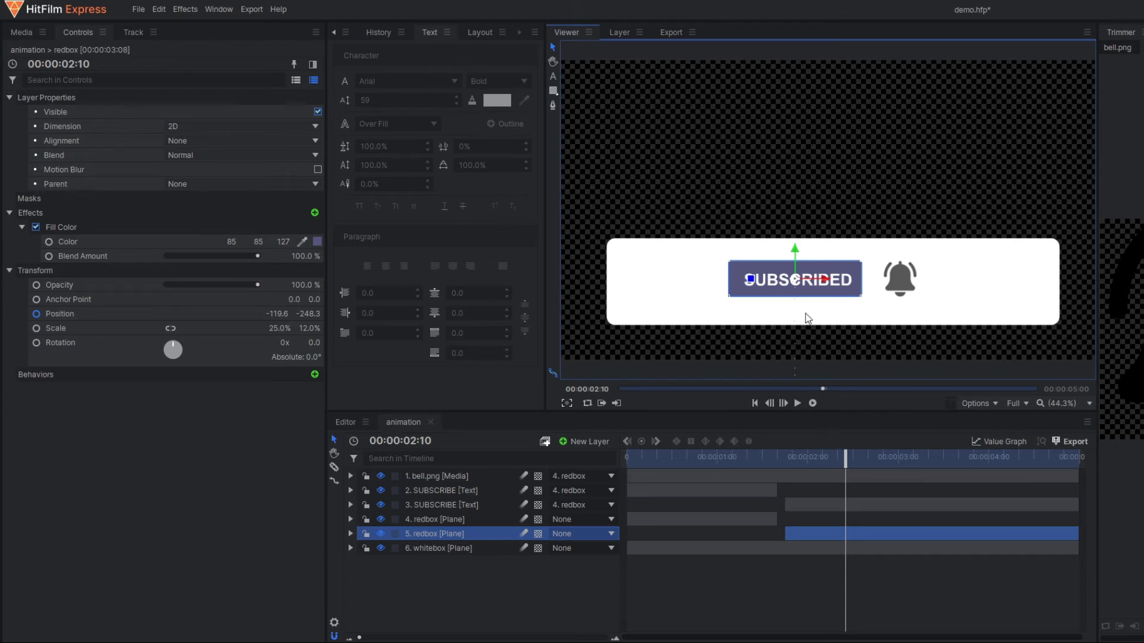
Add tap.png above all layers, scale it to 24% and position it at 94.8, -316.0 over the button's lower corner.
{"action": "left_click", "coordinate": [675, 457]}
{"action": "left_click", "coordinate": [22, 32]}
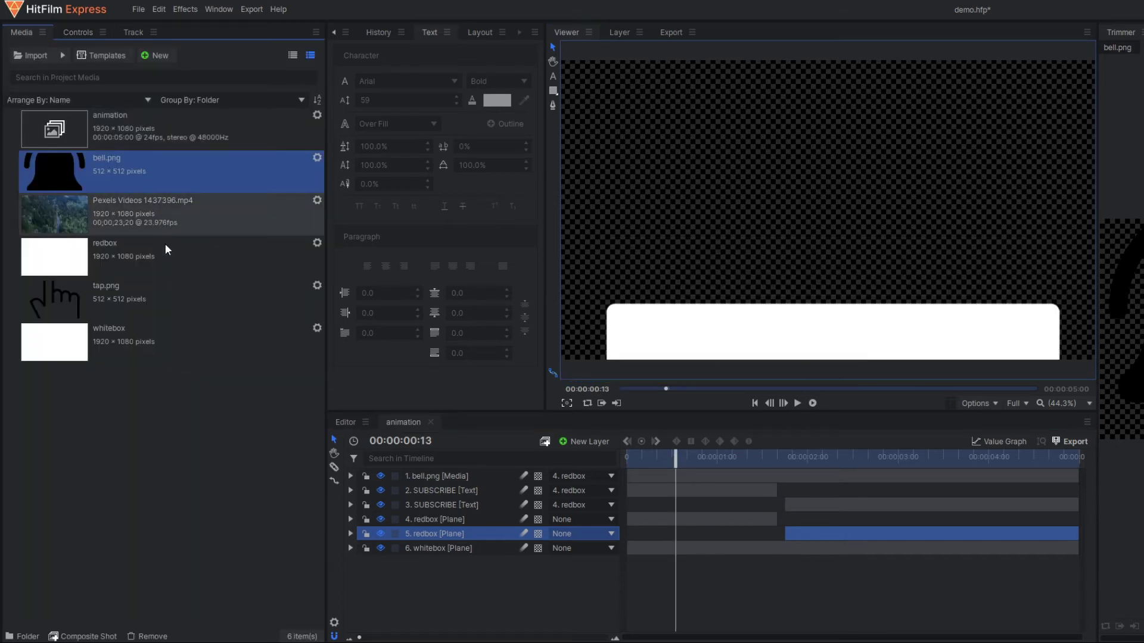
{"action": "left_click_drag", "start_coordinate": [130, 291], "coordinate": [421, 473]}
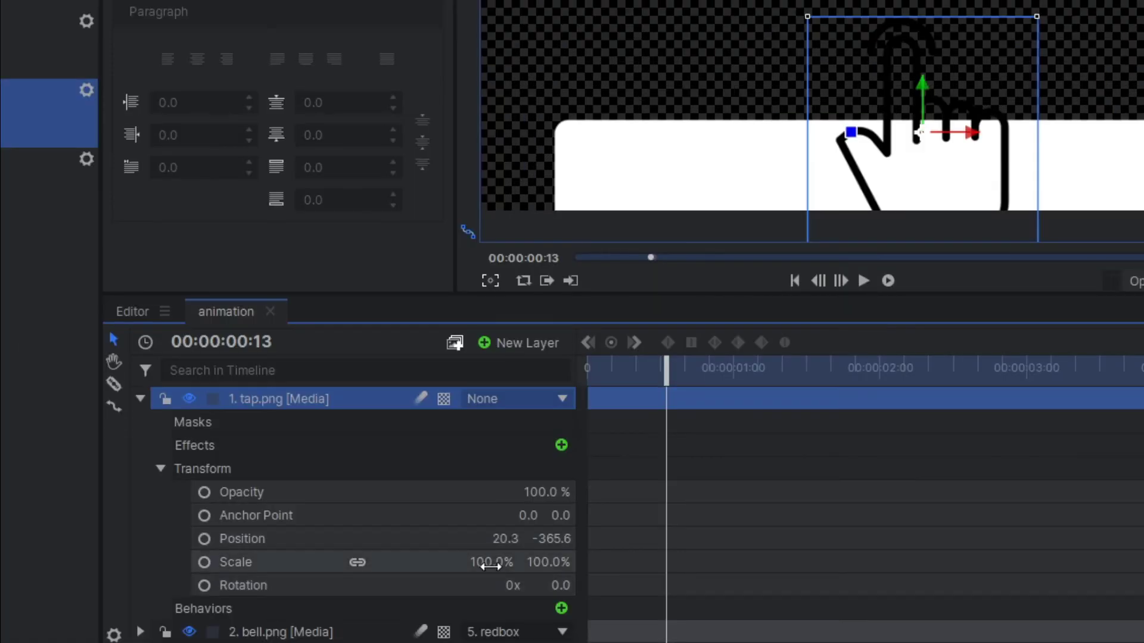
{"action": "left_click", "coordinate": [563, 576]}
{"action": "type", "text": "75"}
{"action": "key", "text": "Return"}
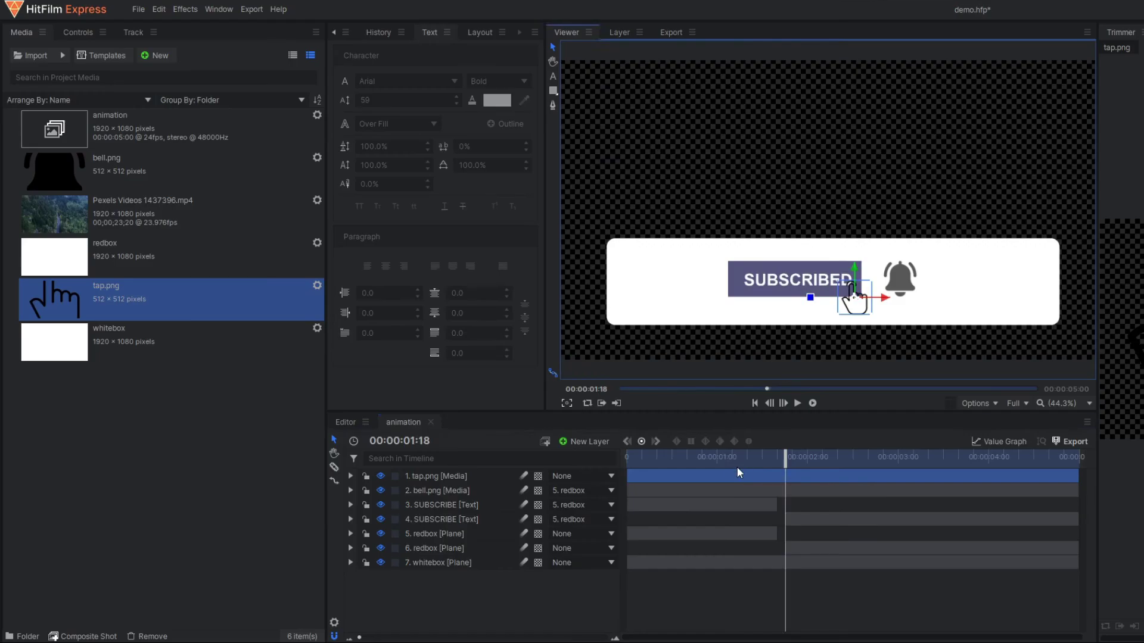
Play back the animation and trim the start of the tap.png clip to 00:00:01:08.
{"action": "left_click", "coordinate": [733, 460]}
{"action": "left_click", "coordinate": [797, 403]}
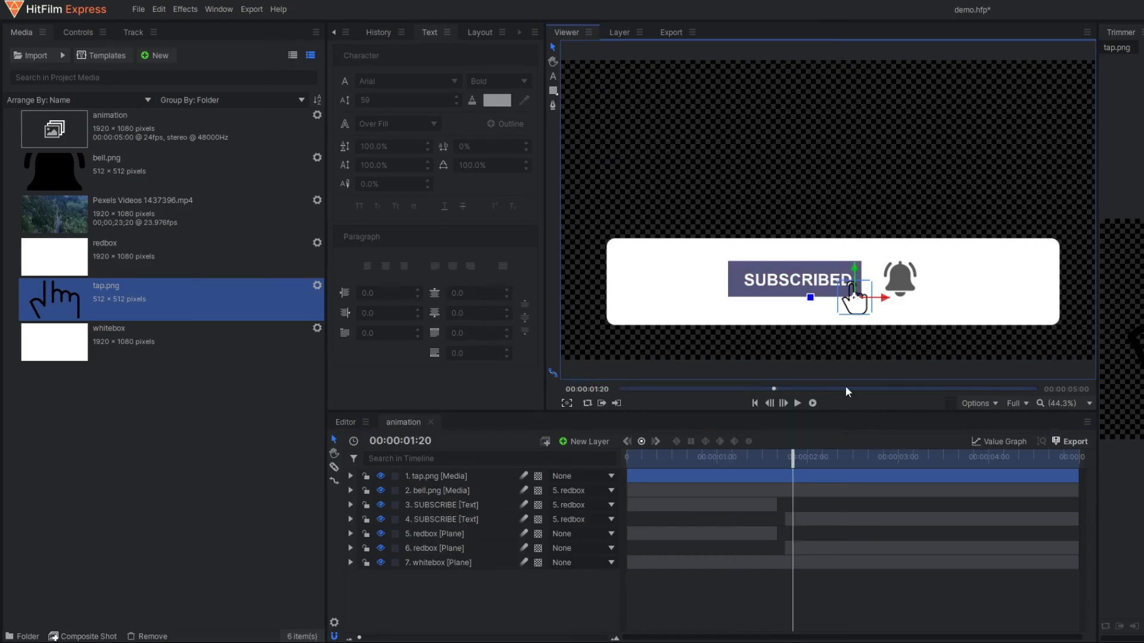
{"action": "left_click_drag", "start_coordinate": [793, 457], "coordinate": [777, 456]}
{"action": "left_click_drag", "start_coordinate": [627, 474], "coordinate": [747, 485]}
Keyframe the tap.png Position from 94.8, -498.0 at 00:00:01:08 to 94.8, -316.0 at 00:00:01:16, and play it back.
{"action": "left_click", "coordinate": [351, 476]}
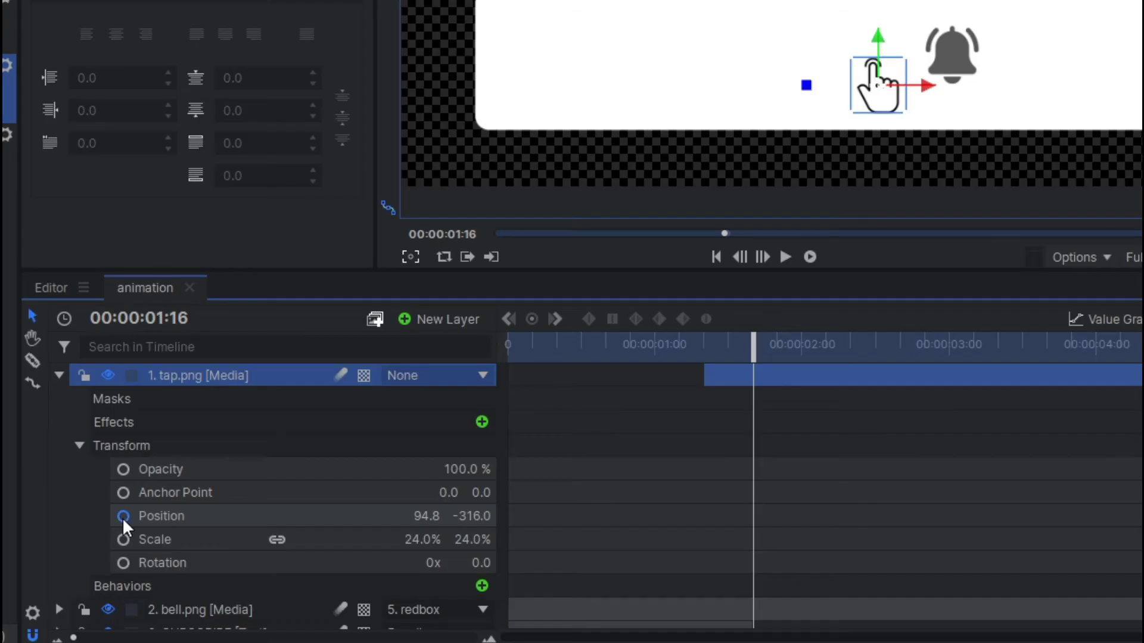
{"action": "left_click", "coordinate": [389, 563]}
{"action": "left_click_drag", "start_coordinate": [753, 351], "coordinate": [703, 358]}
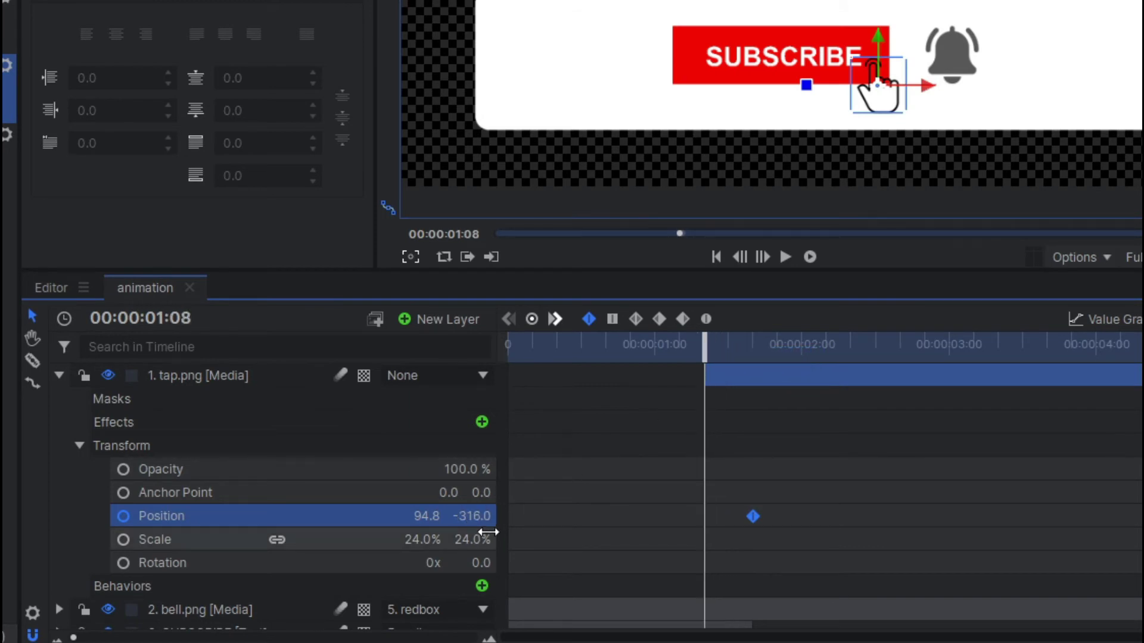
{"action": "mouse_move", "coordinate": [484, 516]}
{"action": "left_mouse_down"}
{"action": "mouse_move", "coordinate": [458, 519]}
{"action": "mouse_move", "coordinate": [484, 520]}
{"action": "left_mouse_up"}
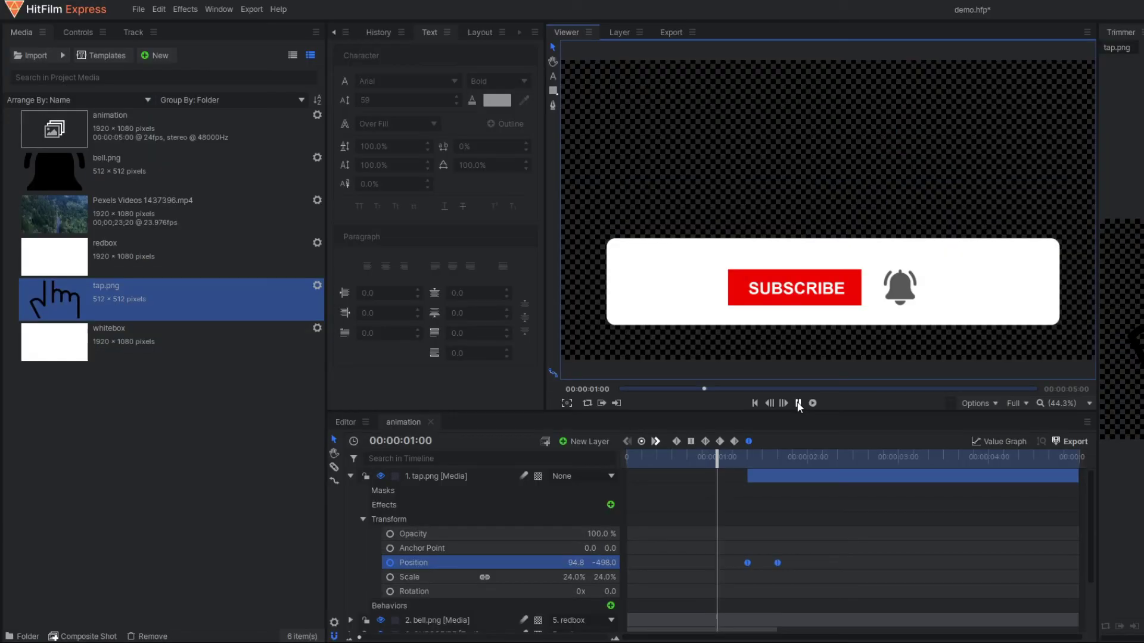
{"action": "left_click", "coordinate": [785, 256]}
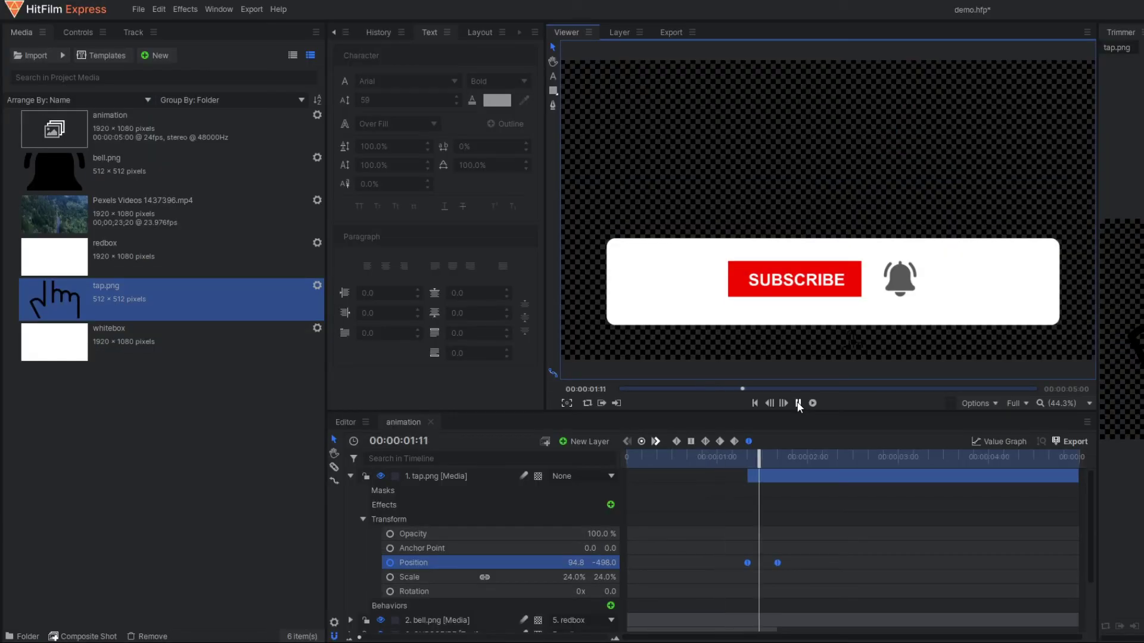
Split tap.png at 00:00:01:16 with a gap of about two frames and remove the Position keyframes from the second piece.
{"action": "left_click", "coordinate": [778, 457]}
{"action": "left_click", "coordinate": [789, 478]}
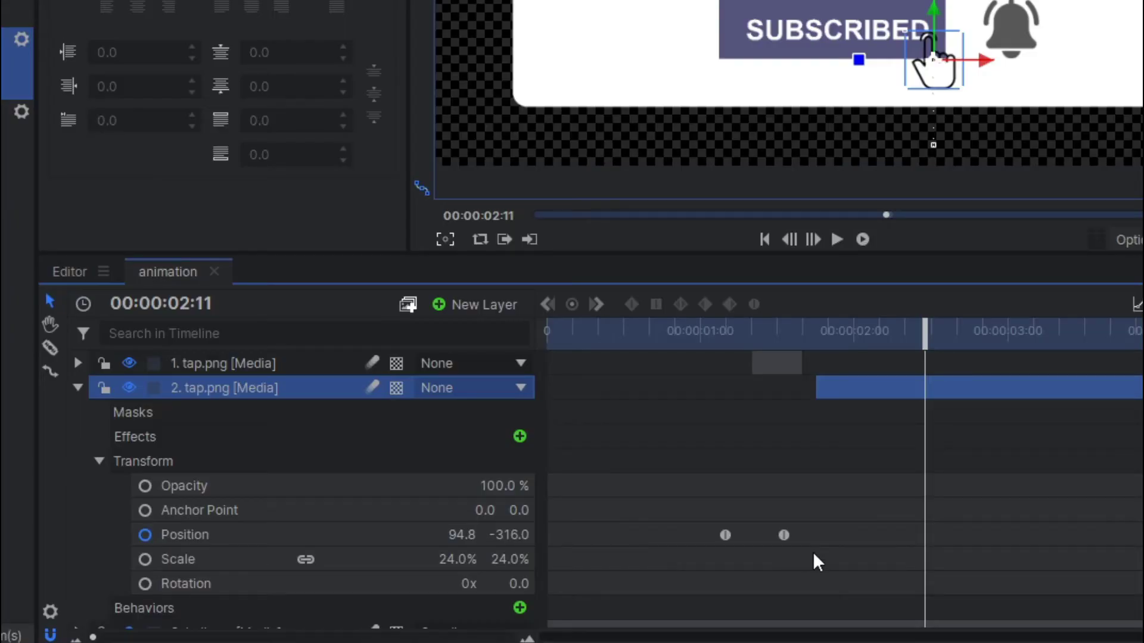
{"action": "left_click_drag", "start_coordinate": [839, 549], "coordinate": [696, 506]}
{"action": "key", "text": "Delete"}
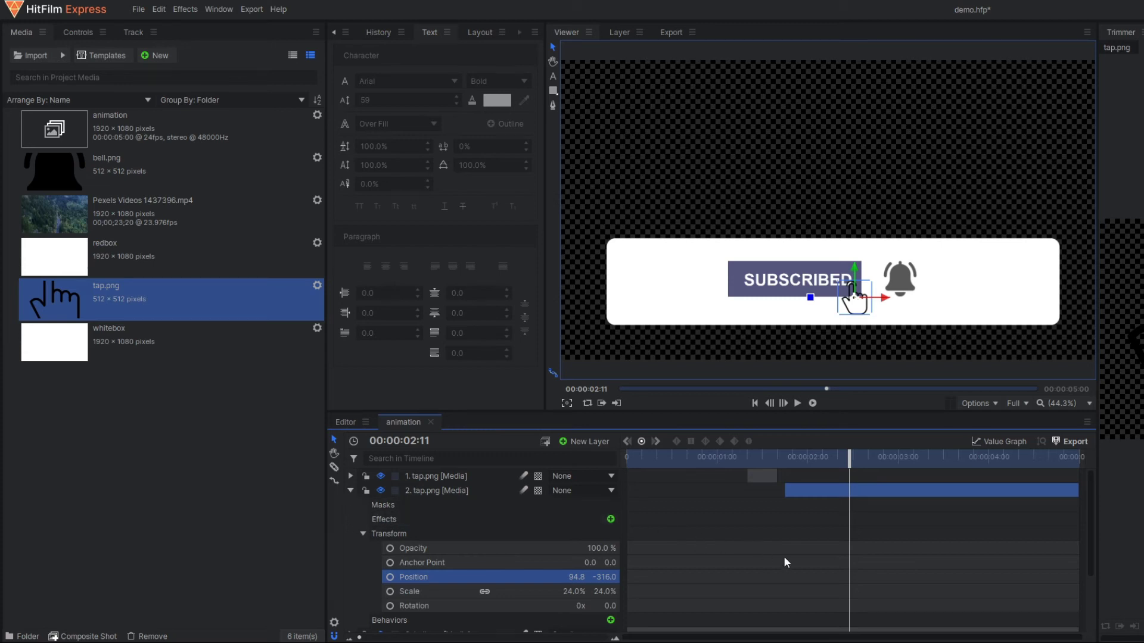
{"action": "left_click", "coordinate": [350, 490]}
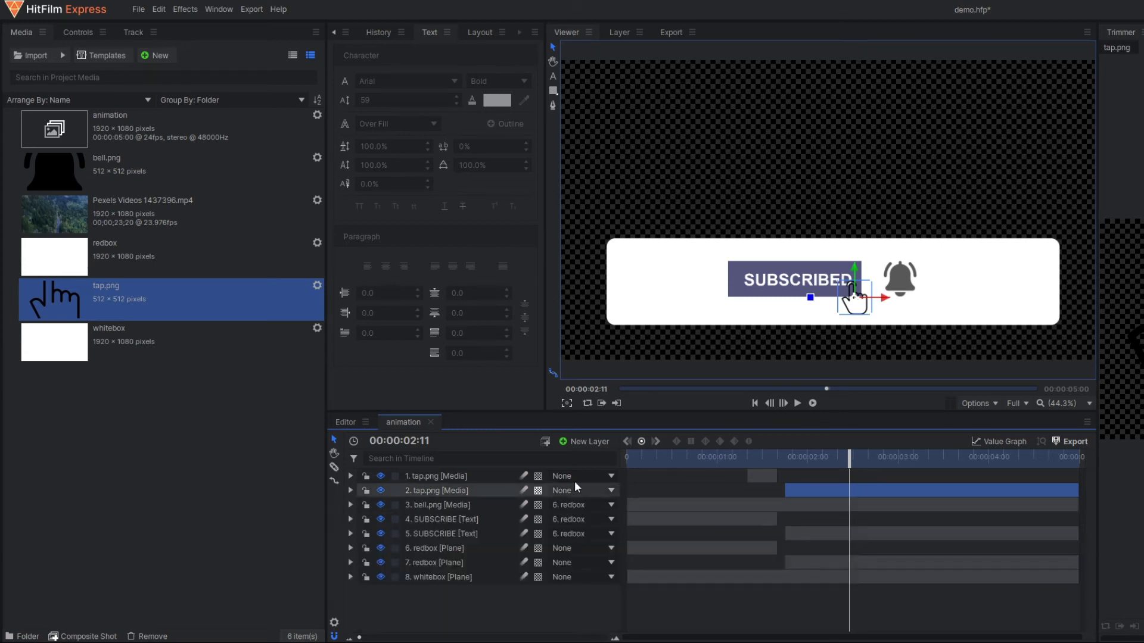
{"action": "left_click", "coordinate": [723, 458]}
{"action": "left_click", "coordinate": [796, 404]}
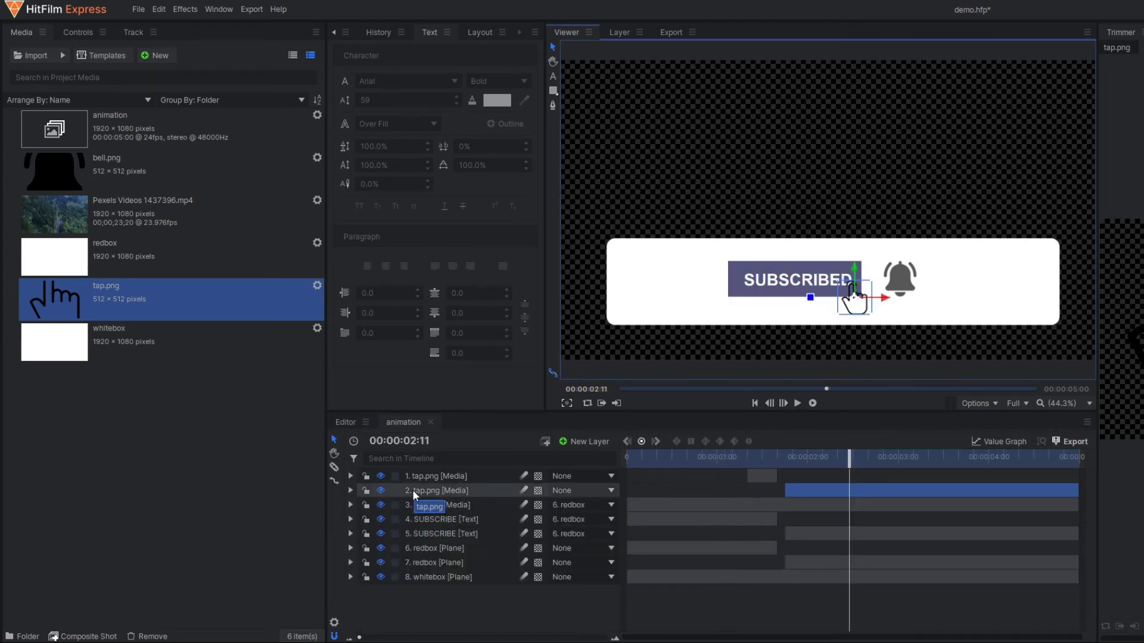
Keyframe the second tap.png clip's Position from 94.8, -316.0 at 00:00:02:11 to 283.8, -316.0 at 00:00:03:02.
{"action": "left_click", "coordinate": [414, 491]}
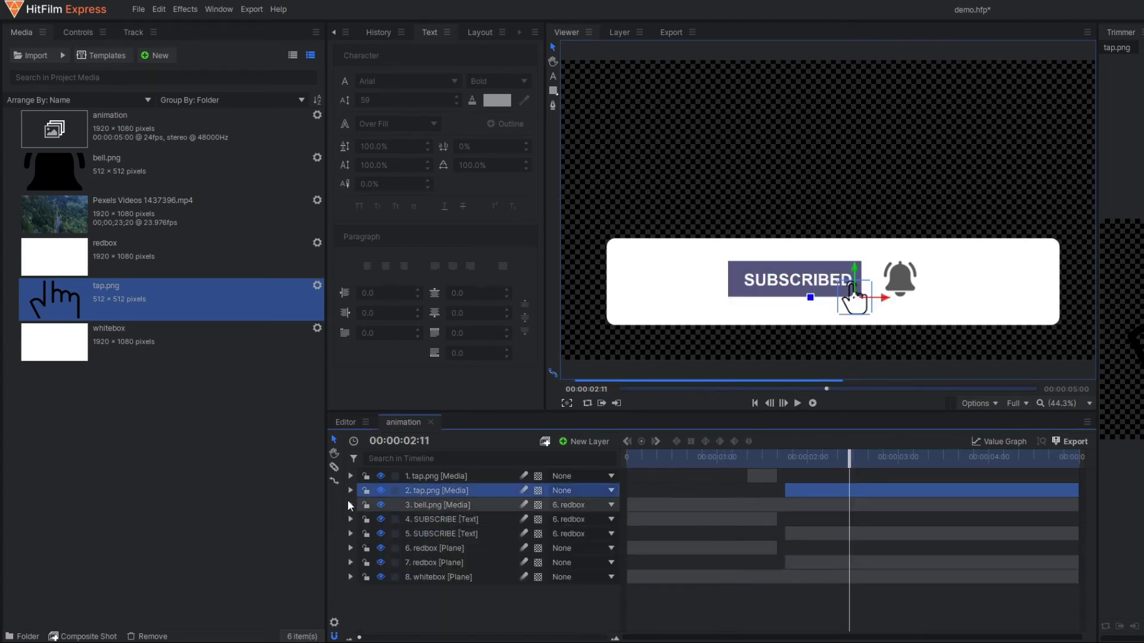
{"action": "left_click", "coordinate": [351, 490]}
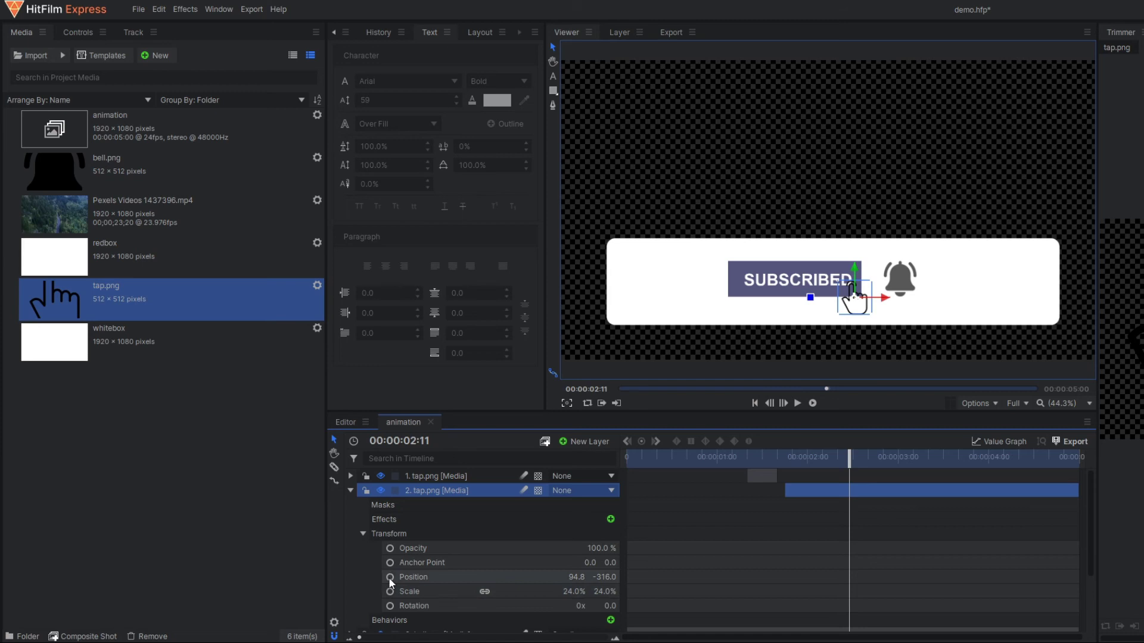
{"action": "left_click", "coordinate": [389, 577]}
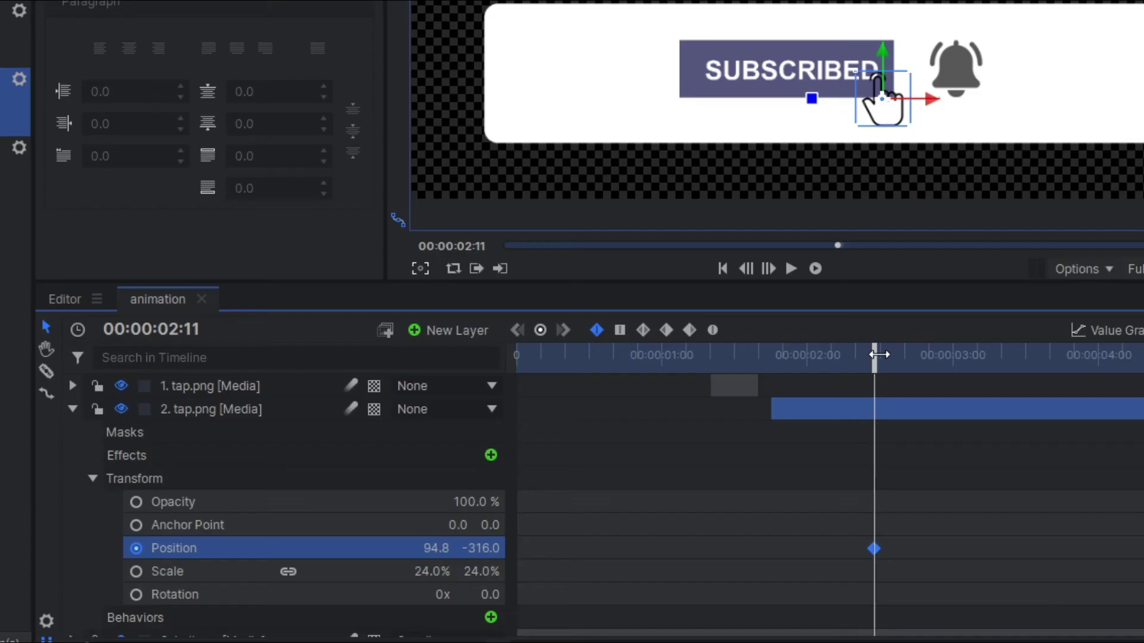
{"action": "left_click_drag", "start_coordinate": [852, 457], "coordinate": [865, 459]}
{"action": "left_click_drag", "start_coordinate": [899, 357], "coordinate": [966, 357]}
{"action": "left_click_drag", "start_coordinate": [434, 548], "coordinate": [526, 549]}
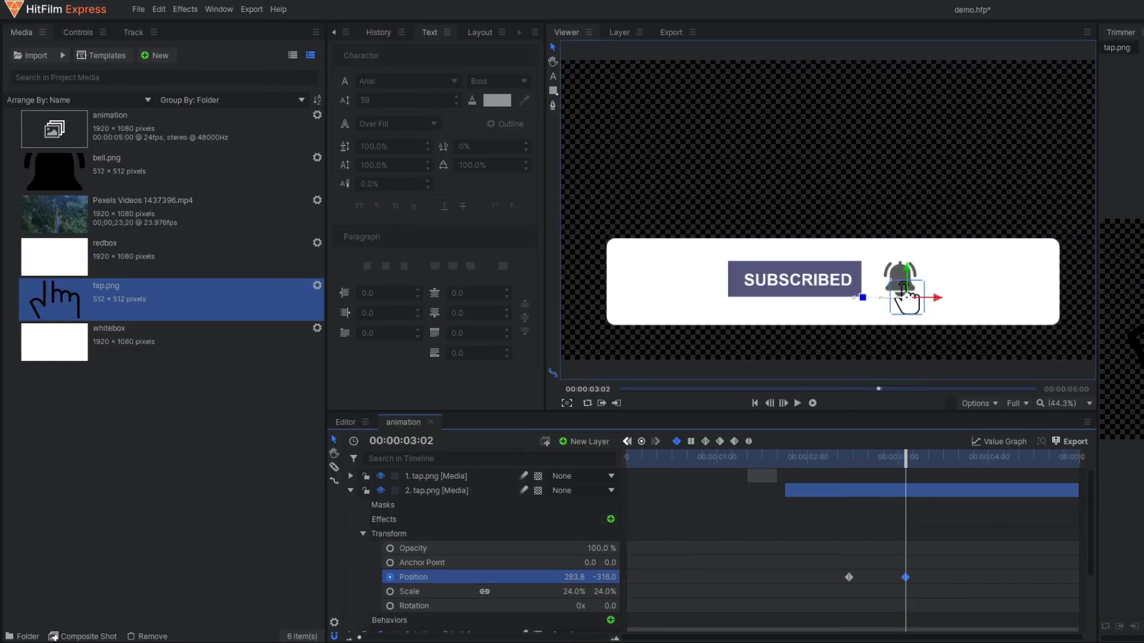
Split the second tap.png clip at 00:00:03:22, leave a gap of about one frame, and review the hand's movement.
{"action": "left_click", "coordinate": [798, 404]}
{"action": "key", "text": "Left"}
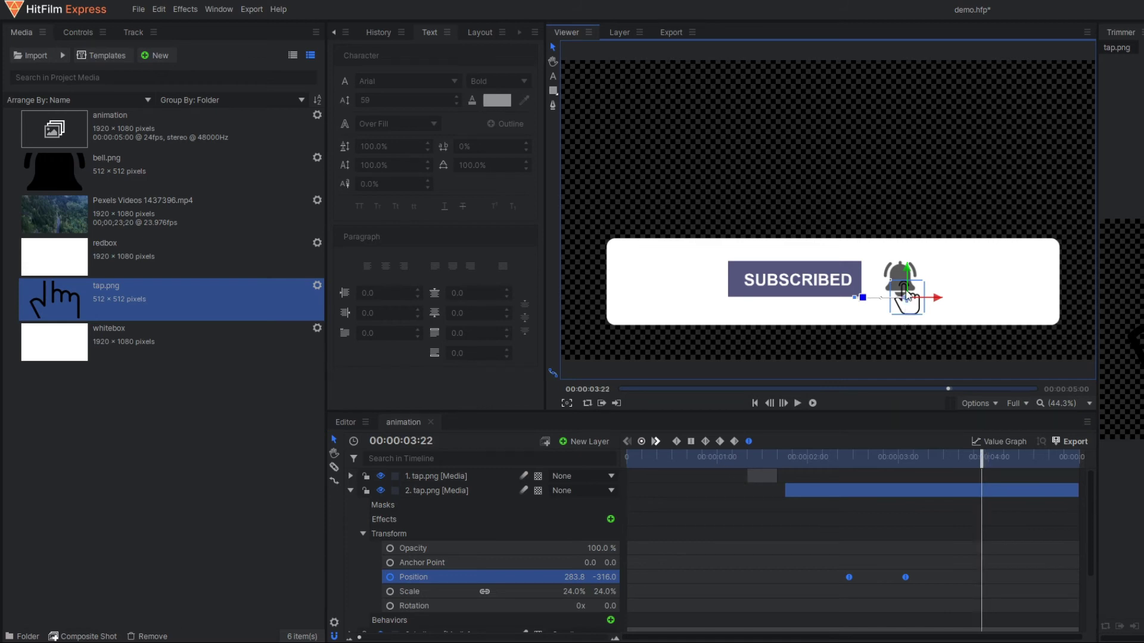
{"action": "left_click", "coordinate": [987, 493]}
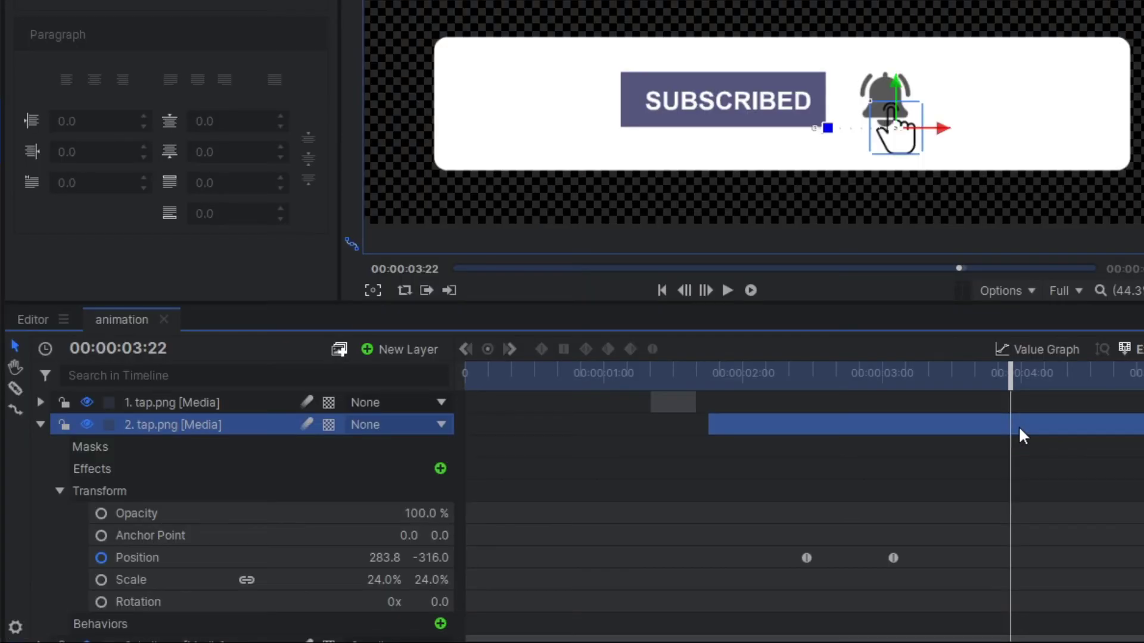
{"action": "key", "text": "ctrl+shift+d"}
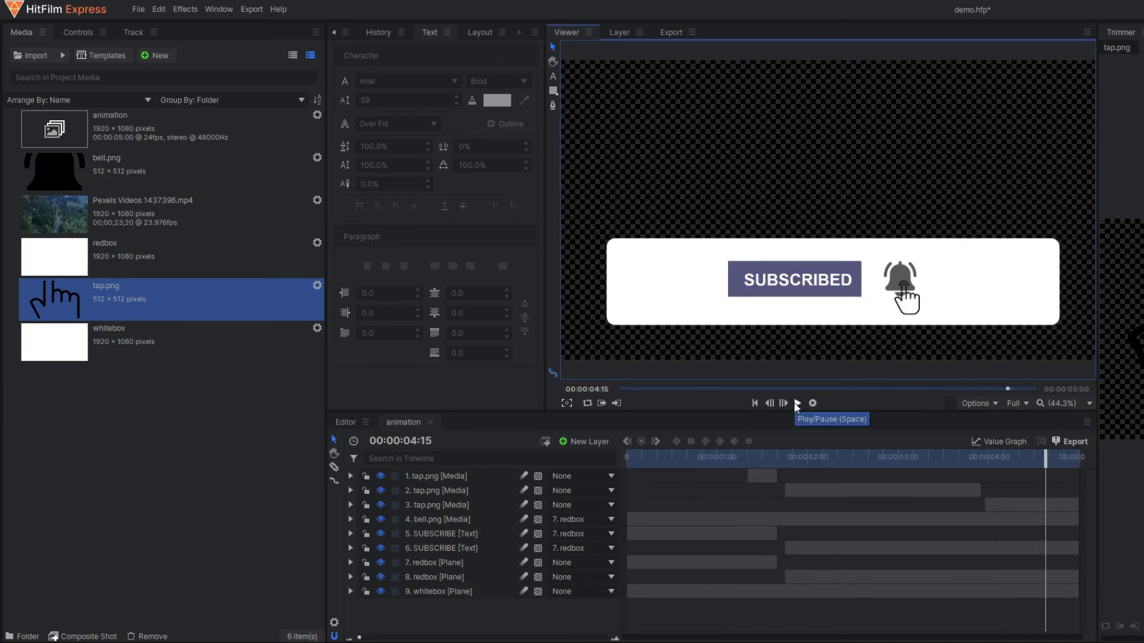
{"action": "left_click", "coordinate": [834, 458]}
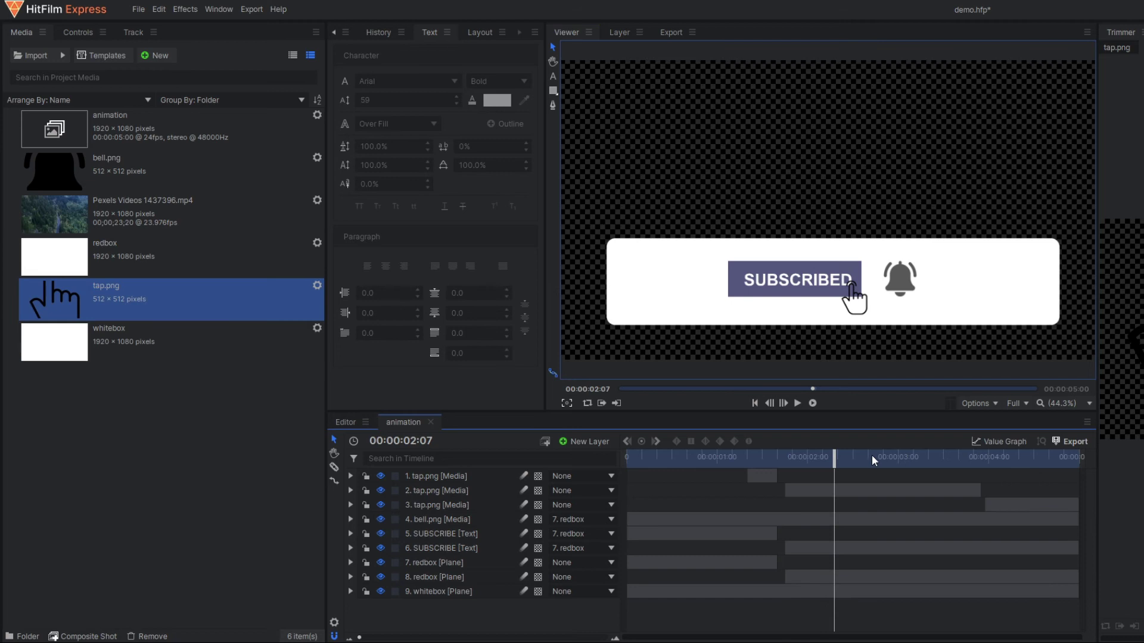
{"action": "left_click", "coordinate": [991, 459]}
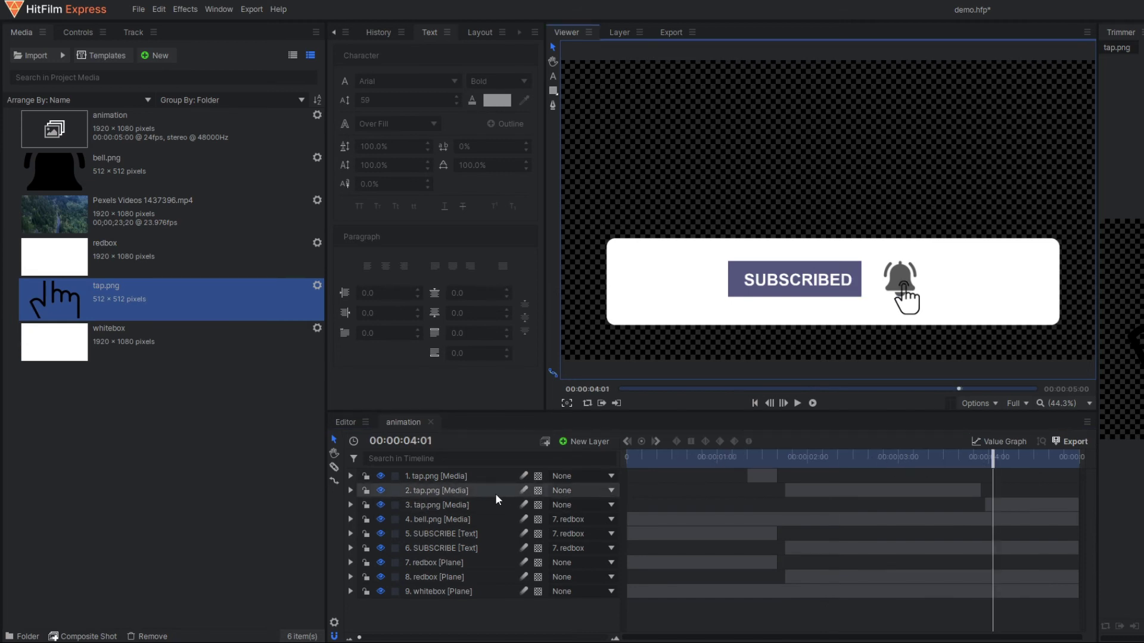
Draw a freehand mask on the bell.png layer around the bell body, leaving out the side ring lines, and play it back.
{"action": "left_click", "coordinate": [439, 476]}
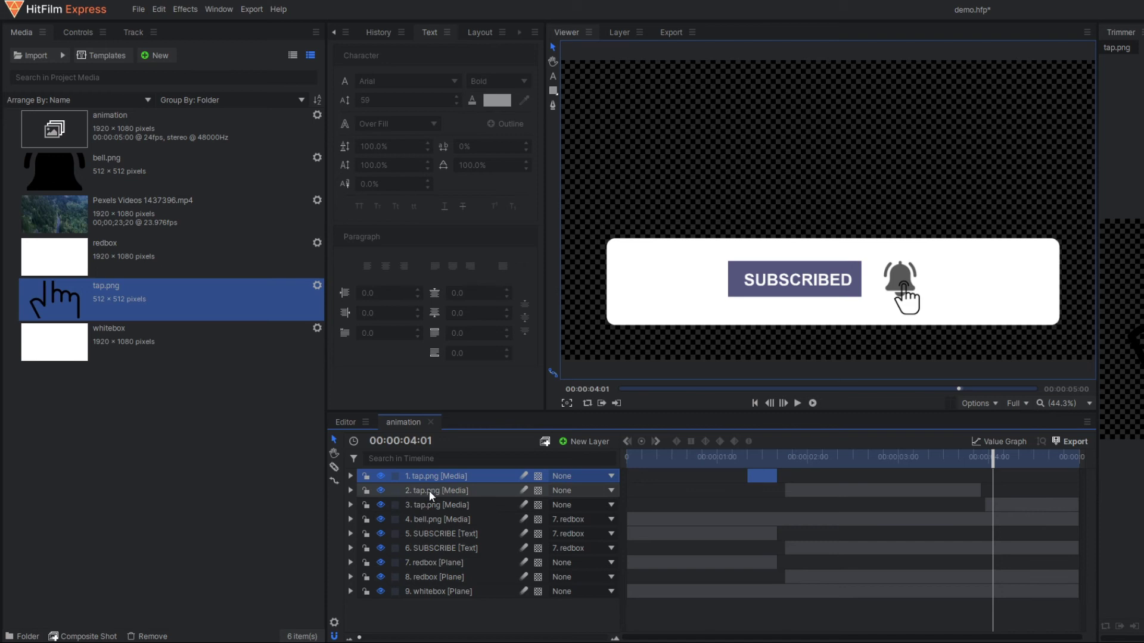
{"action": "left_click", "coordinate": [431, 518]}
{"action": "left_click", "coordinate": [553, 106]}
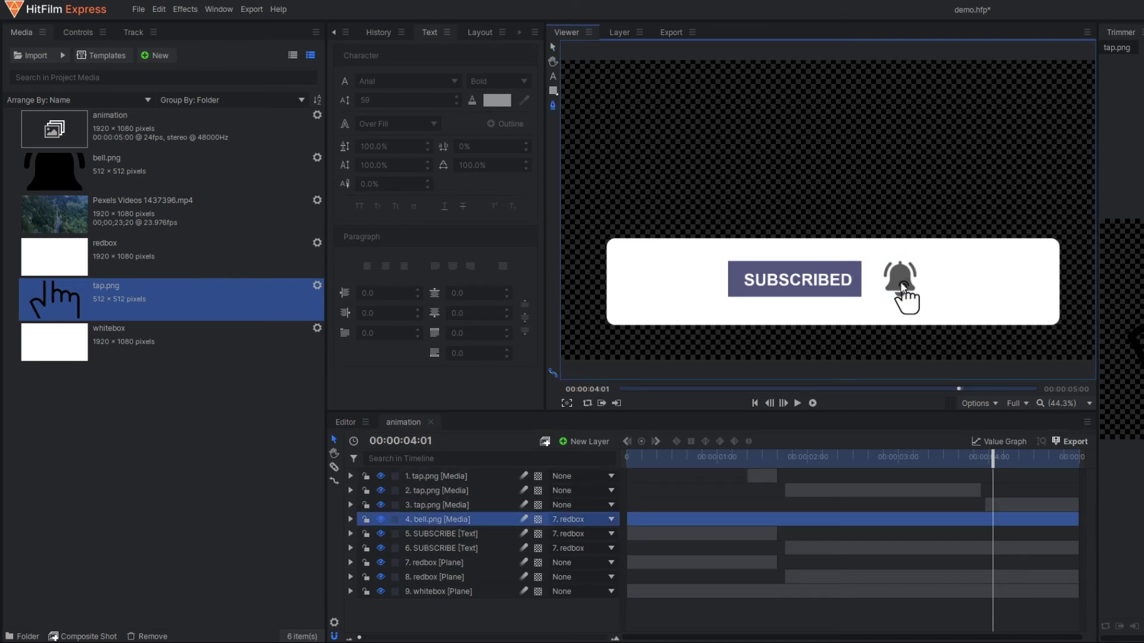
{"action": "scroll", "coordinate": [901, 286], "scroll_direction": "up", "scroll_amount": 4}
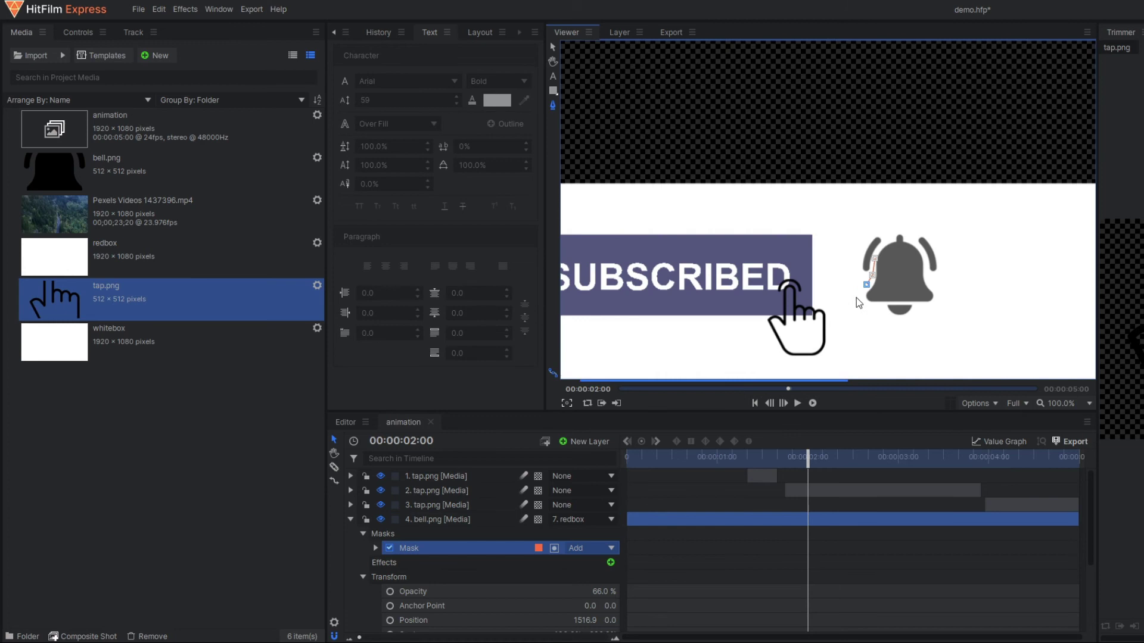
{"action": "left_click", "coordinate": [854, 299]}
{"action": "left_click", "coordinate": [856, 312]}
{"action": "left_click", "coordinate": [887, 320]}
{"action": "left_click", "coordinate": [918, 319]}
{"action": "left_click", "coordinate": [941, 315]}
{"action": "left_click", "coordinate": [943, 298]}
{"action": "left_click", "coordinate": [933, 281]}
{"action": "left_click", "coordinate": [927, 268]}
{"action": "left_click", "coordinate": [887, 235]}
{"action": "left_click", "coordinate": [874, 257]}
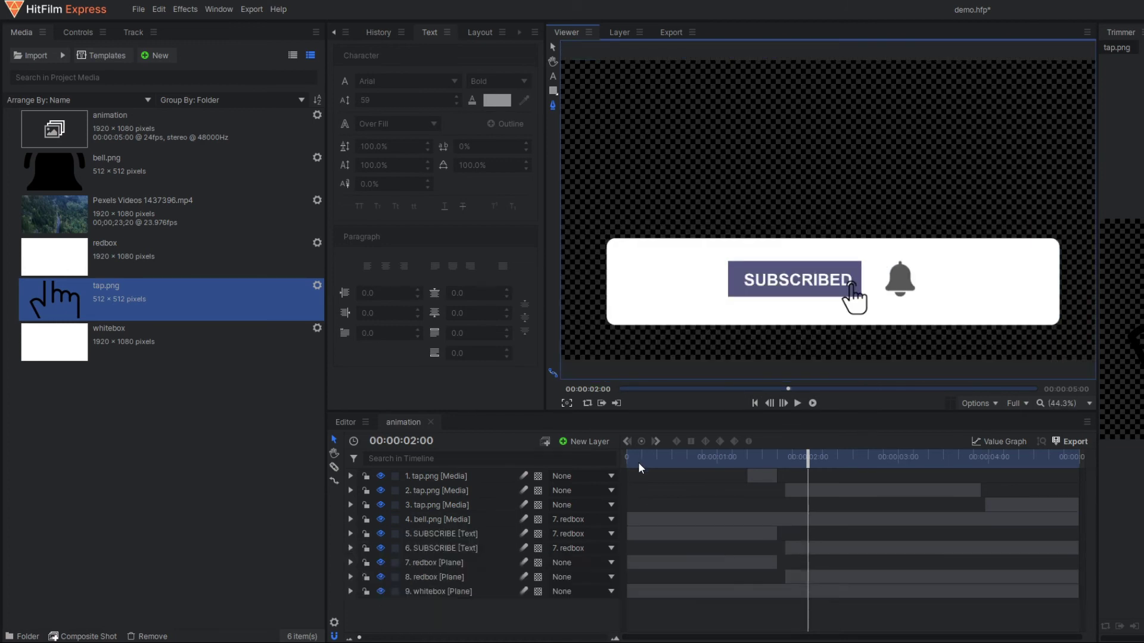
{"action": "left_click", "coordinate": [635, 459]}
{"action": "left_click", "coordinate": [795, 403]}
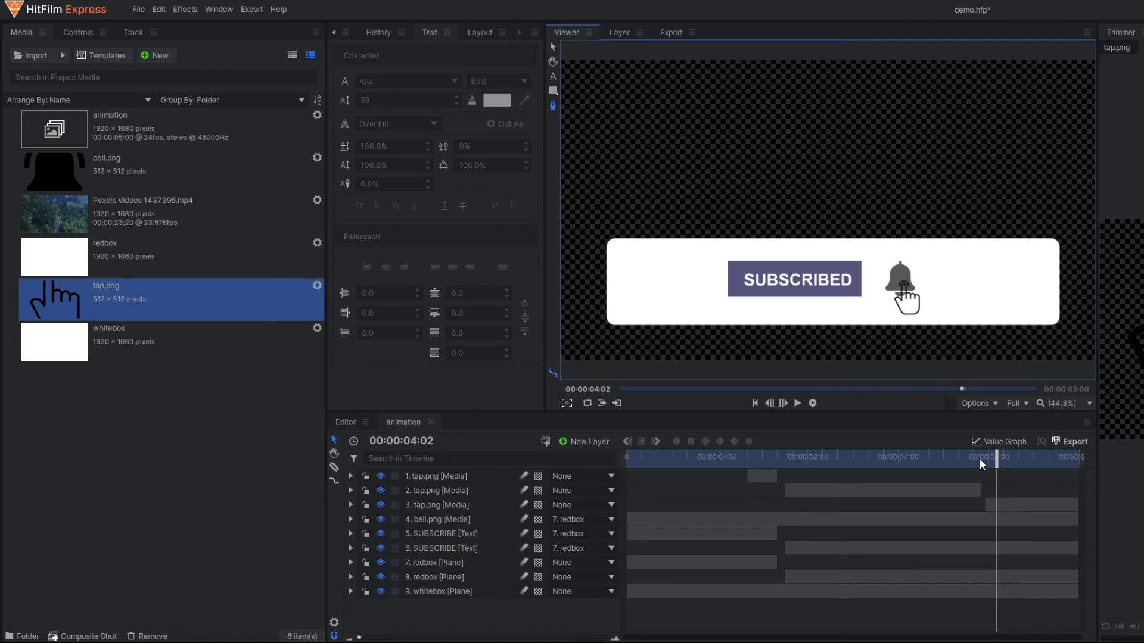
Add an Expansion keyframe of 0.0 px to the bell mask at 00:00:03:22.
{"action": "left_click_drag", "start_coordinate": [979, 463], "coordinate": [985, 462]}
{"action": "left_click", "coordinate": [434, 522]}
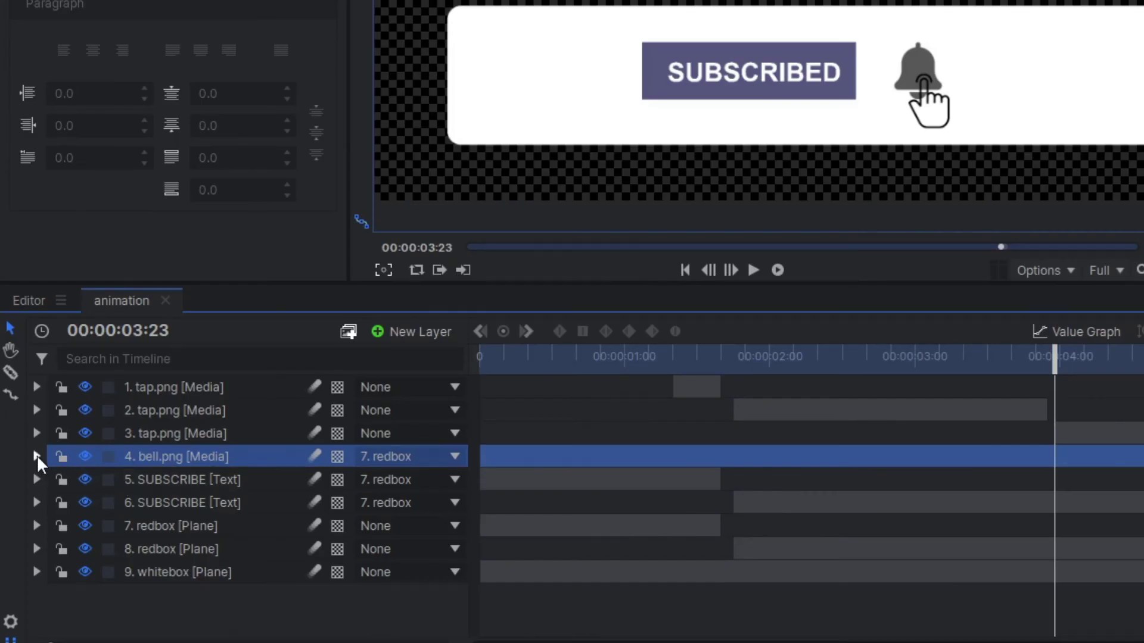
{"action": "left_click", "coordinate": [36, 456]}
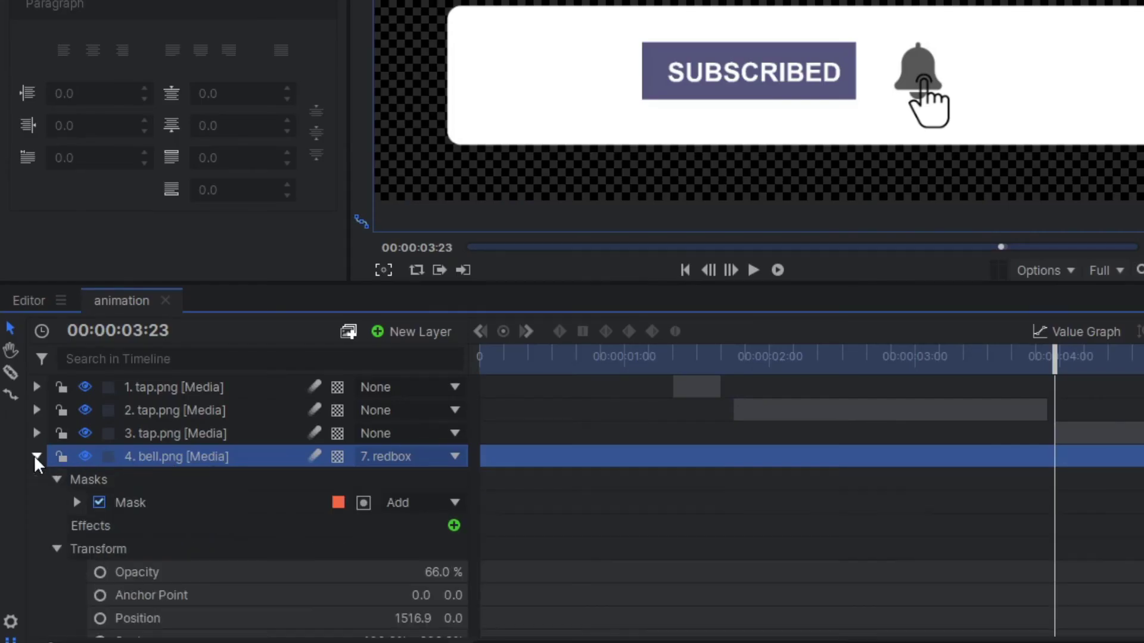
{"action": "left_click", "coordinate": [74, 501]}
{"action": "left_click", "coordinate": [98, 526]}
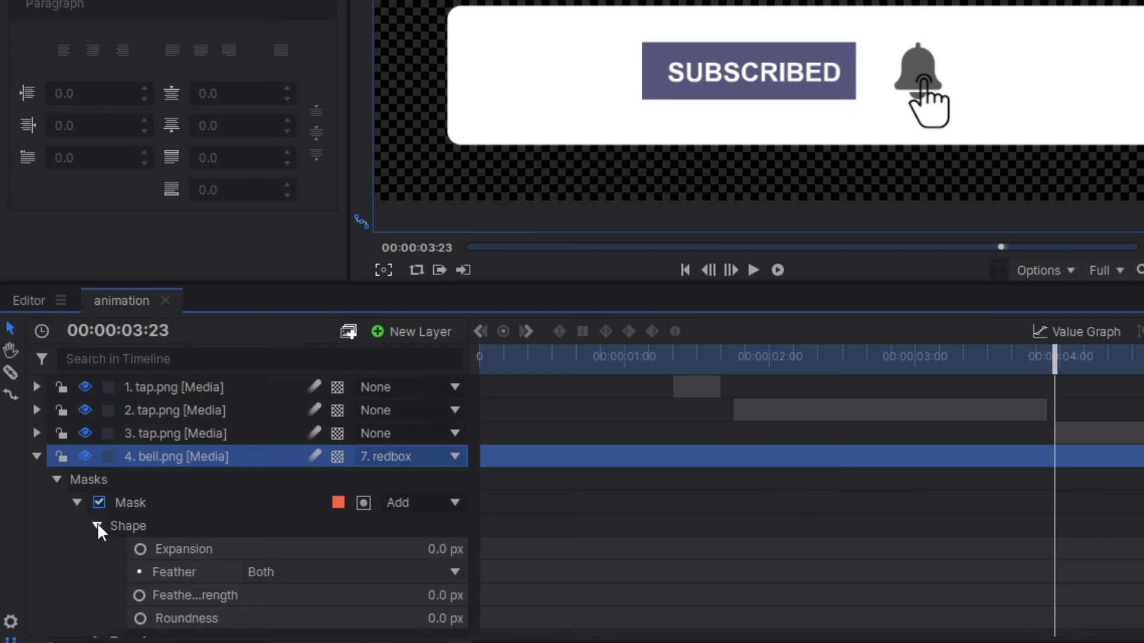
{"action": "scroll", "coordinate": [1108, 426], "scroll_direction": "down", "scroll_amount": 2}
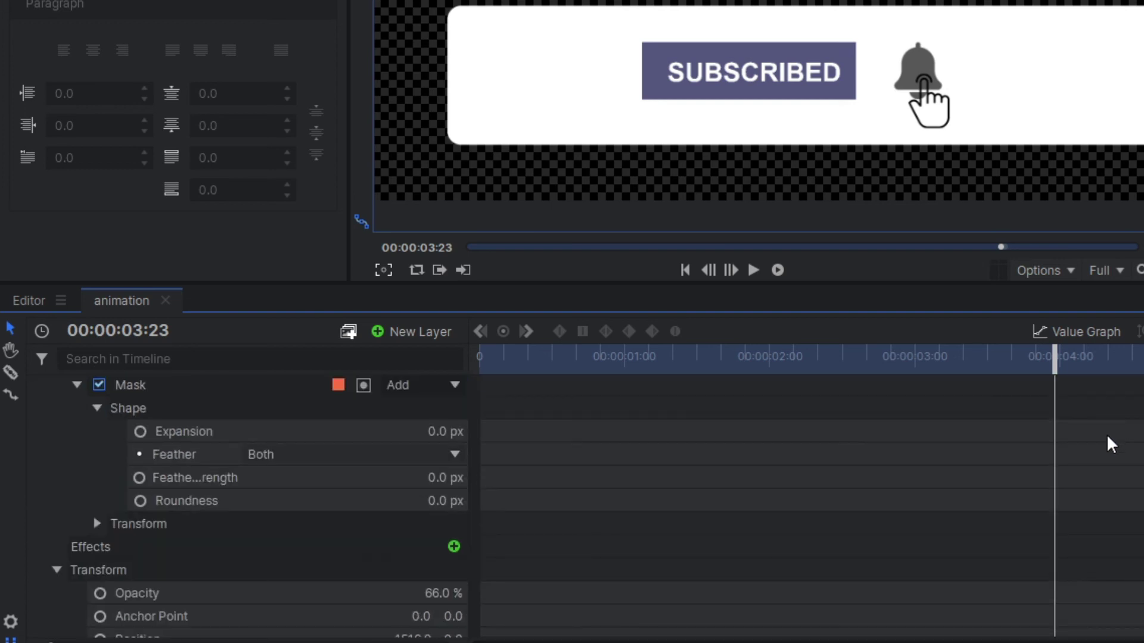
{"action": "scroll", "coordinate": [1109, 438], "scroll_direction": "down", "scroll_amount": 3}
{"action": "scroll", "coordinate": [1108, 438], "scroll_direction": "up", "scroll_amount": 6}
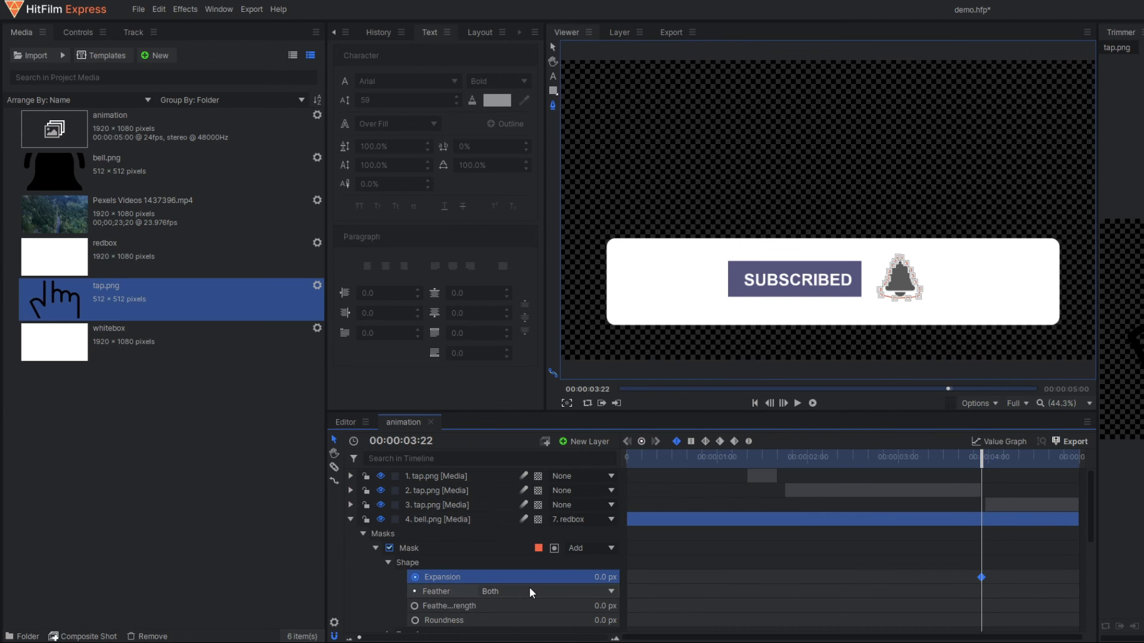
Set the bell mask's Expansion to 100.0 px one frame on, at 00:00:03:23.
{"action": "key", "text": "period"}
{"action": "left_click", "coordinate": [598, 578]}
{"action": "type", "text": "45"}
{"action": "key", "text": "Return"}
{"action": "left_click_drag", "start_coordinate": [598, 578], "coordinate": [631, 578]}
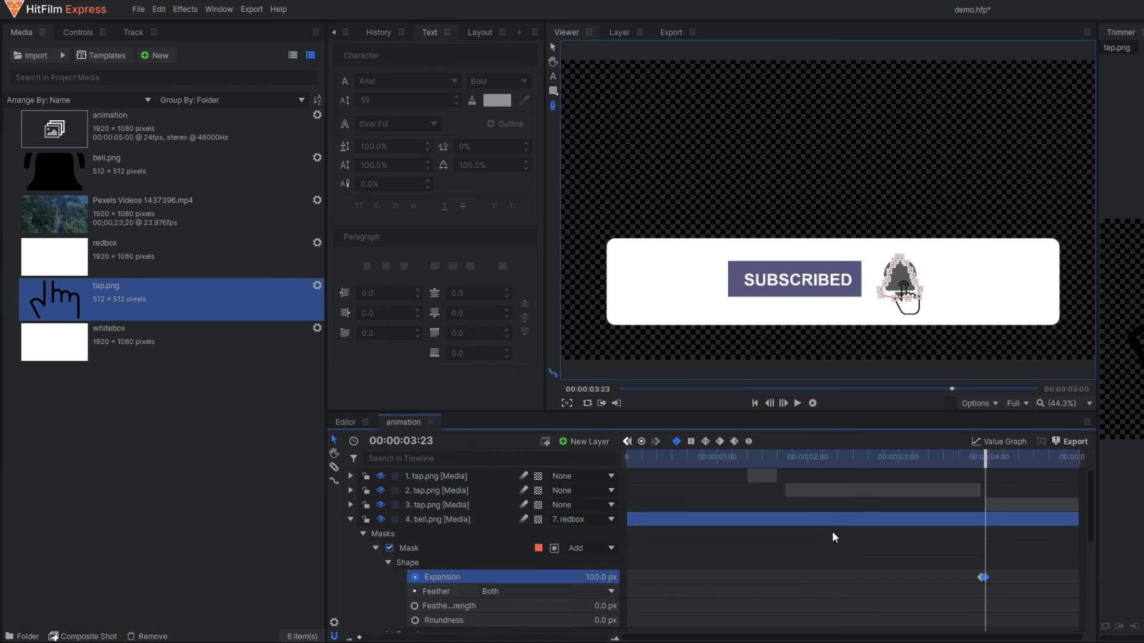
Play back the animation to check the taps and the bell's ring lines.
{"action": "left_click", "coordinate": [850, 459]}
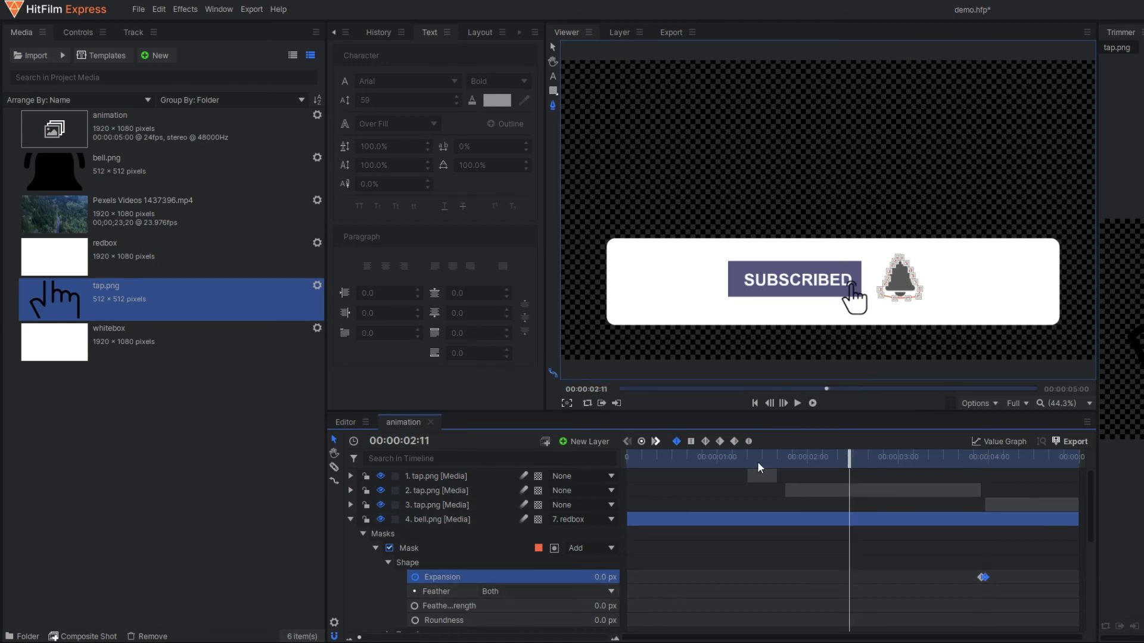
{"action": "left_click", "coordinate": [798, 404]}
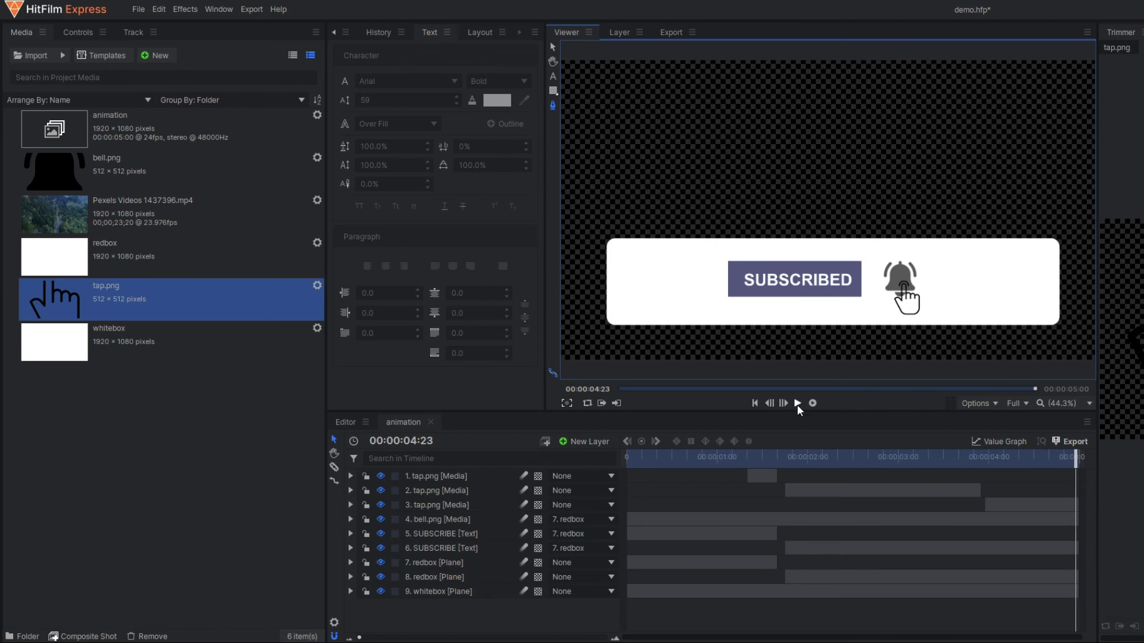
{"action": "left_click", "coordinate": [709, 456]}
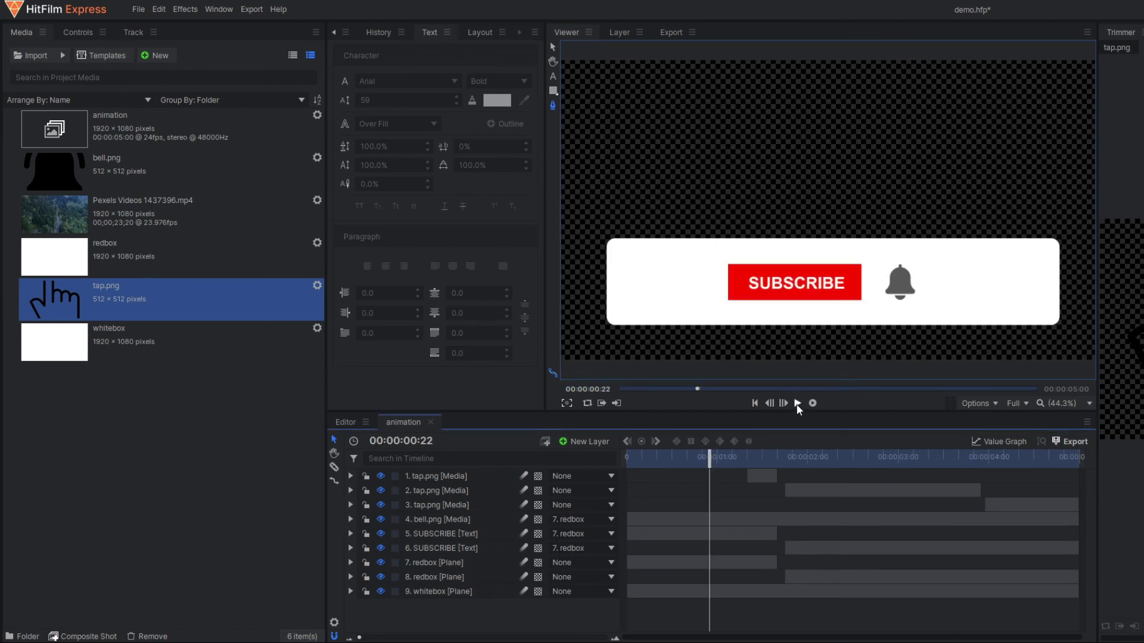
{"action": "left_click", "coordinate": [797, 404]}
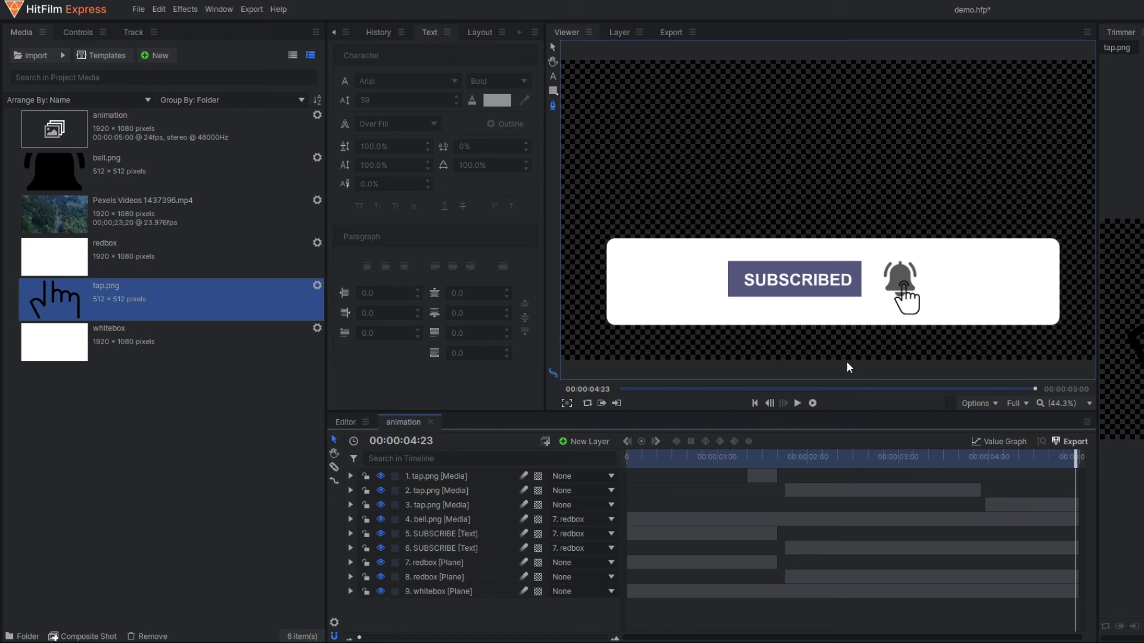
Make a composite shot from Pexels Videos 1437396.mp4 and place the animation composite above the footage.
{"action": "left_click", "coordinate": [113, 215]}
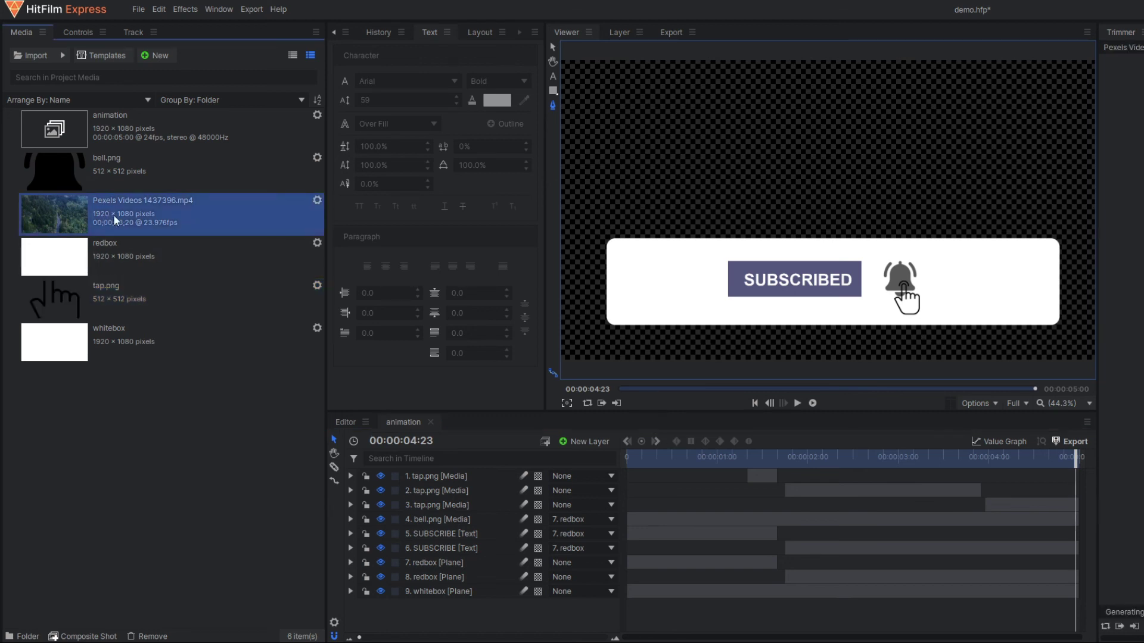
{"action": "right_click", "coordinate": [150, 209]}
{"action": "left_click", "coordinate": [203, 368]}
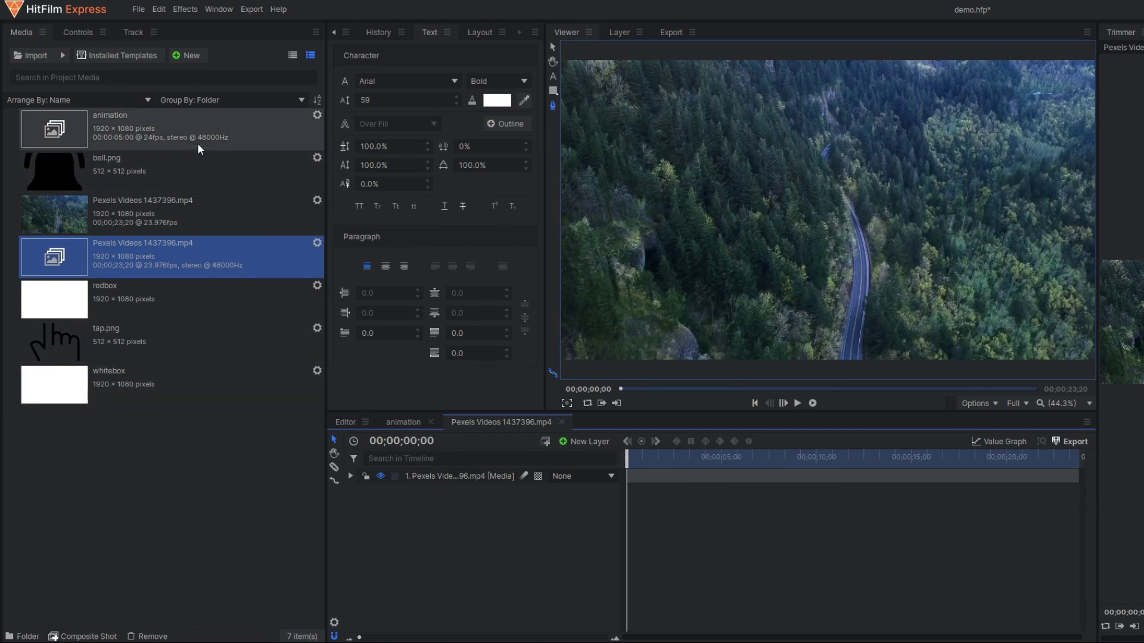
{"action": "left_click_drag", "start_coordinate": [198, 143], "coordinate": [441, 480]}
{"action": "left_click", "coordinate": [696, 456]}
Scale the animation layer to 65% and move it to position -33.8, 354.3 in the upper part of the frame.
{"action": "left_click", "coordinate": [350, 476]}
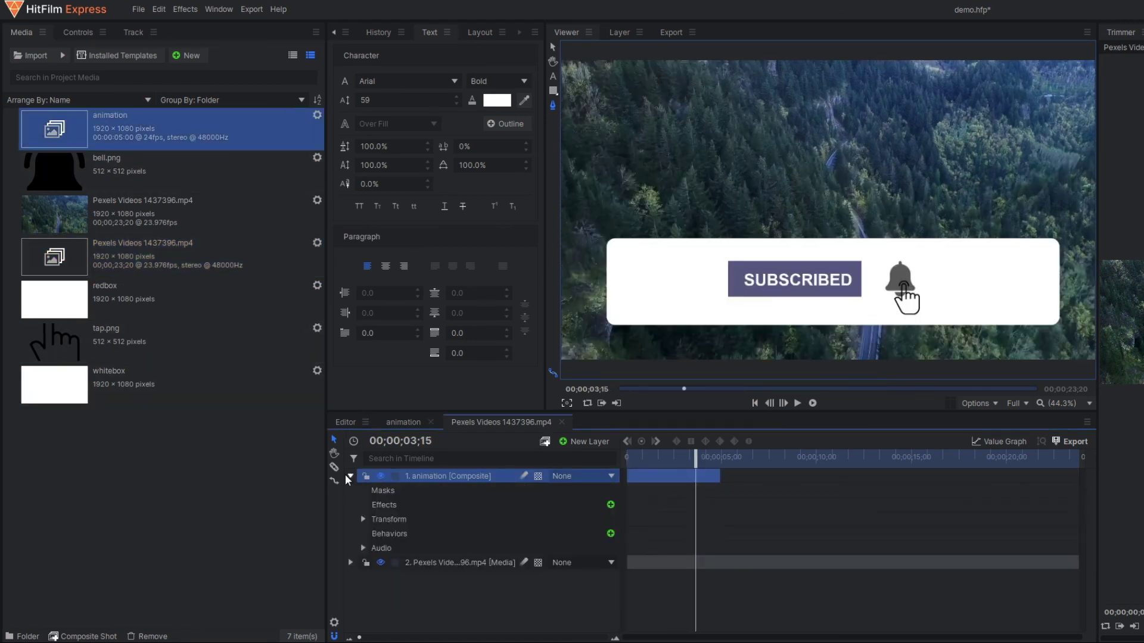
{"action": "left_click", "coordinate": [362, 519]}
{"action": "left_click", "coordinate": [567, 577]}
{"action": "type", "text": "76"}
{"action": "key", "text": "Return"}
{"action": "left_click_drag", "start_coordinate": [561, 576], "coordinate": [554, 577]}
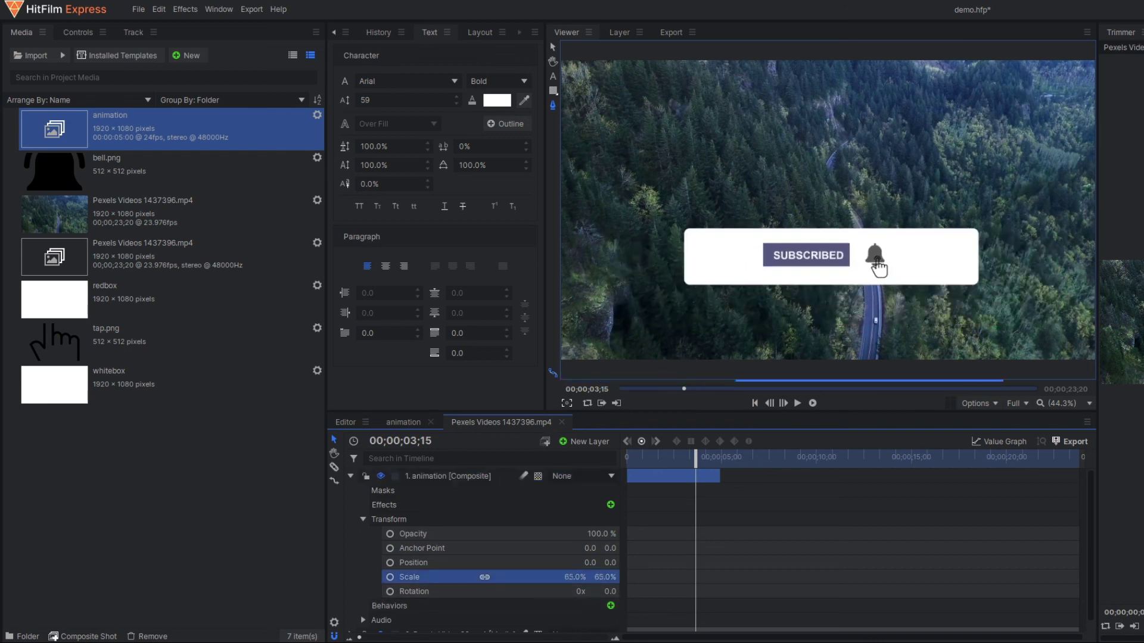
{"action": "left_click", "coordinate": [465, 476]}
{"action": "left_click_drag", "start_coordinate": [830, 199], "coordinate": [820, 107]}
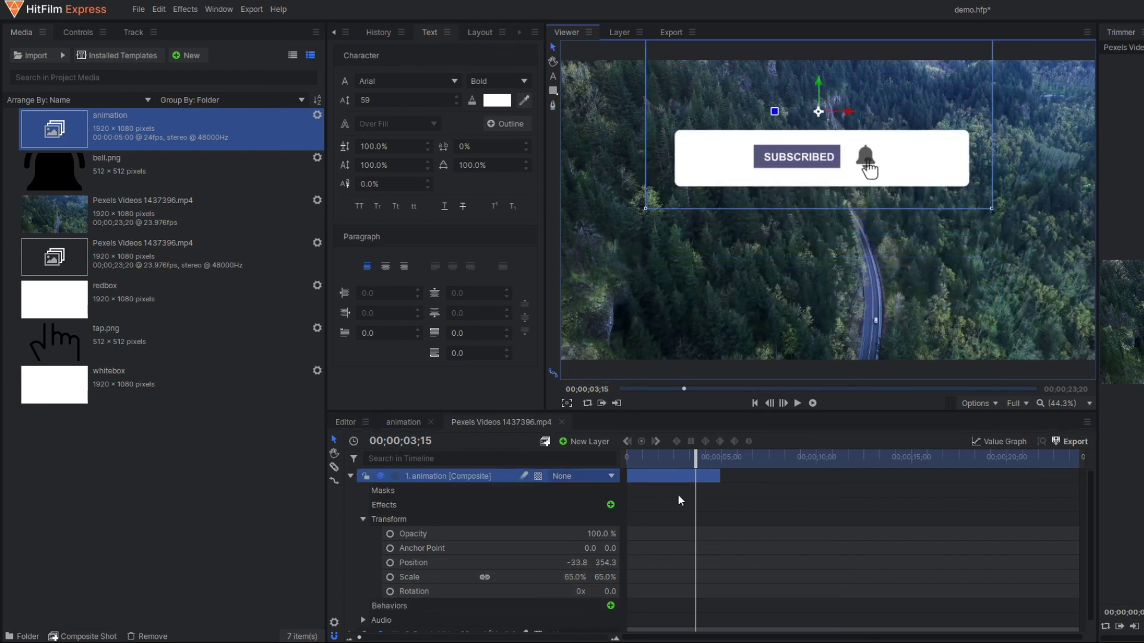
Scrub and play the subscribe animation over the forest road footage.
{"action": "left_click_drag", "start_coordinate": [638, 459], "coordinate": [703, 475]}
{"action": "key", "text": "space"}
{"action": "left_click", "coordinate": [635, 459]}
{"action": "left_click_drag", "start_coordinate": [634, 460], "coordinate": [701, 458]}
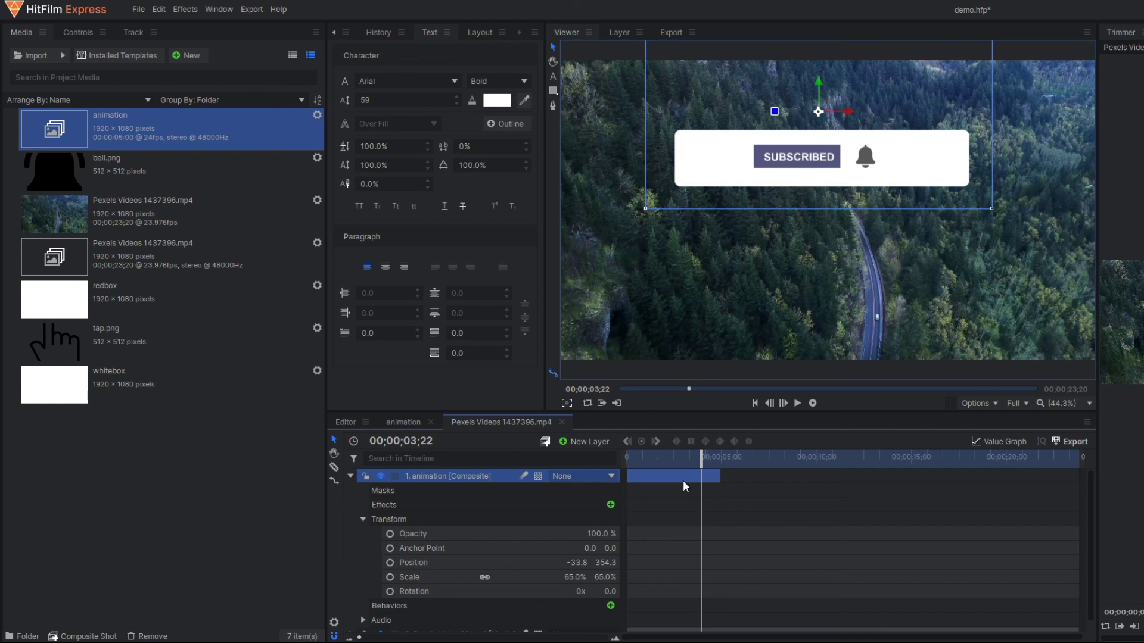